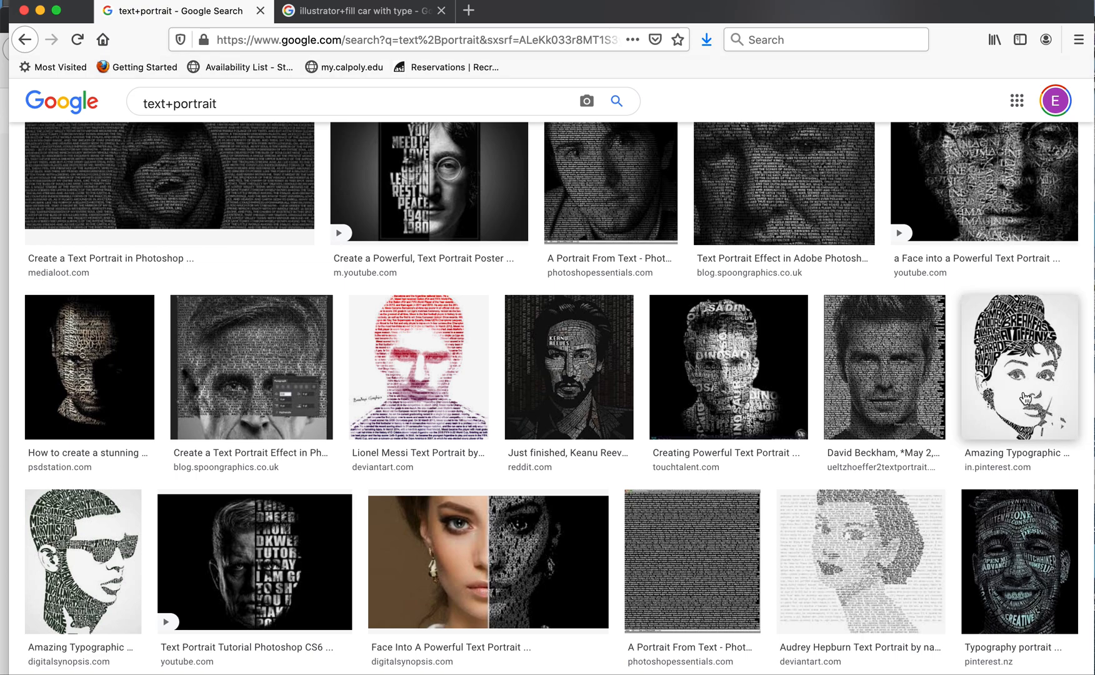
Step: Preview the black-and-white typographic portrait and the lettered car illustration as references, and switch to the hand drawing in Illustrator
left_click(1022, 390)
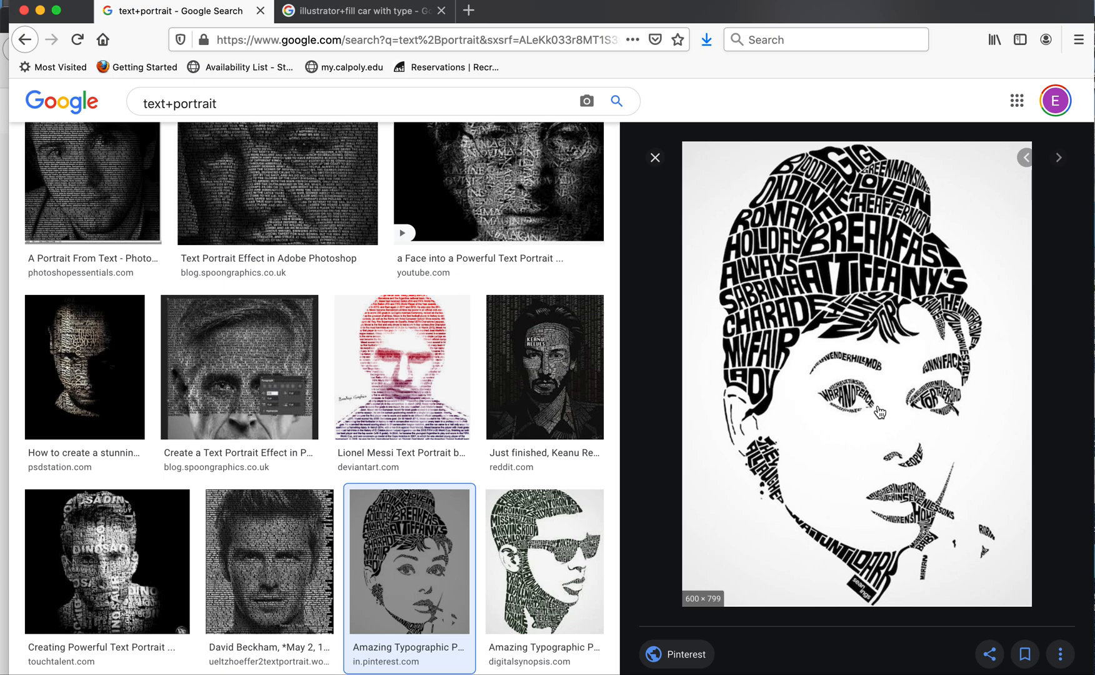
left_click(342, 12)
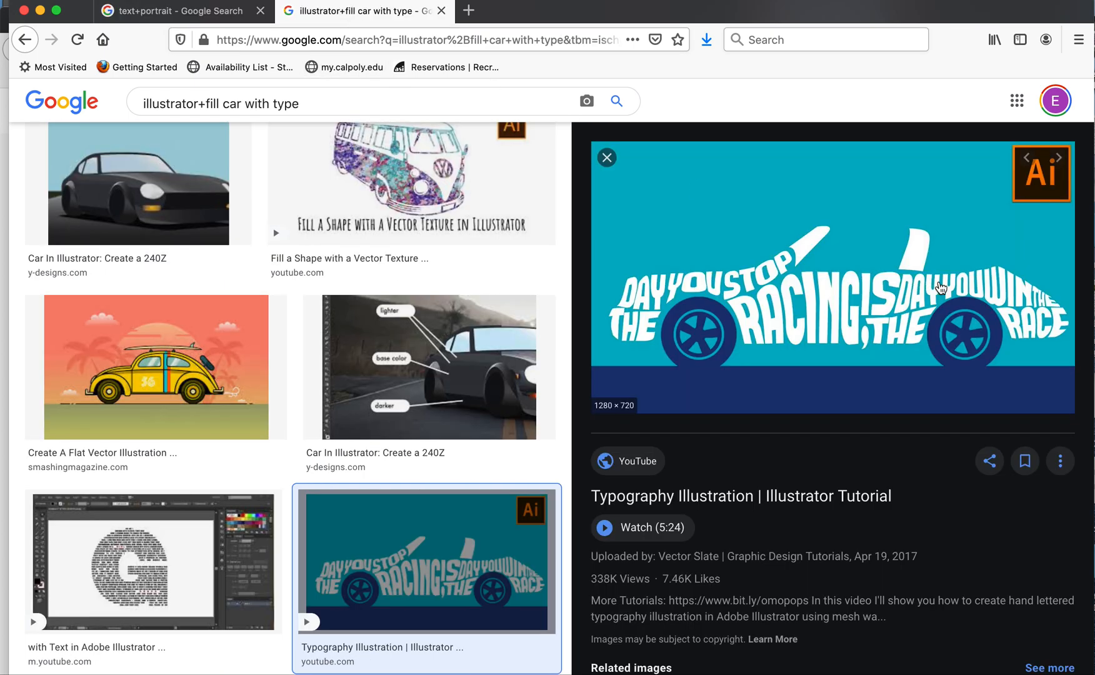
left_click(40, 10)
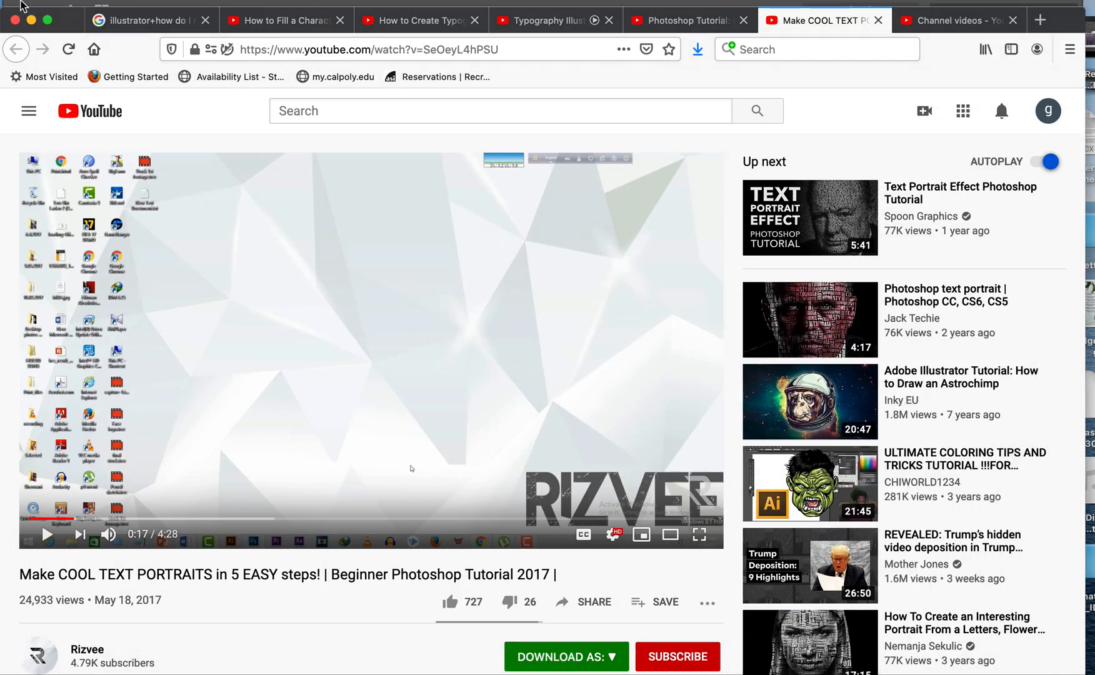
left_click(31, 20)
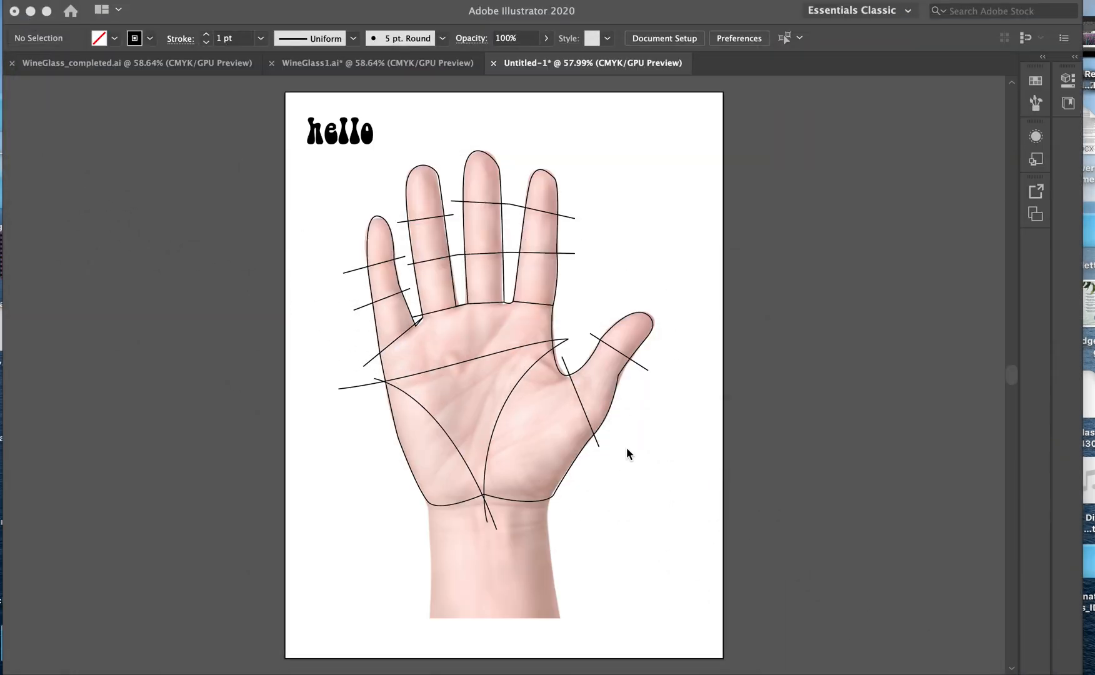
Step: Check the hand outline and its dividing lines by selecting them, and move the "hello" text slightly down and to the right
left_click(565, 474)
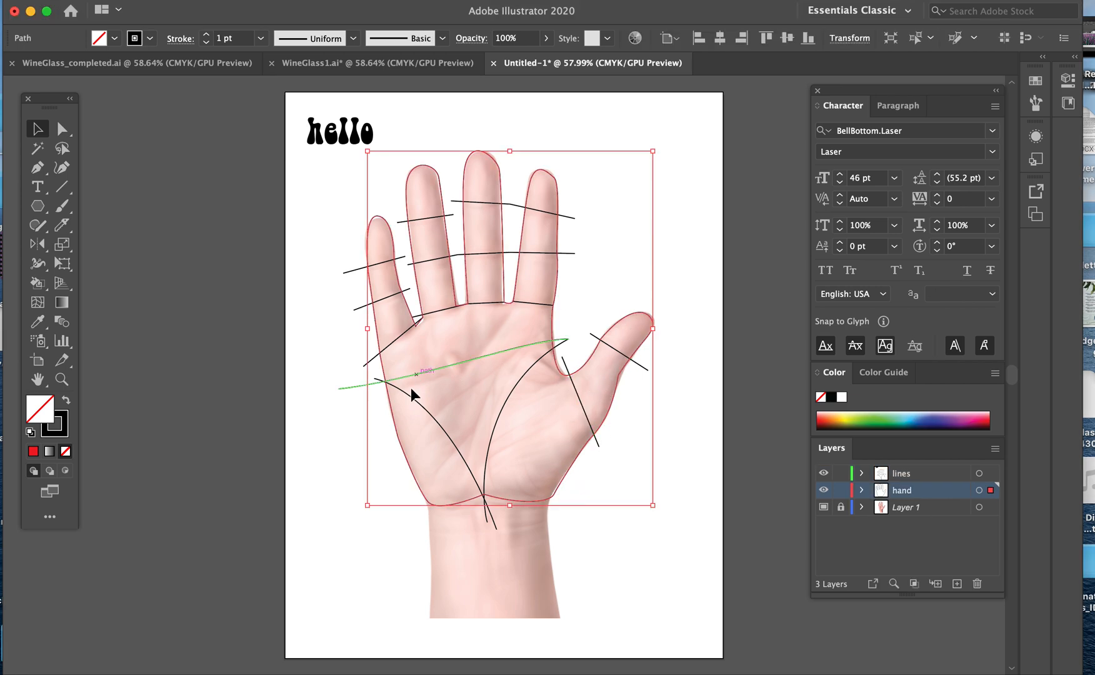
left_click(354, 307)
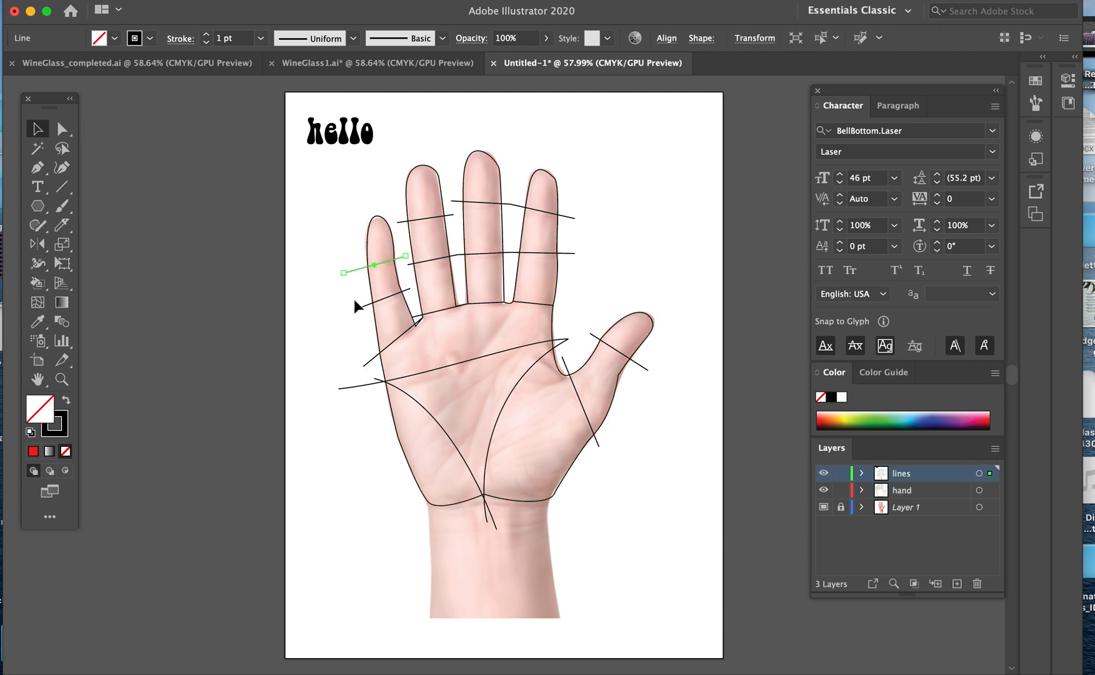
left_click(370, 360)
left_click(361, 140)
left_click_drag(361, 140, 370, 147)
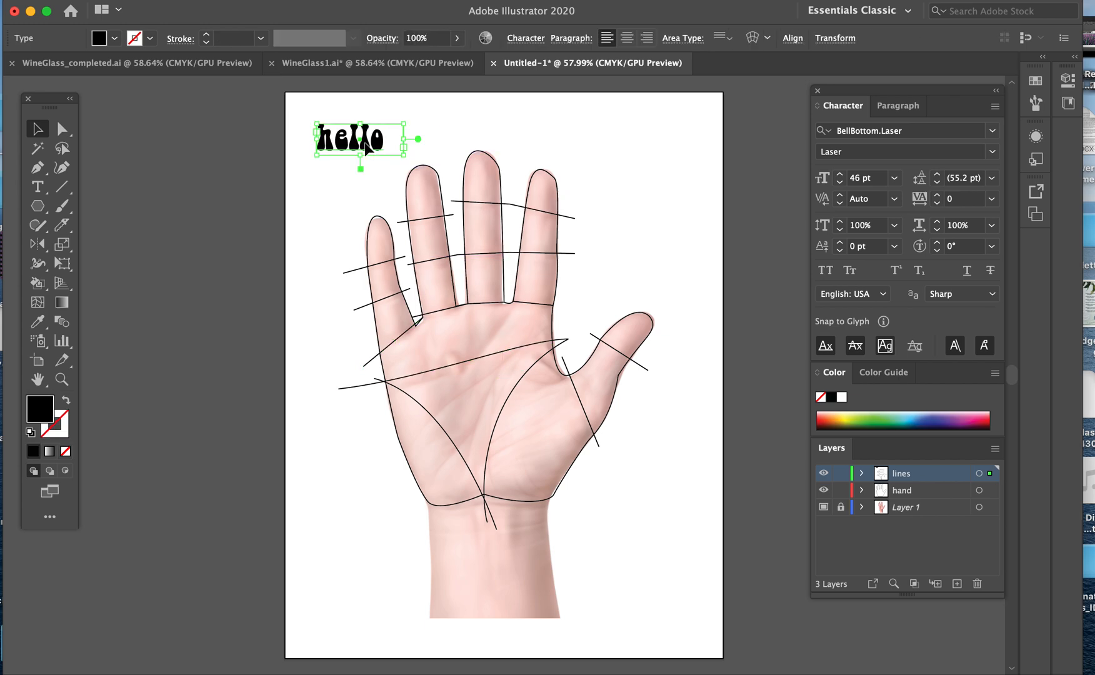
left_click(457, 131)
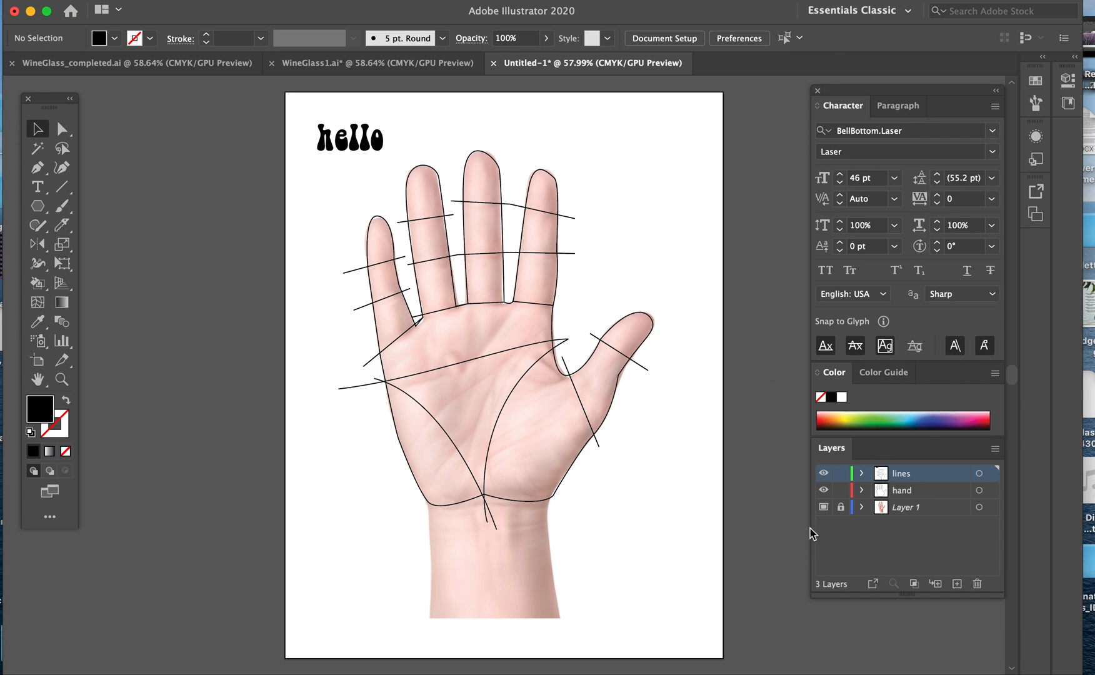
Step: Check what Layer 1, the hand layer and the lines layer each contain by hiding and reshowing them one at a time
left_click(823, 508)
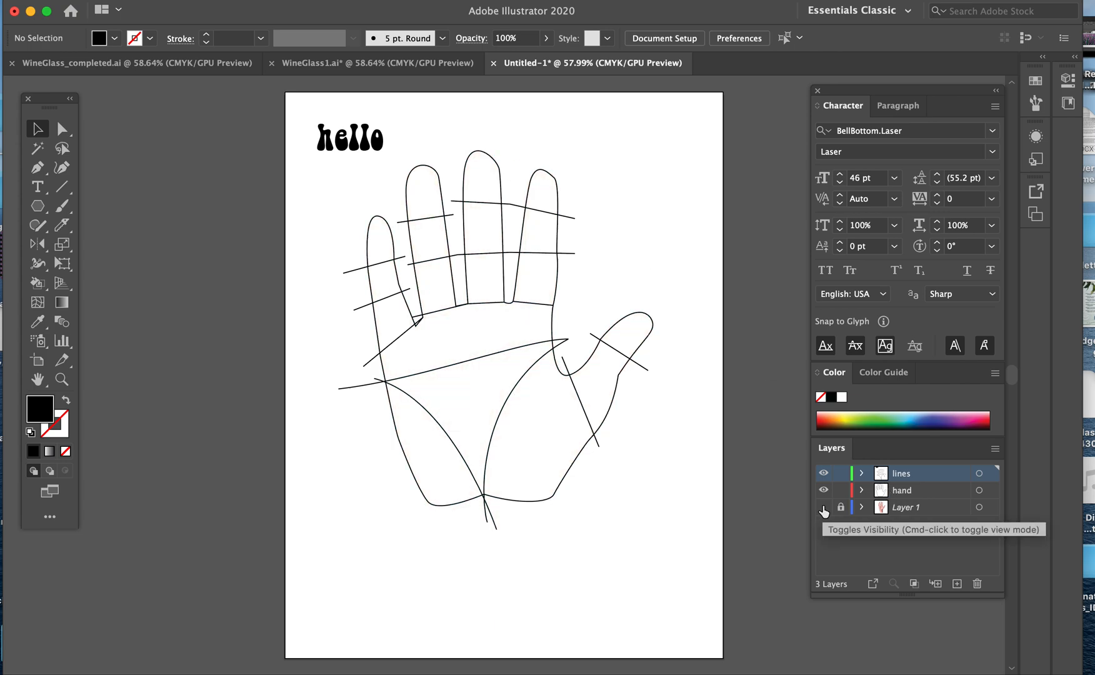
left_click(823, 508)
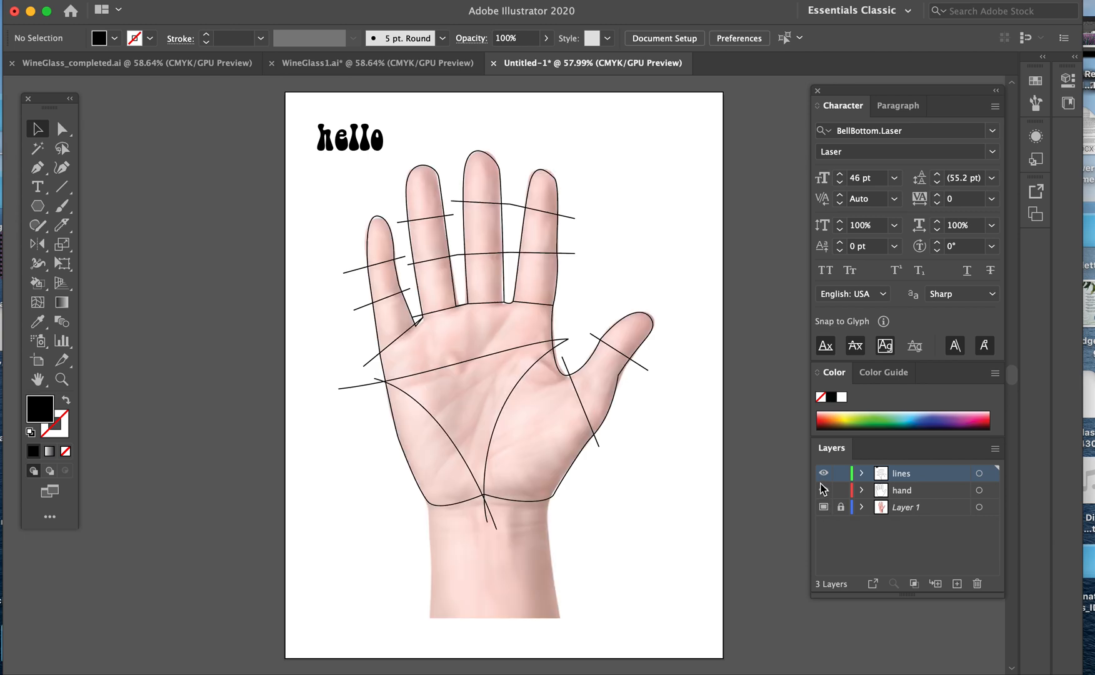
left_click(823, 491)
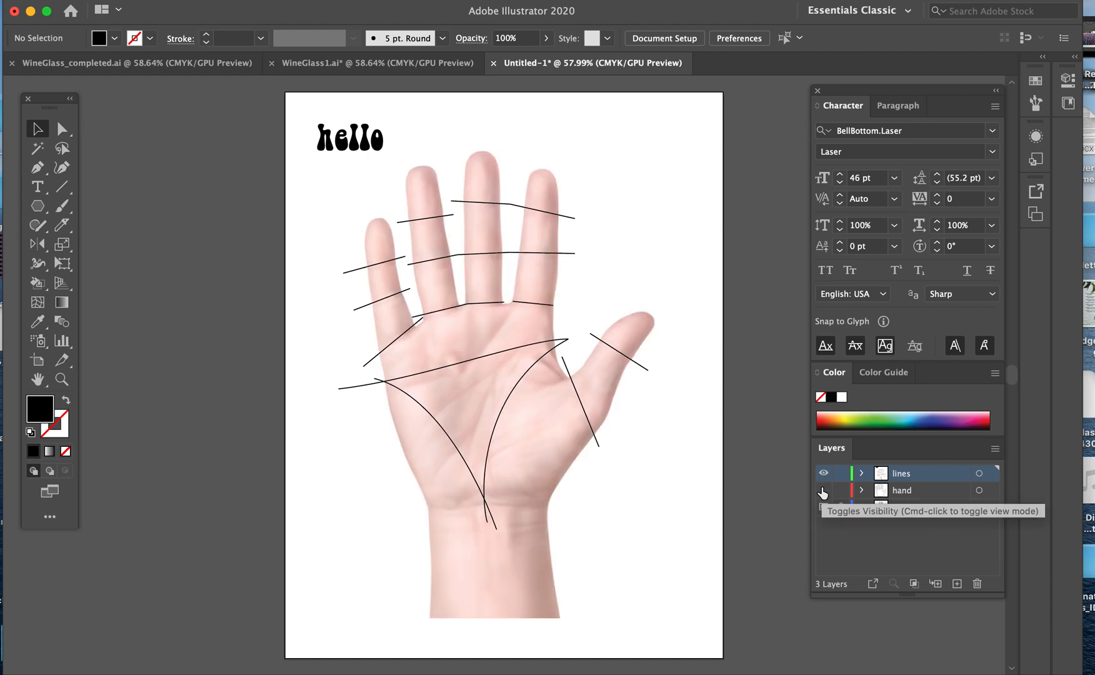
left_click(823, 491)
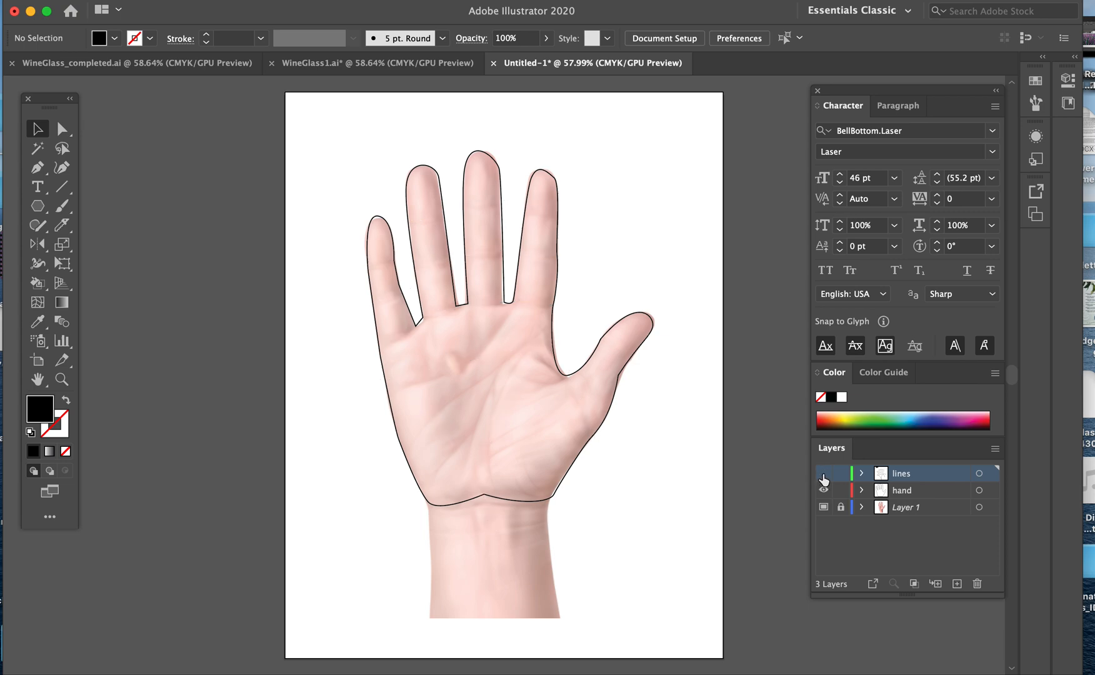
left_click(823, 476)
left_click(823, 475)
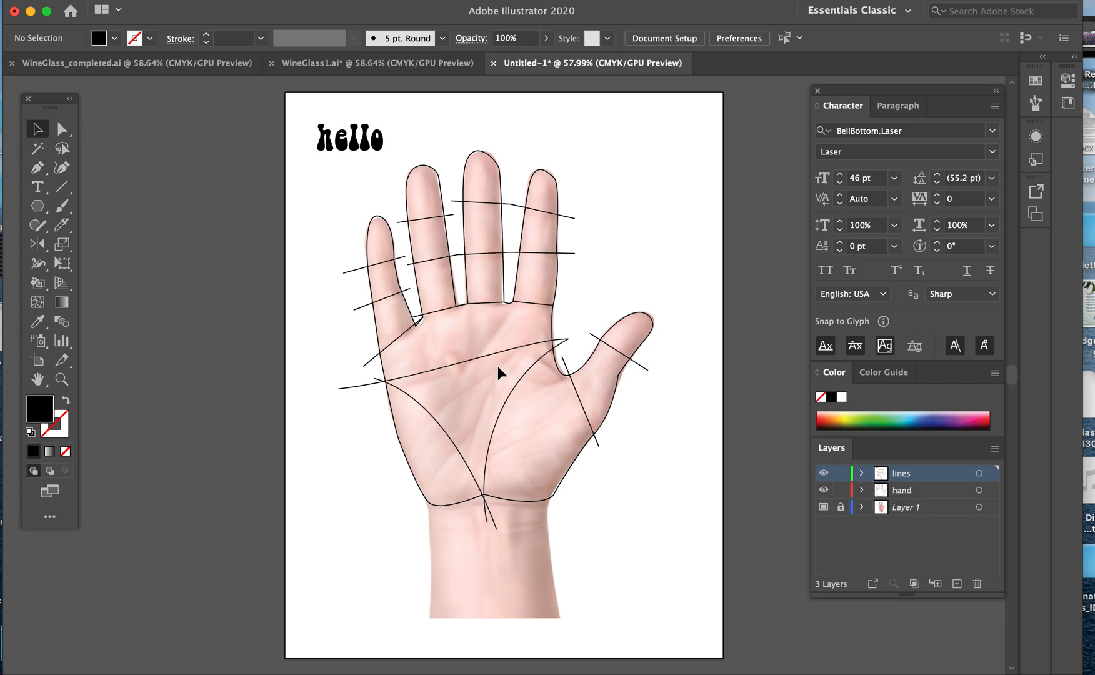
Step: Hide the hand photo on Layer 1 and inspect the hand outline and the line crossing the thumb
left_click(823, 507)
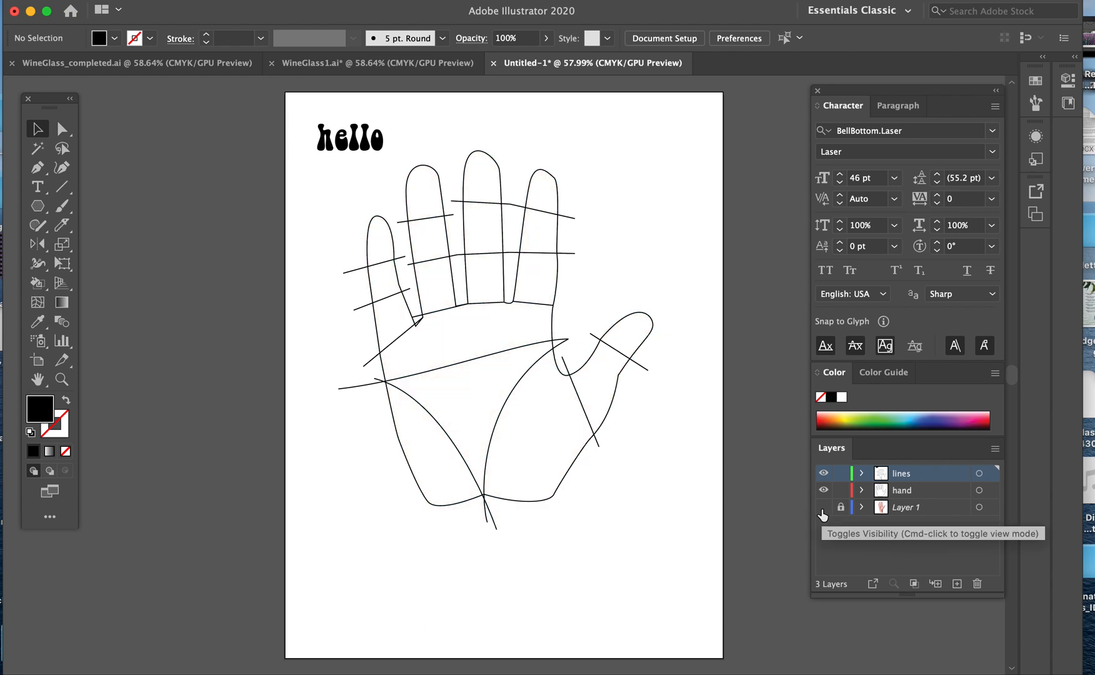
left_click_drag(638, 524, 331, 195)
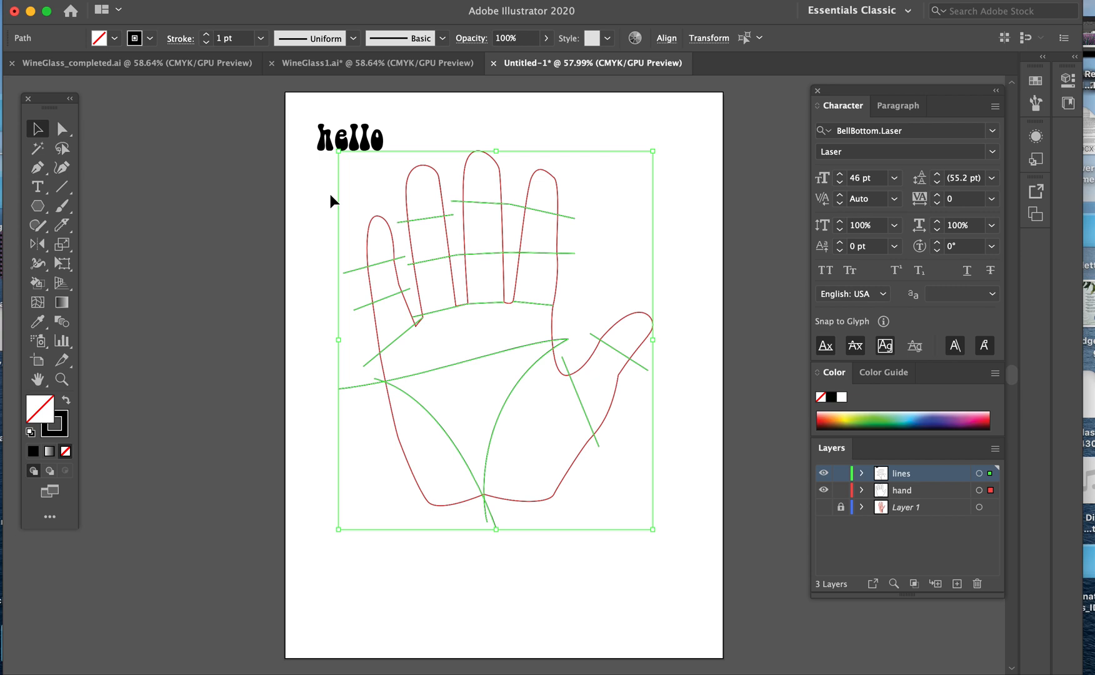
left_click(677, 255)
left_click(647, 316)
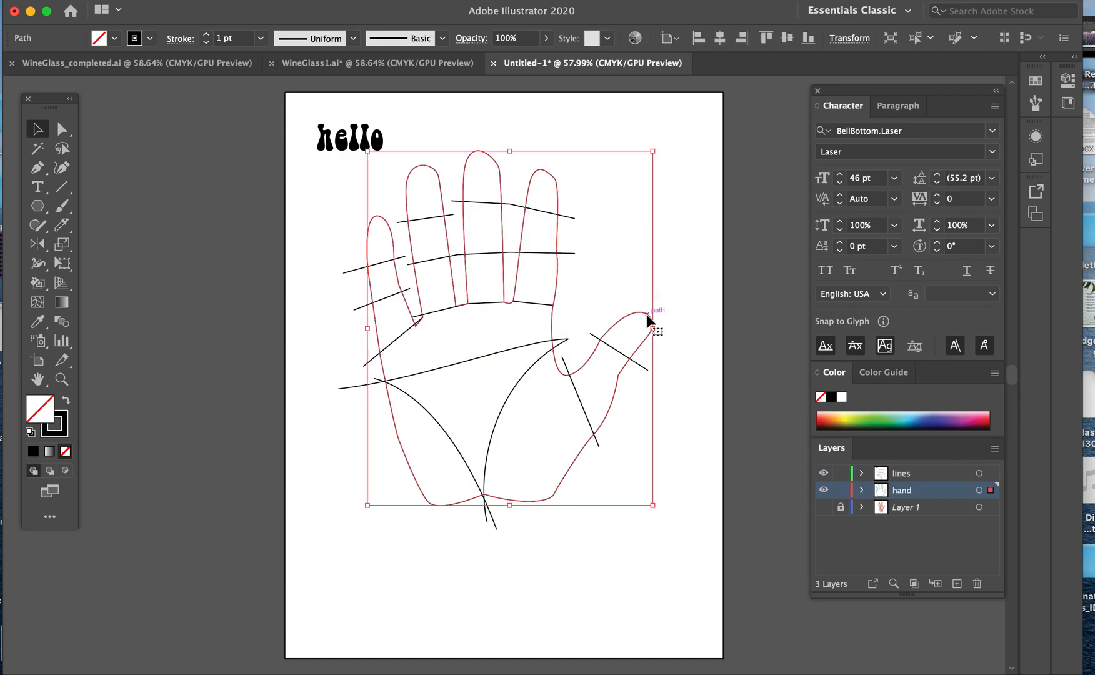
left_click(622, 356)
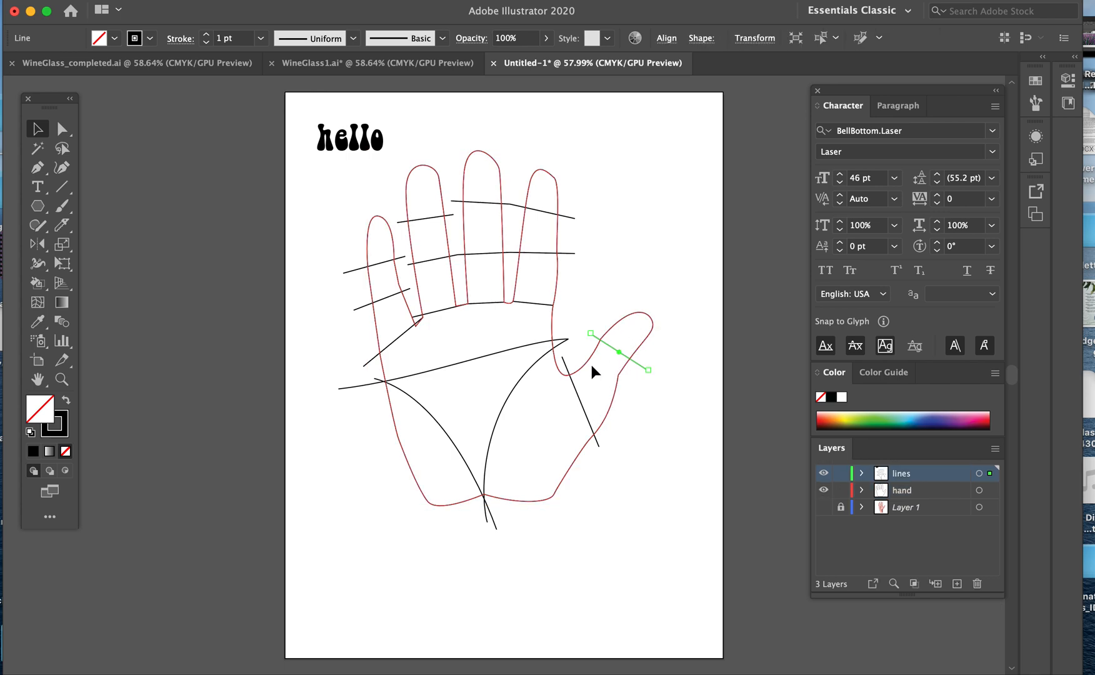
Step: Make the hand outline and dividing lines a Live Paint group, filling the little finger's sections red, yellow and green from the tip down
left_click_drag(677, 564, 302, 182)
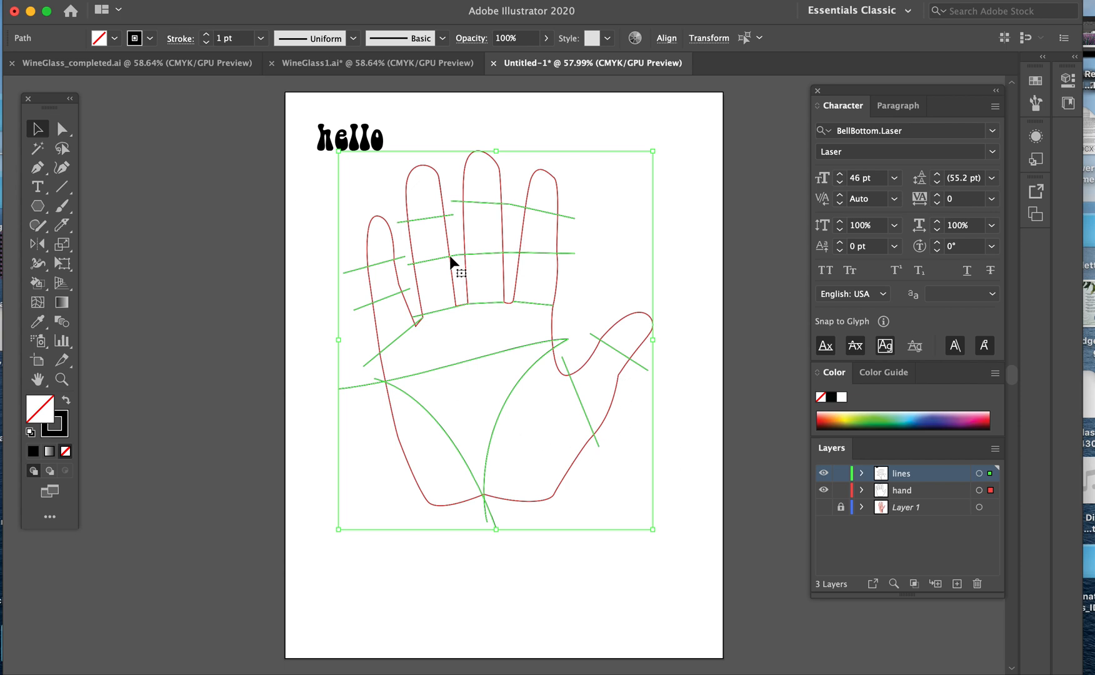
key("k")
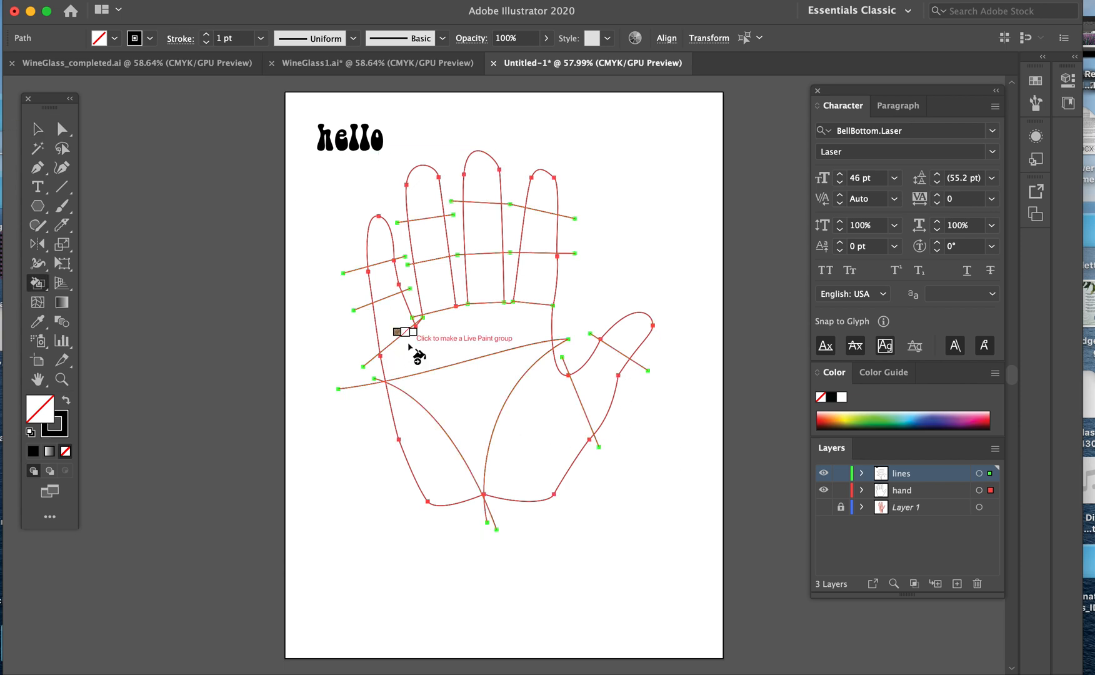
key("Right")
key("Right")
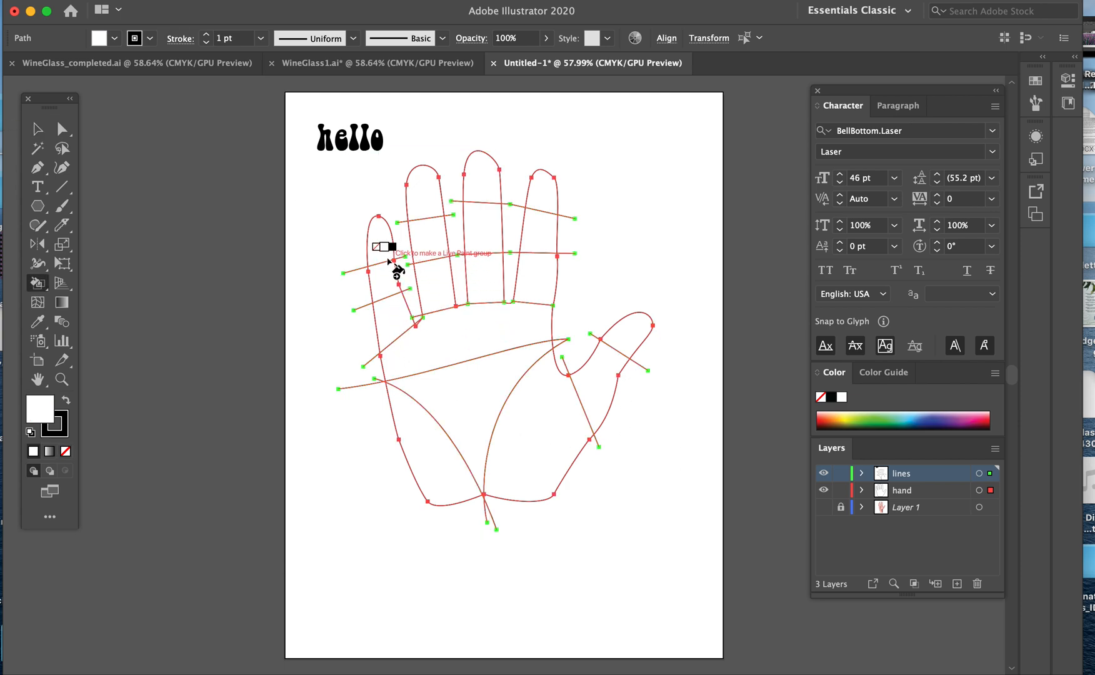
key("Right")
left_click(388, 257)
key("Right")
left_click(387, 282)
key("Right")
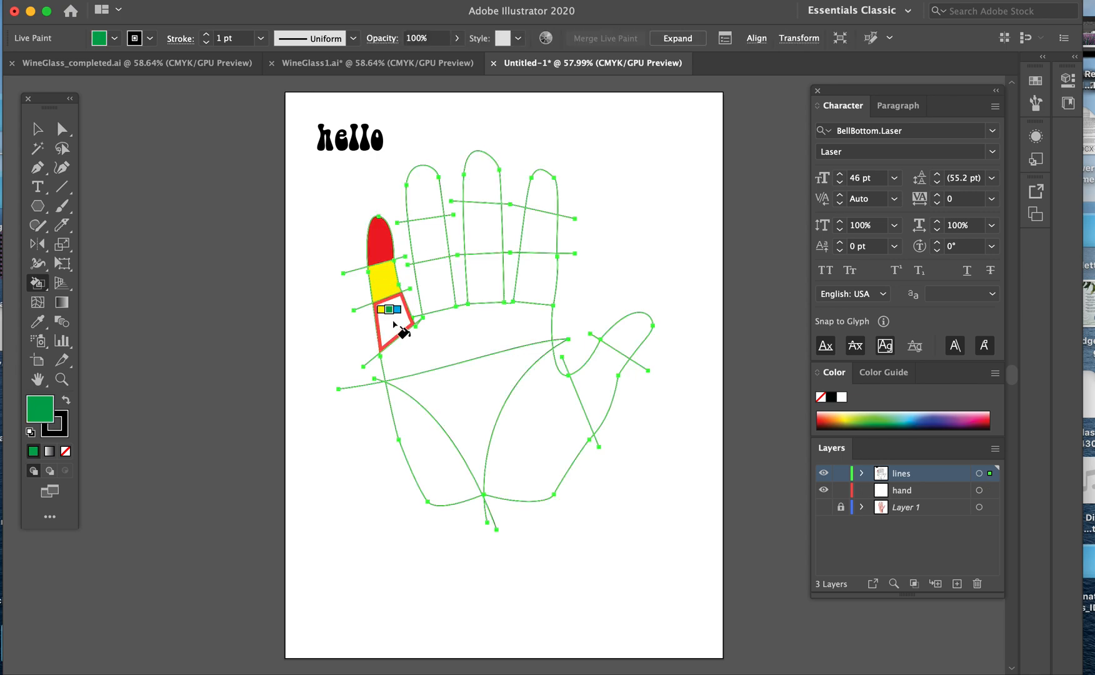
left_click(393, 322)
Step: Fill the ring finger's three sections light blue, dark blue and magenta from the tip down with Live Paint
key("Right")
left_click(421, 199)
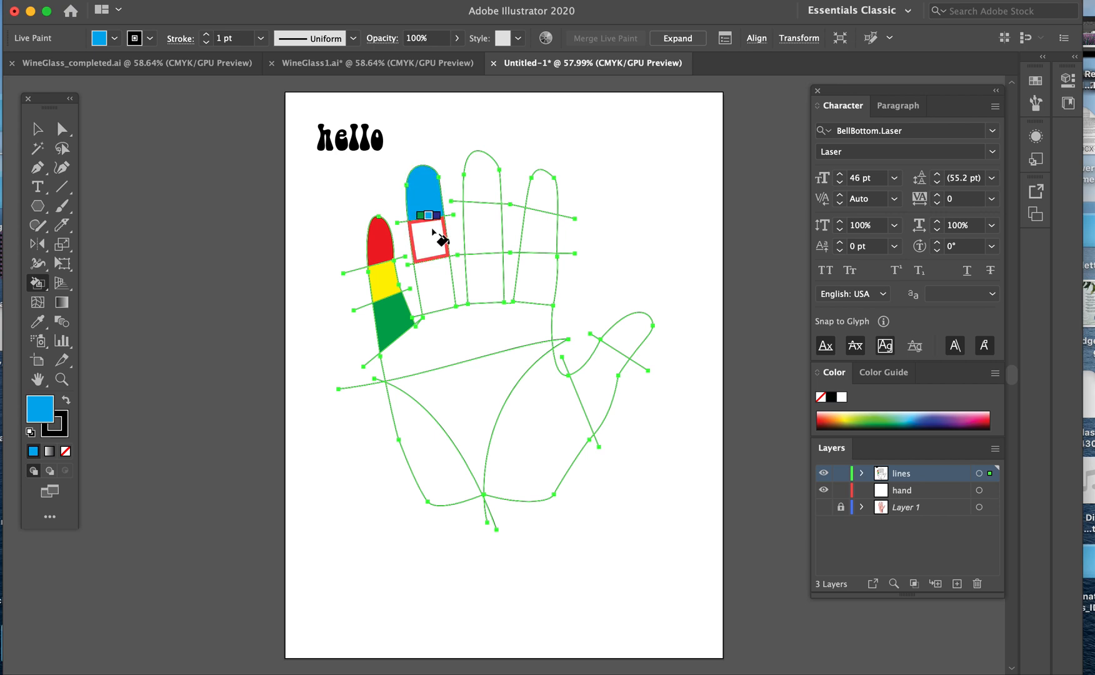
key("Right")
left_click(433, 238)
key("Right")
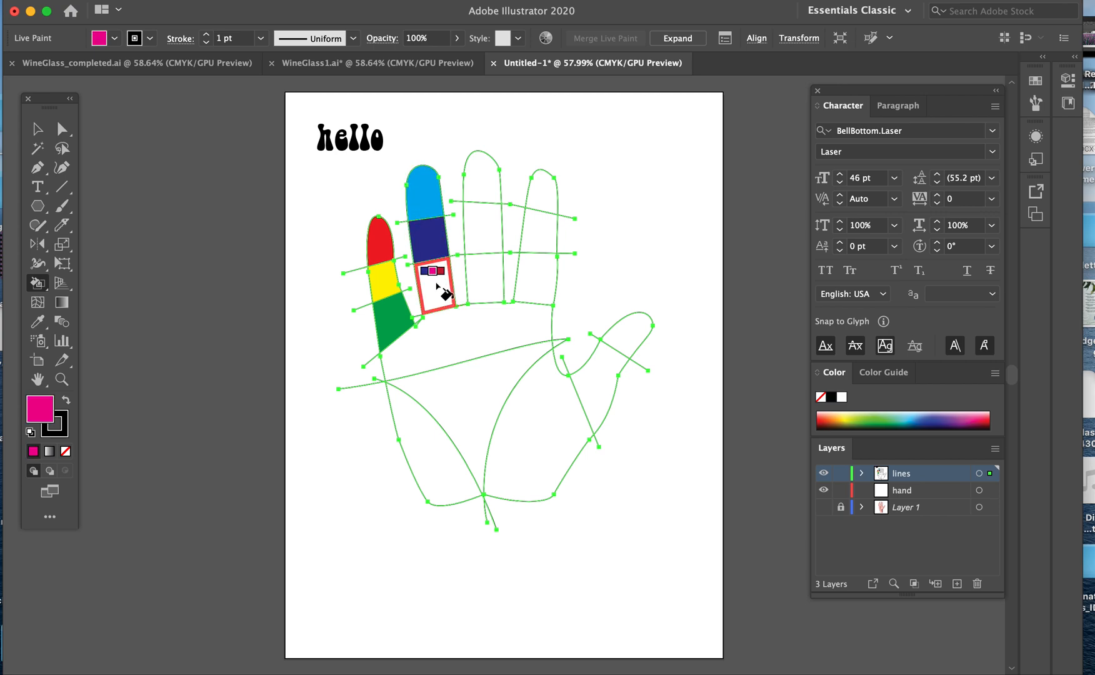
left_click(436, 282)
Step: Fill the middle finger's three sections dark red, lighter red and orange-red from the tip down with Live Paint
key("Right")
left_click(482, 191)
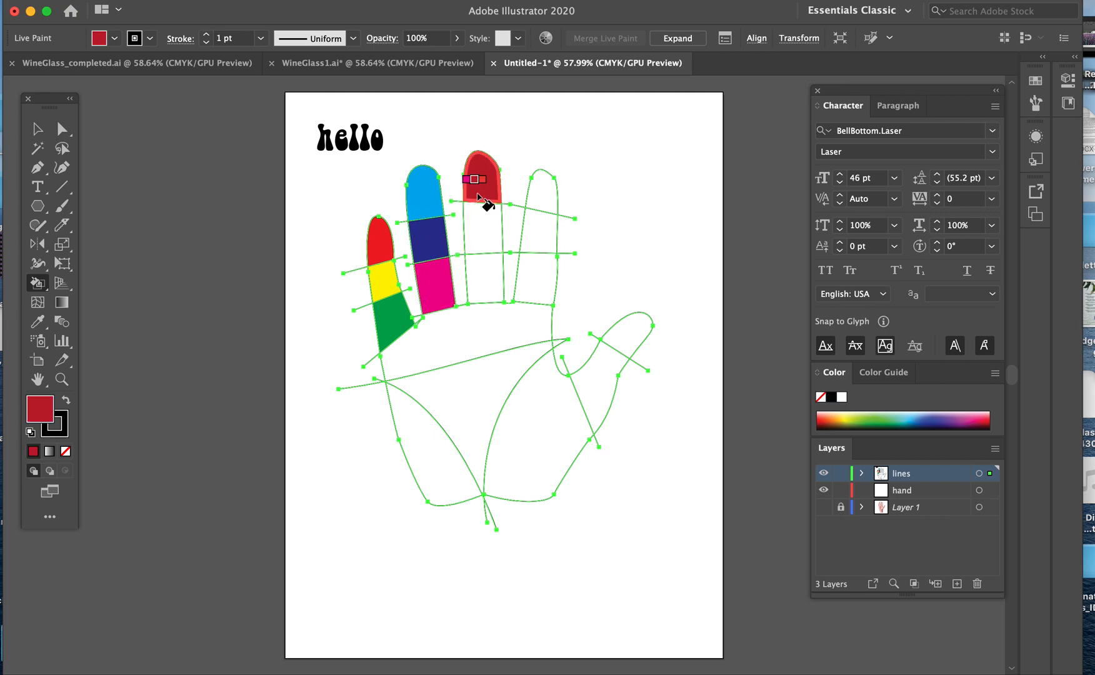
key("Right")
left_click(483, 227)
key("Right")
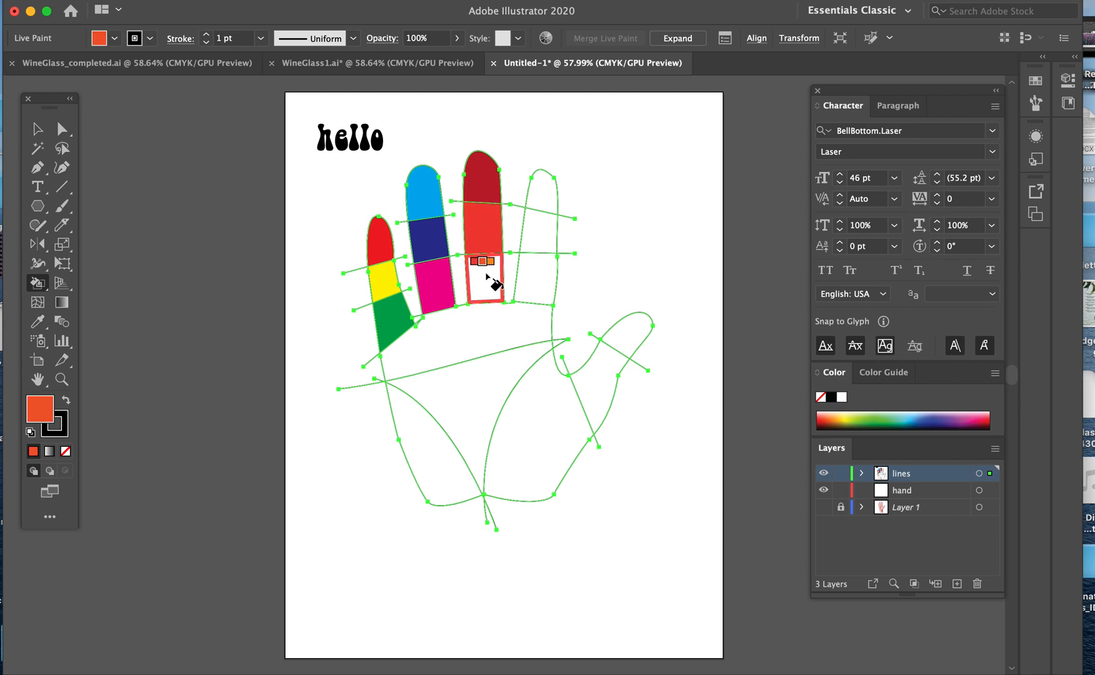
left_click(487, 275)
Step: Fill the index finger's three sections orange, light orange and yellow from the tip down with Live Paint
key("Right")
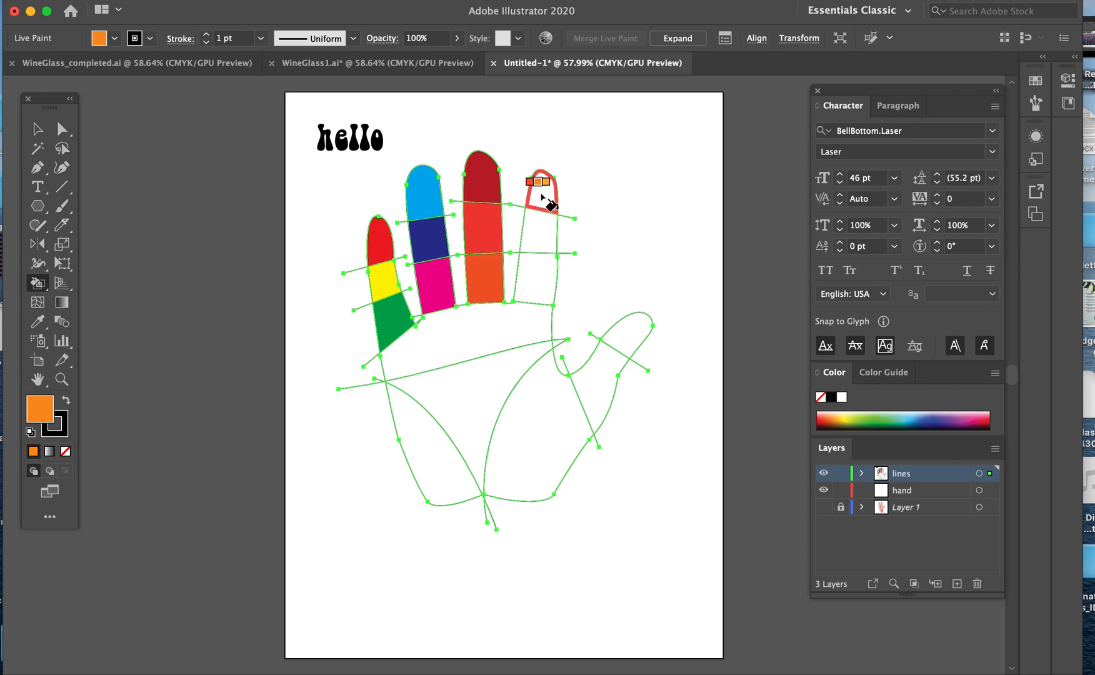
left_click(540, 184)
key("Right")
left_click(543, 239)
key("Right")
left_click(540, 294)
Step: Fill the palm's upper band yellow-green, its centre light green, the little-finger side medium green and the thumb side darker green
key("Right")
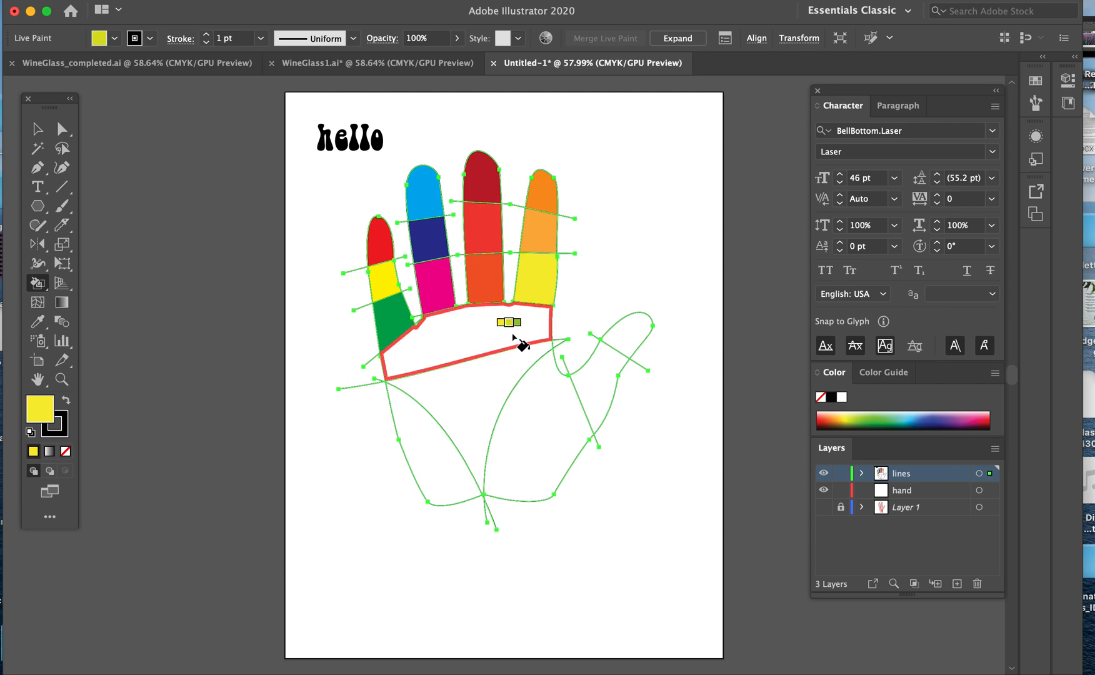
left_click(513, 333)
key("Right")
left_click(497, 398)
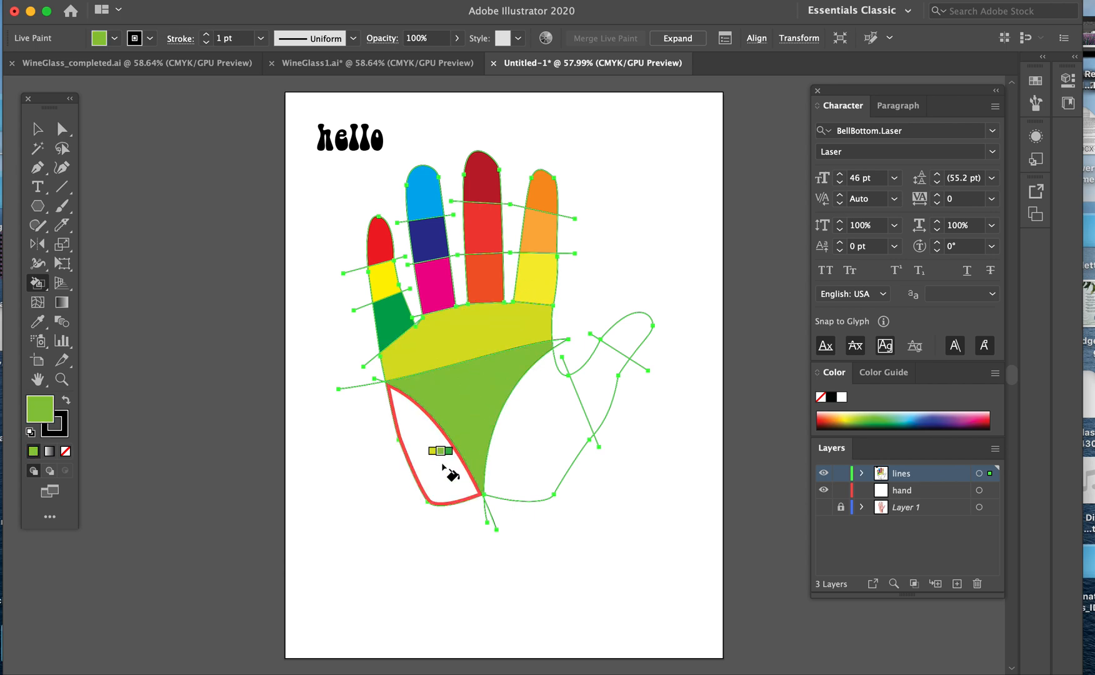
key("Right")
left_click(437, 470)
key("Right")
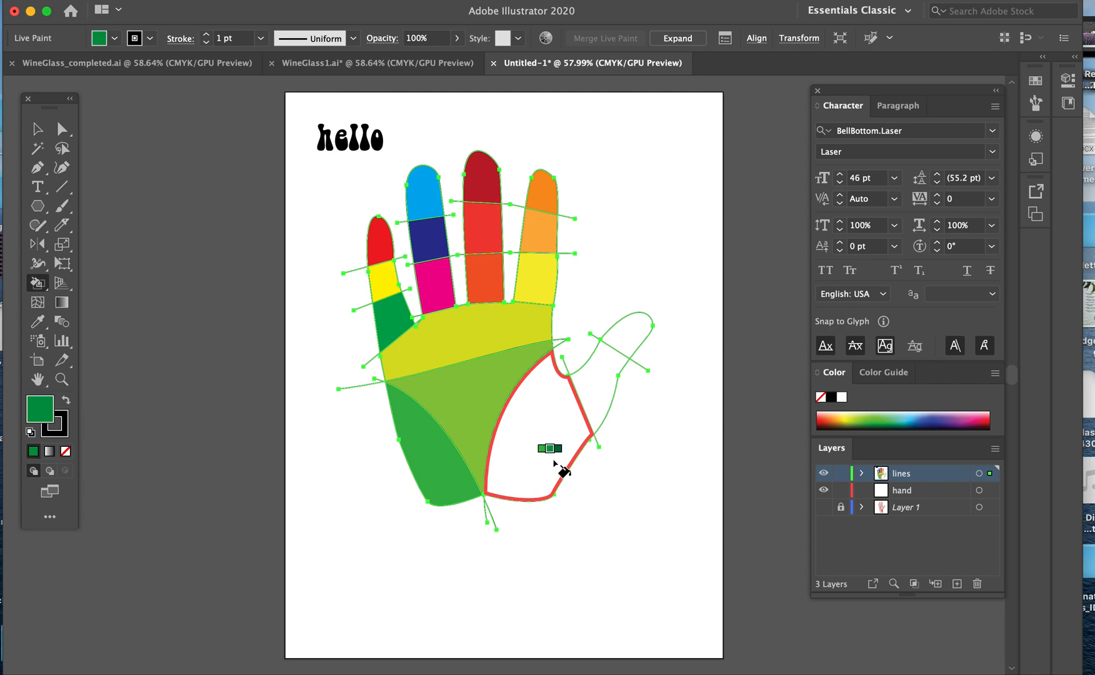
left_click(554, 461)
Step: Fill the thumb's lower section very dark green and its tip teal with Live Paint
key("Right")
left_click(601, 387)
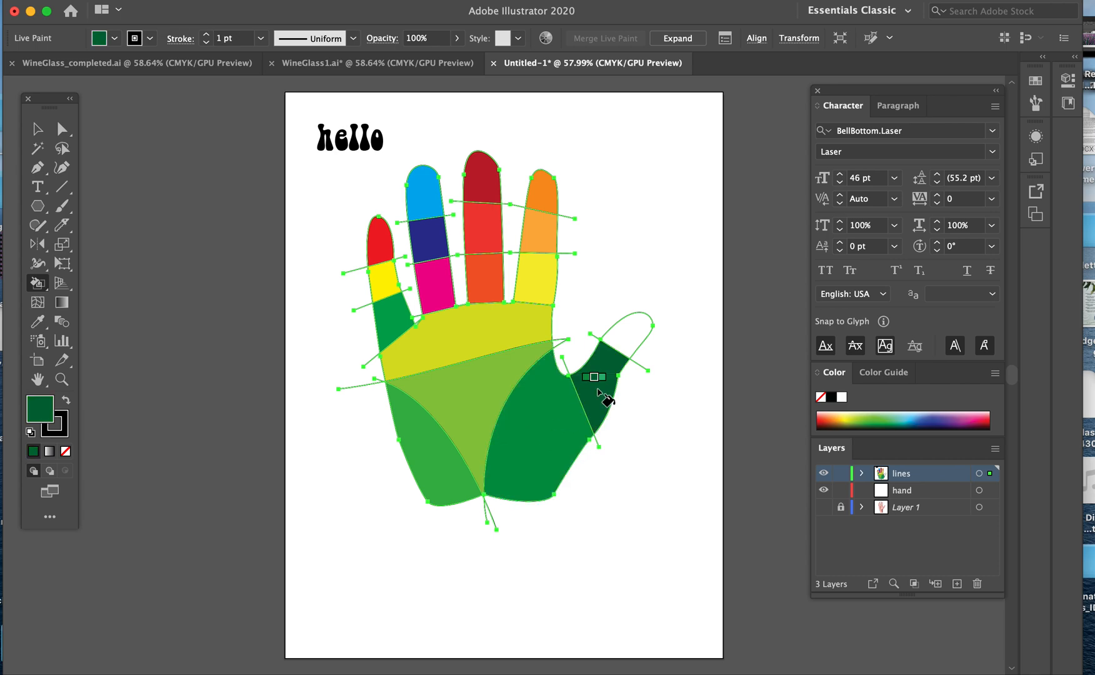
key("Right")
key("Right")
left_click(633, 348)
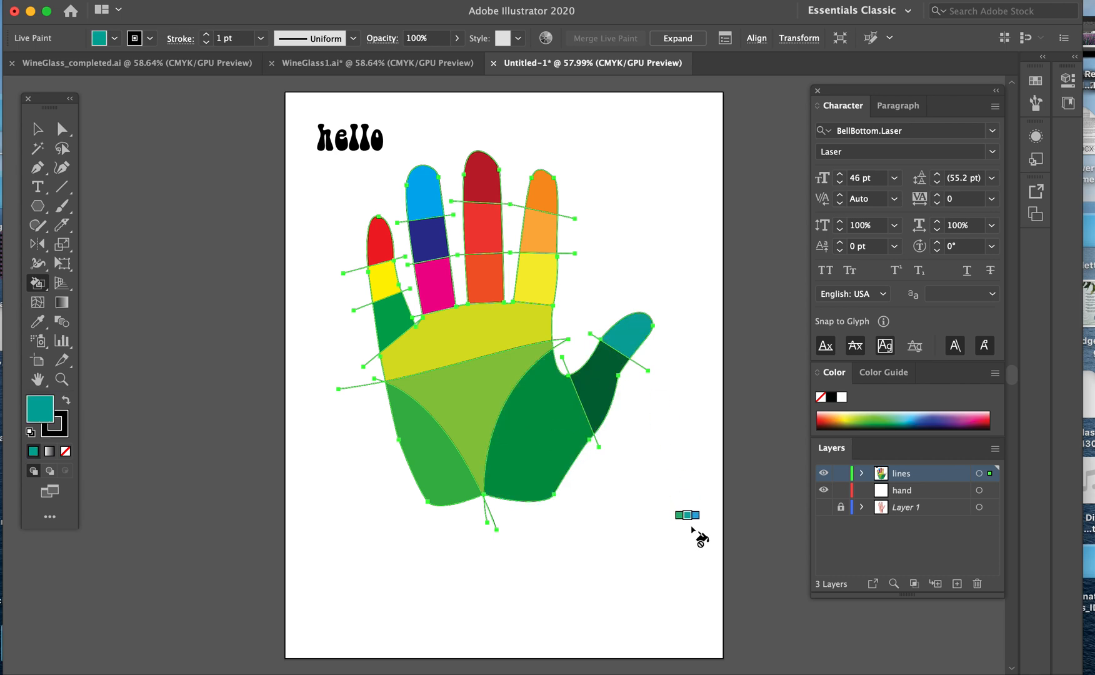
Step: Create a new layer above the lines layer and move the "hello" text onto it
left_click(37, 129)
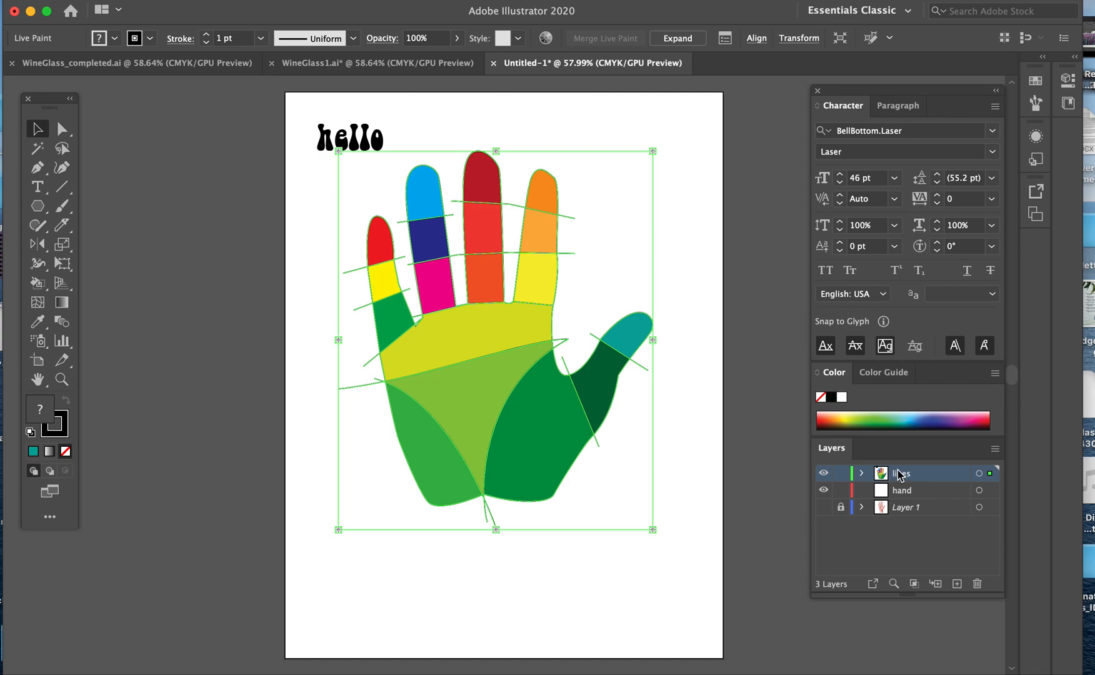
left_click(863, 475)
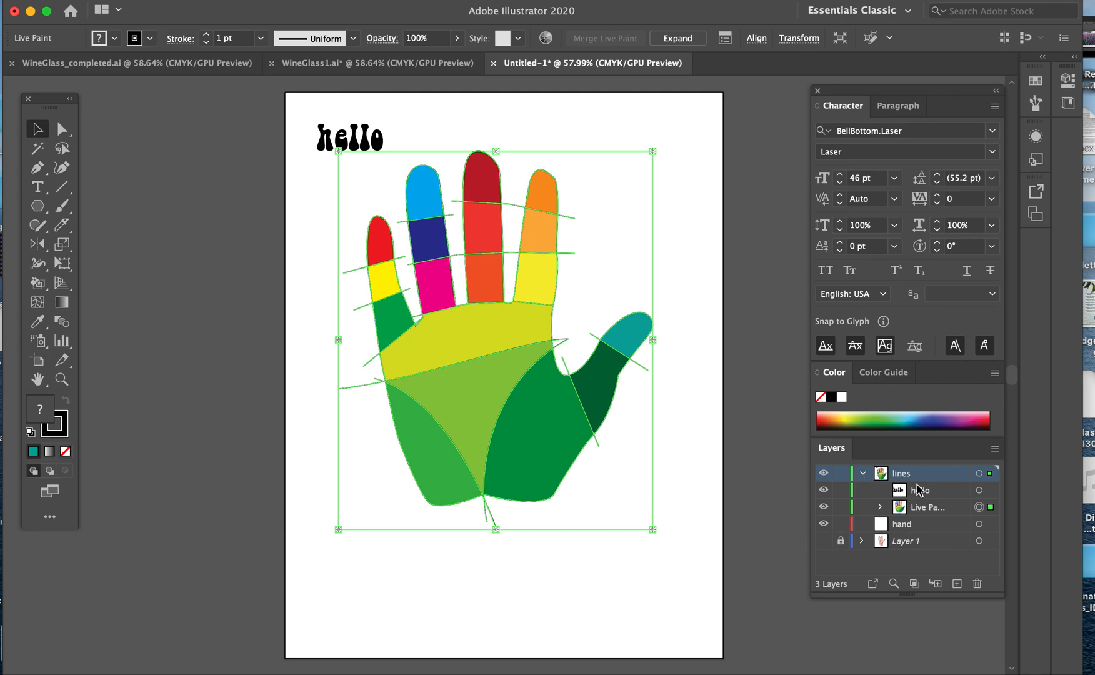
left_click(354, 143)
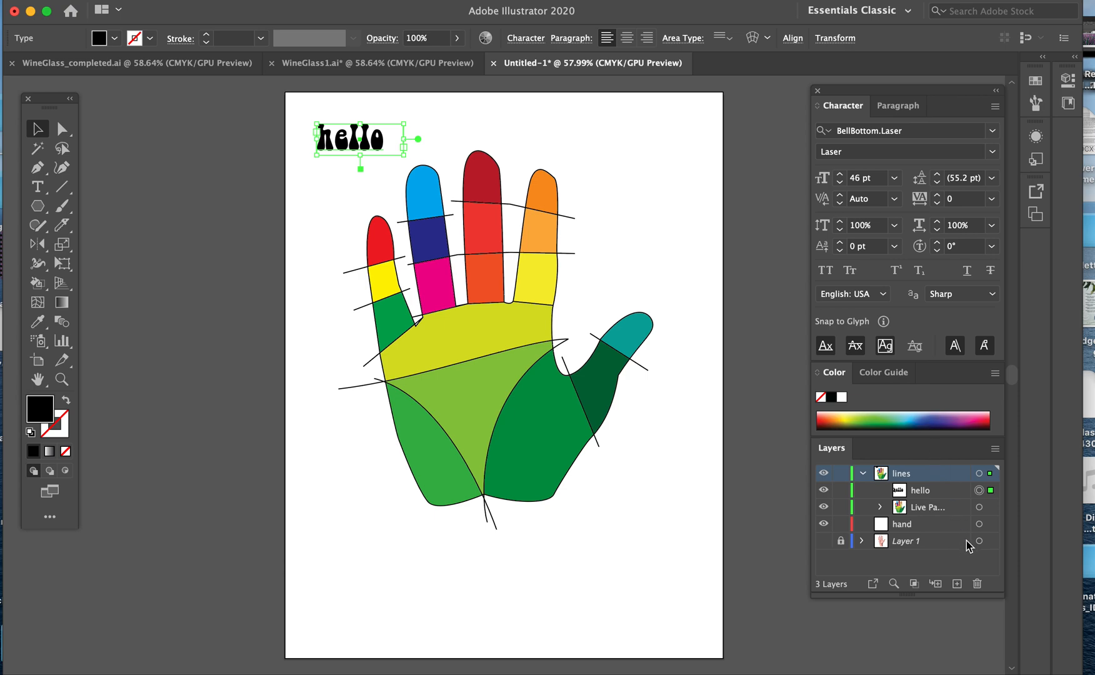
left_click(956, 585)
left_click_drag(990, 507, 990, 476)
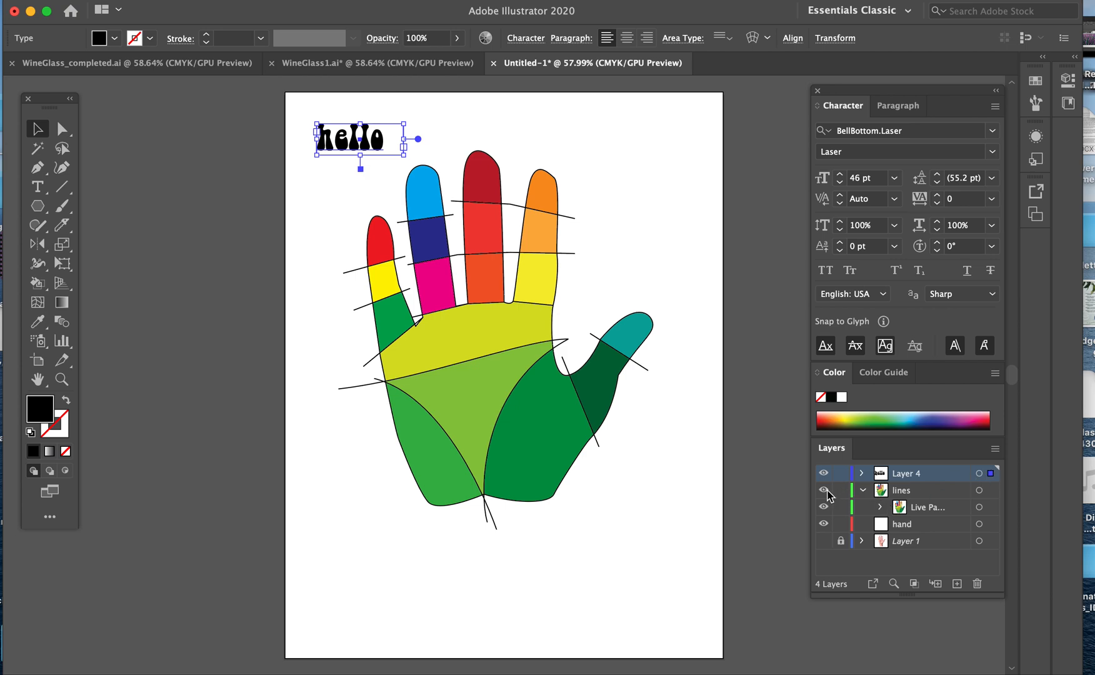
left_click(824, 490)
left_click(824, 490)
left_click(823, 474)
left_click(823, 474)
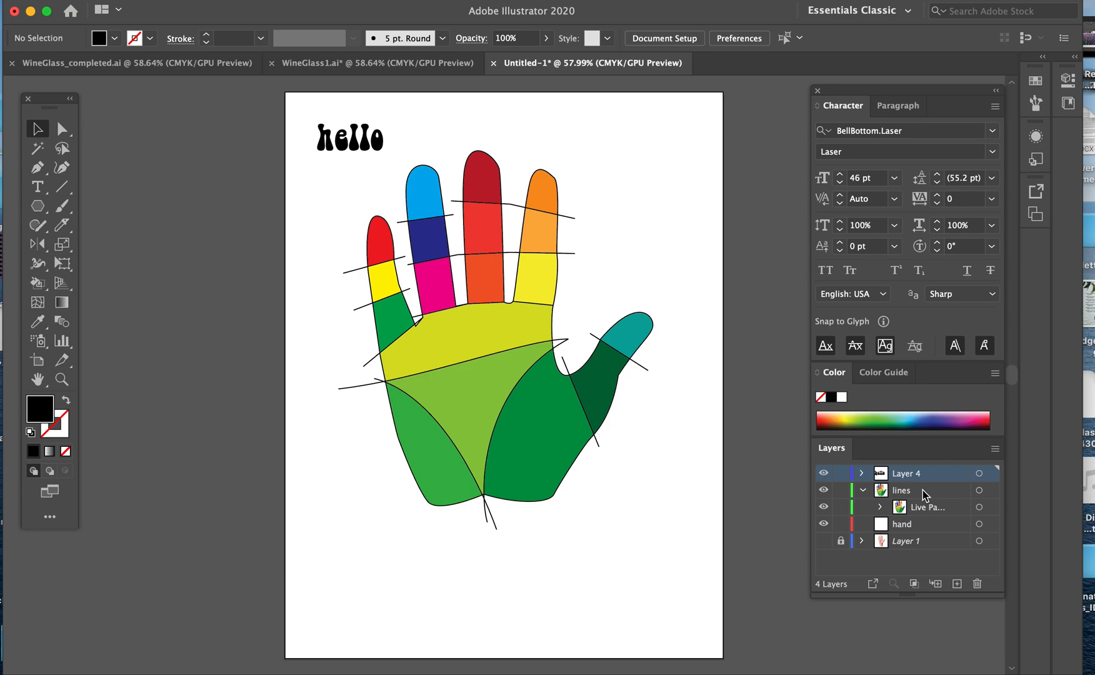
Step: Expand the Live Paint hand on the lines layer with Object, Fill and Stroke included, and move it lower on the artboard
left_click(927, 509)
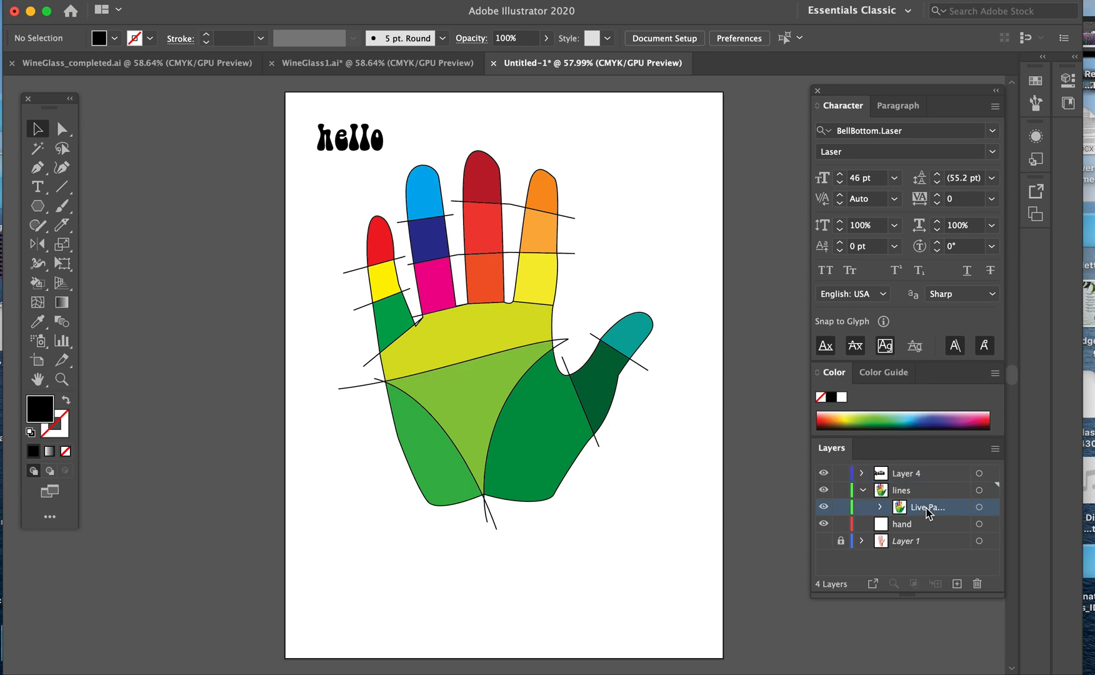
left_click(979, 507)
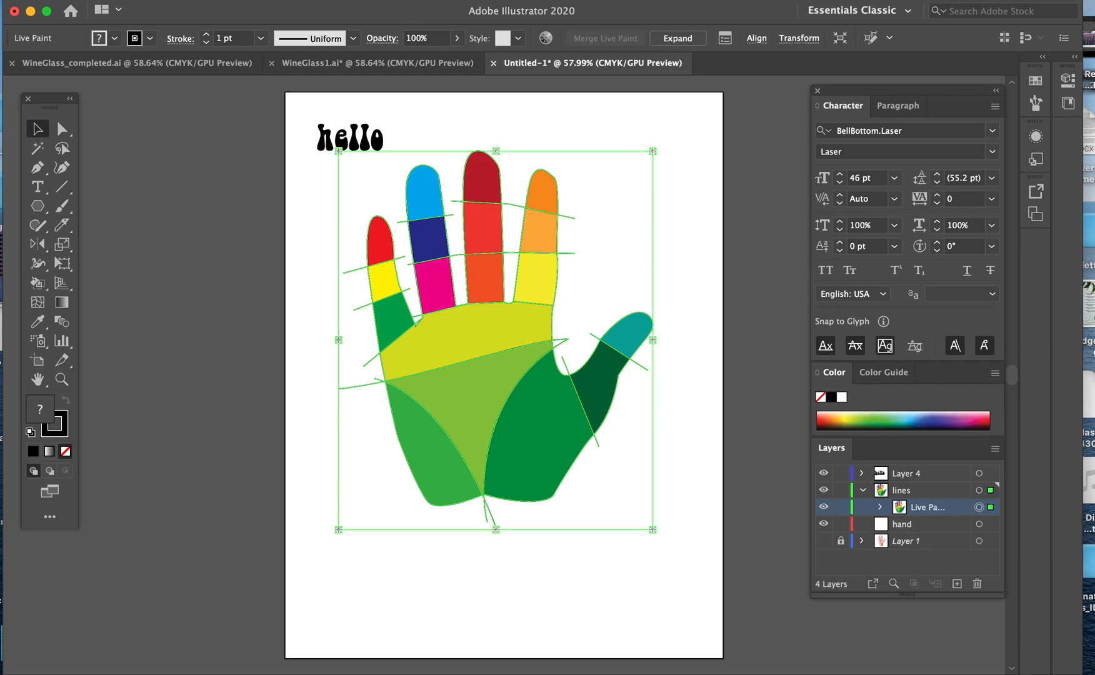
left_click(163, 0)
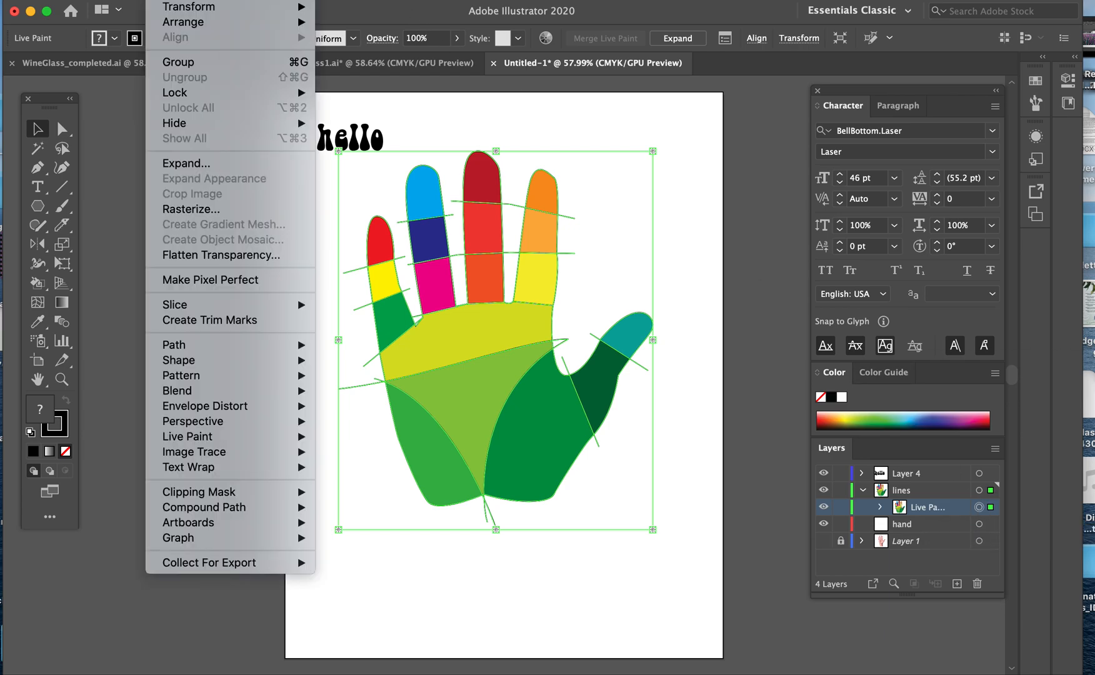
left_click(191, 163)
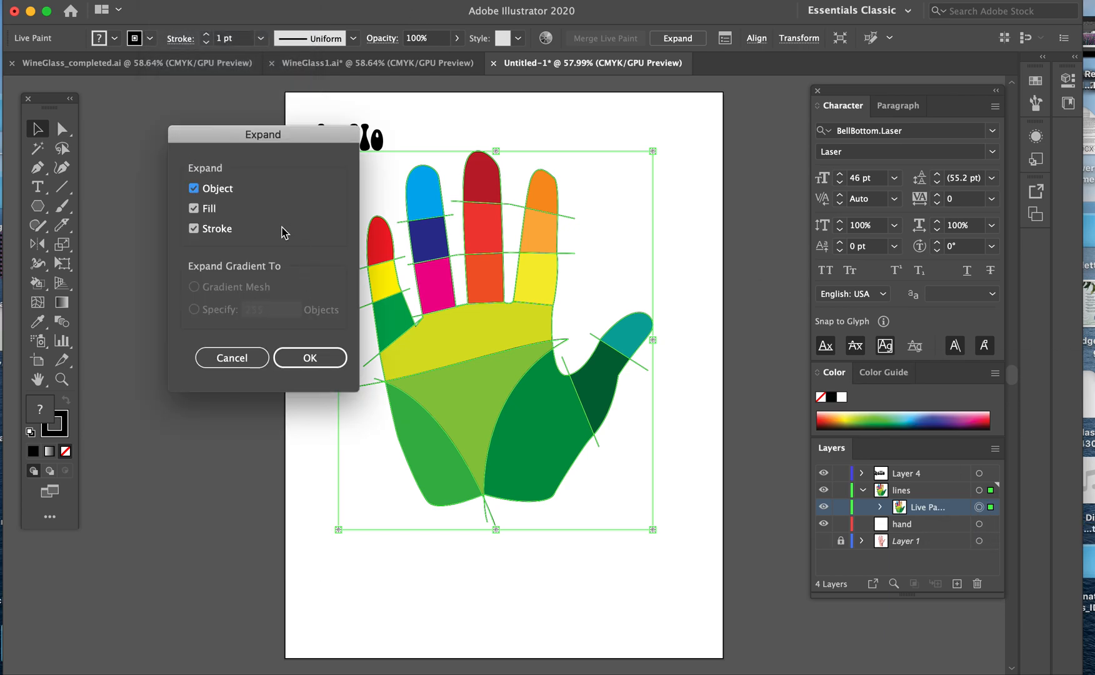
left_click(303, 359)
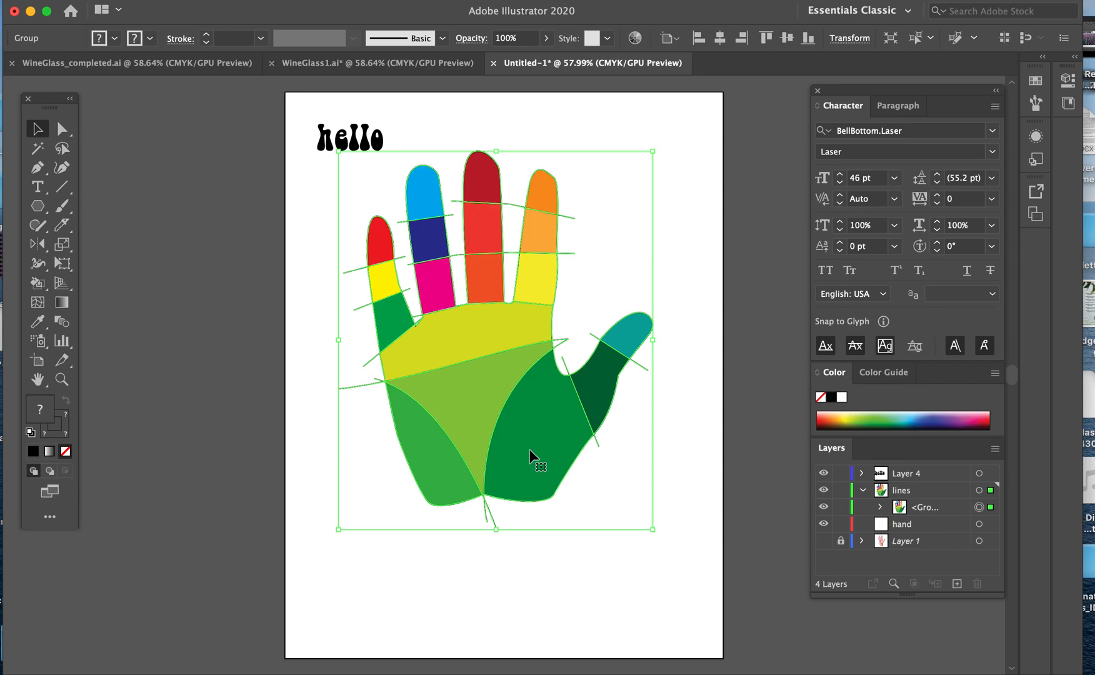
left_click_drag(529, 450, 566, 499)
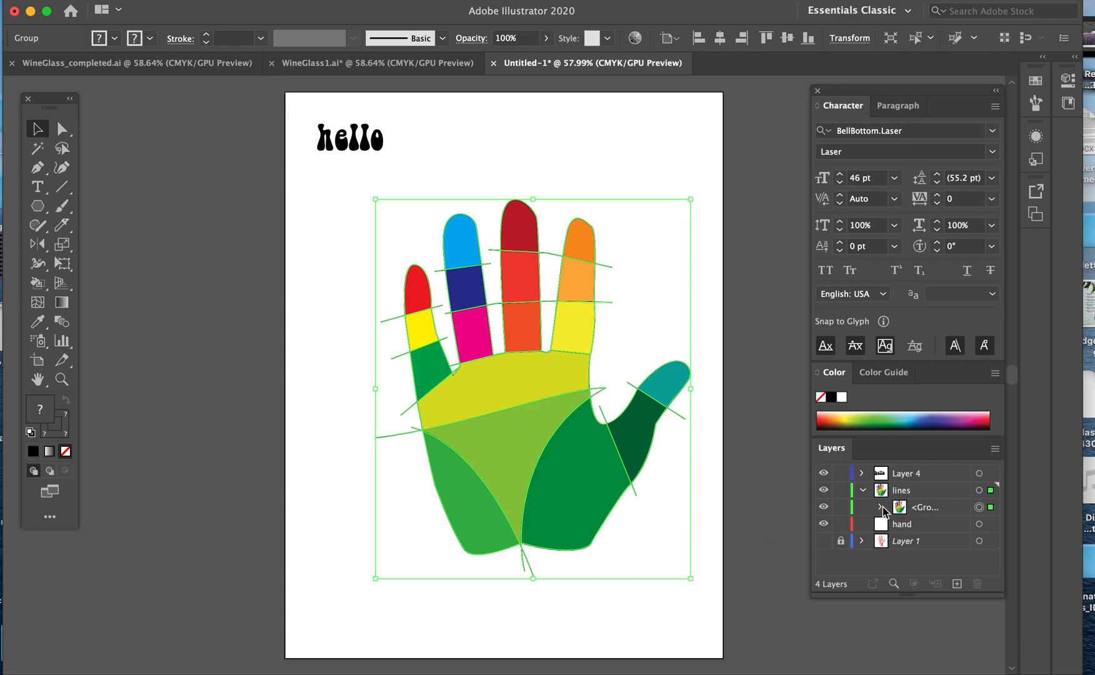
Step: Hide the subgroup of black outlines and dividing lines inside the expanded hand group
left_click(925, 507)
left_click(880, 507)
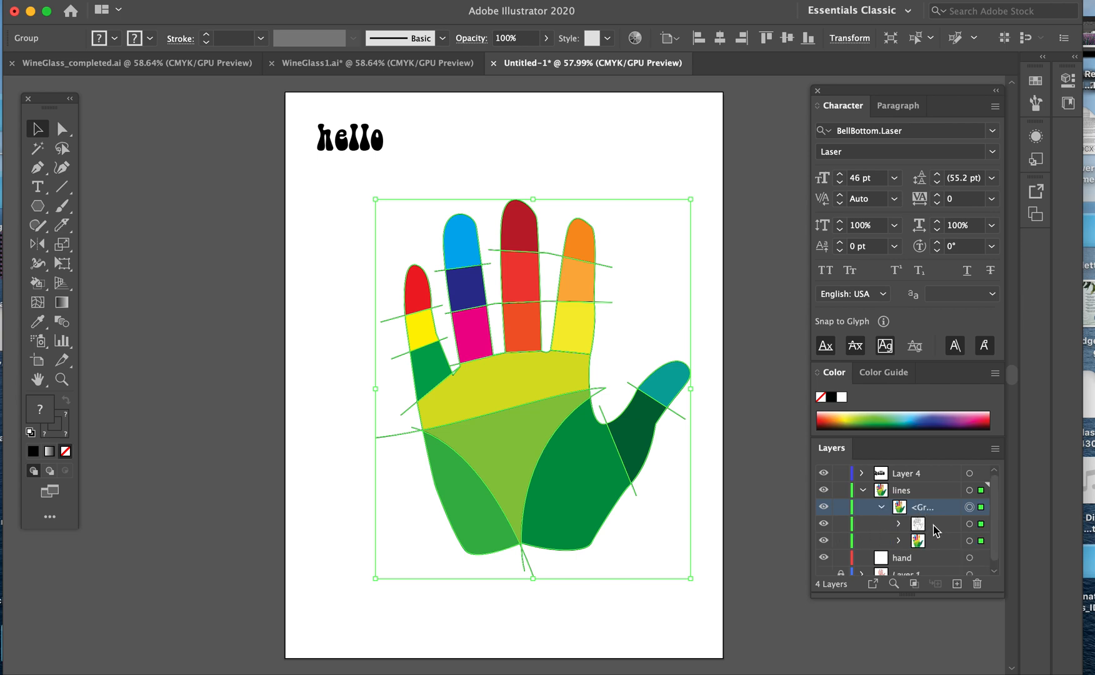
scroll(936, 531, "down", 1)
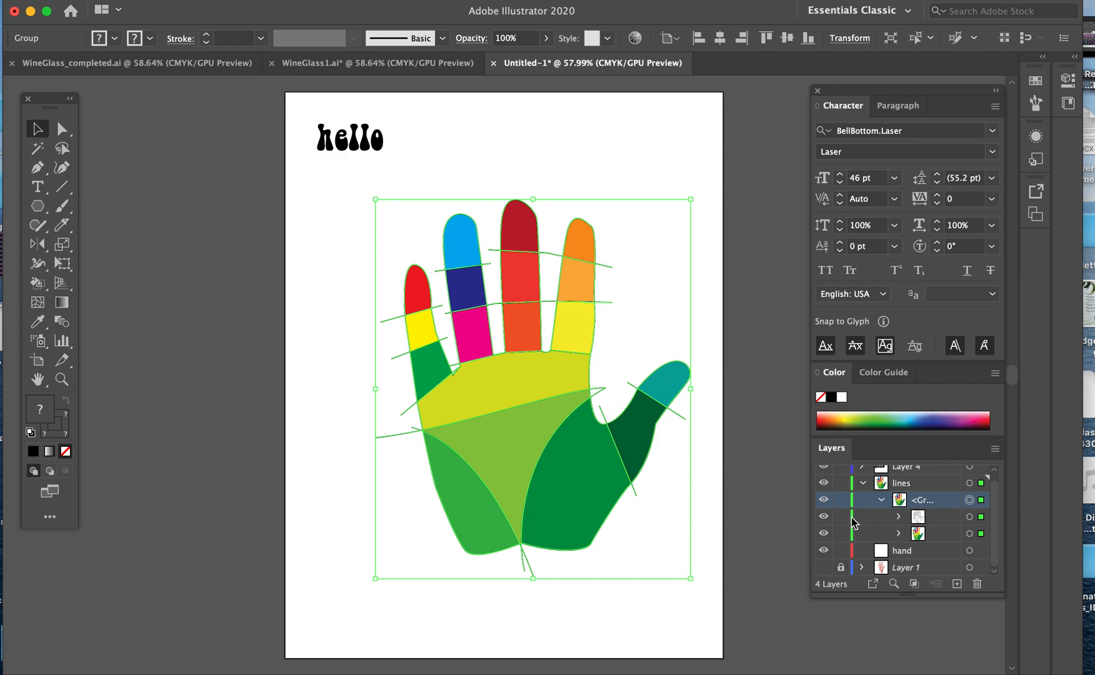
left_click(824, 518)
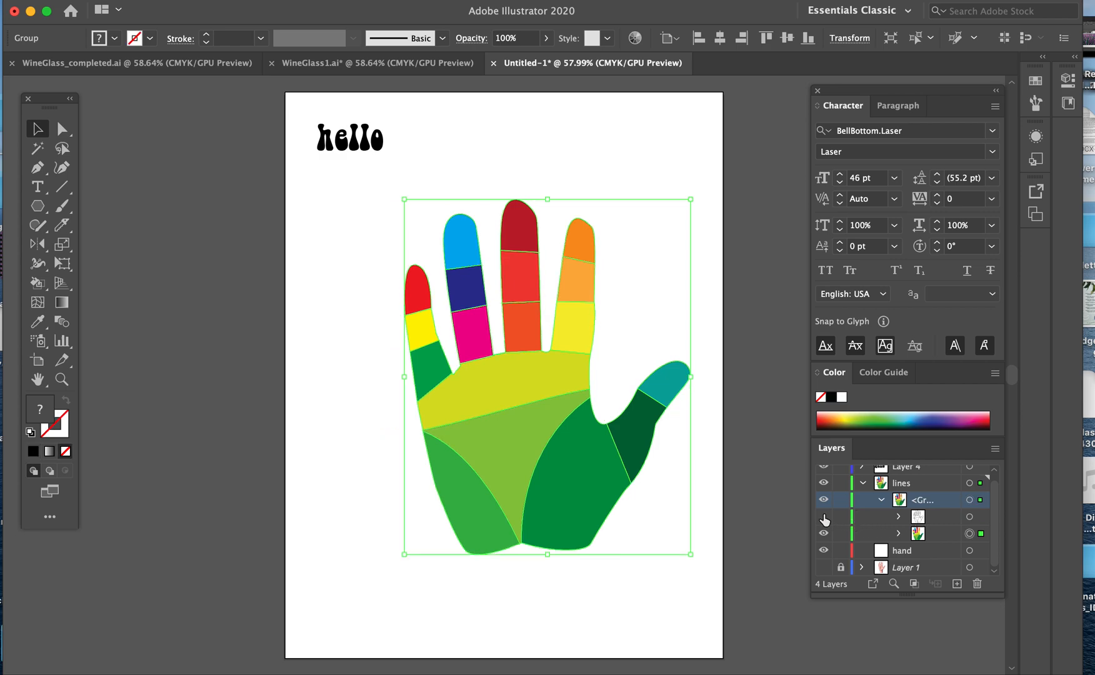
Step: Ungroup the subgroup of coloured fills into individual shapes and deselect the hand
left_click(931, 534)
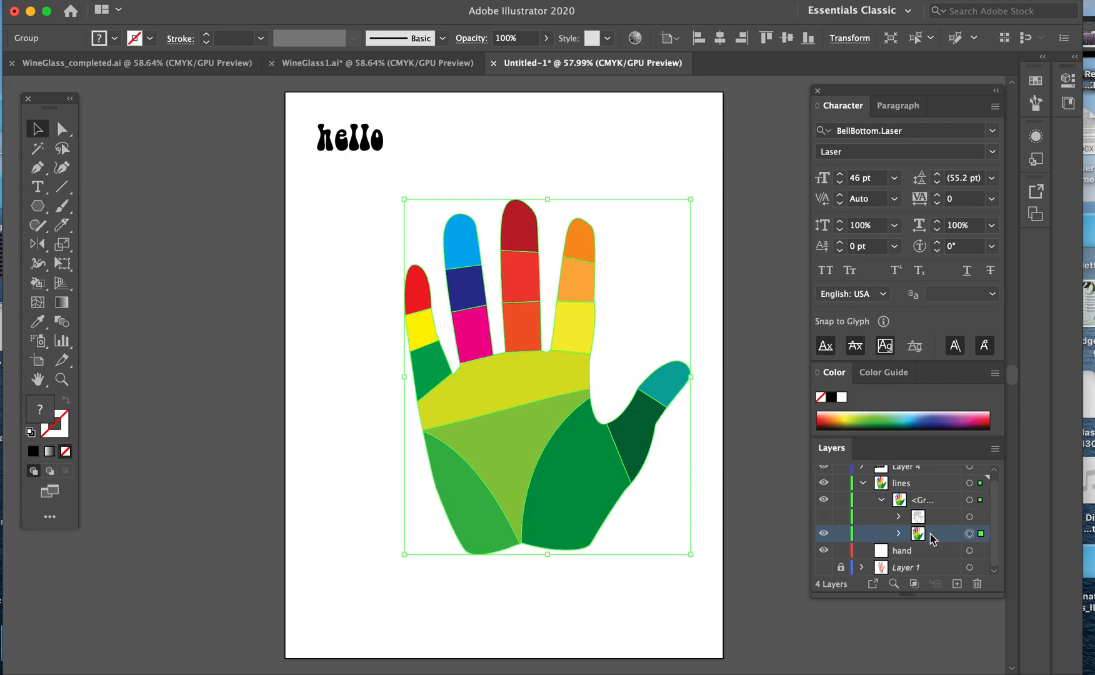
left_click(899, 533)
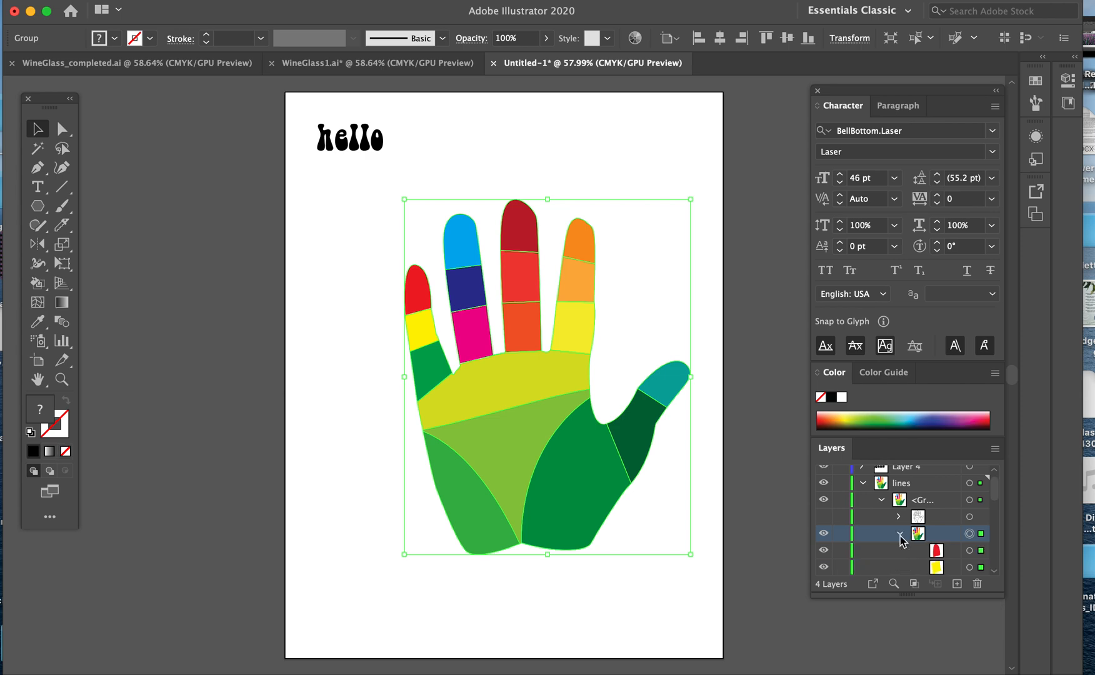
left_click(899, 533)
left_click(923, 501)
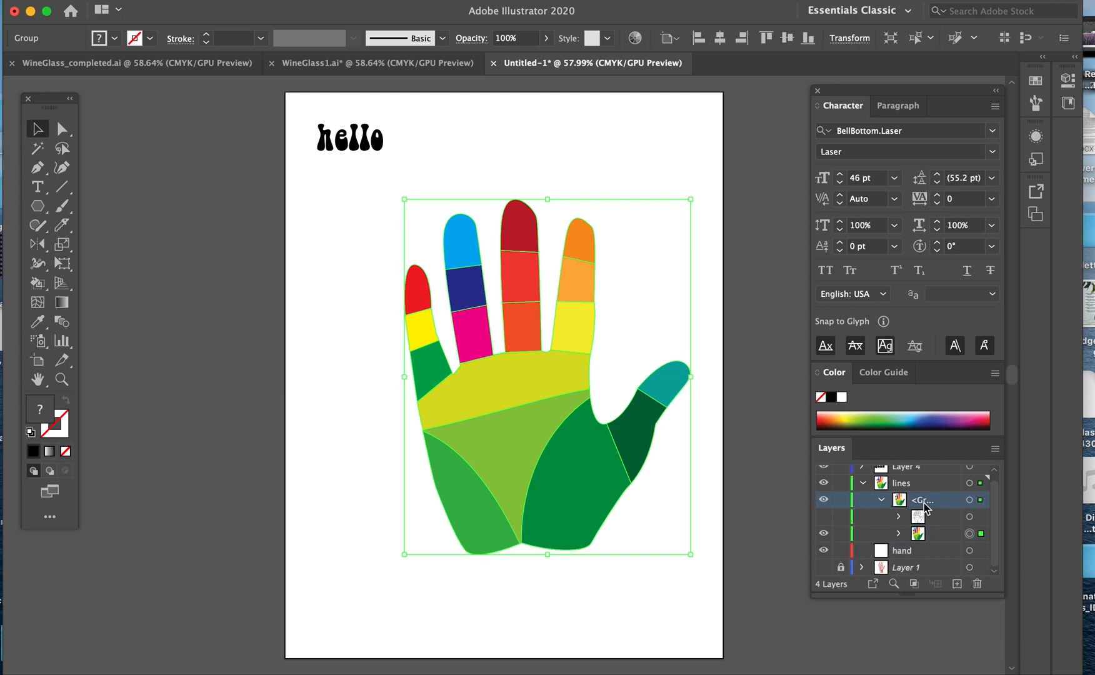
key("super+shift+b")
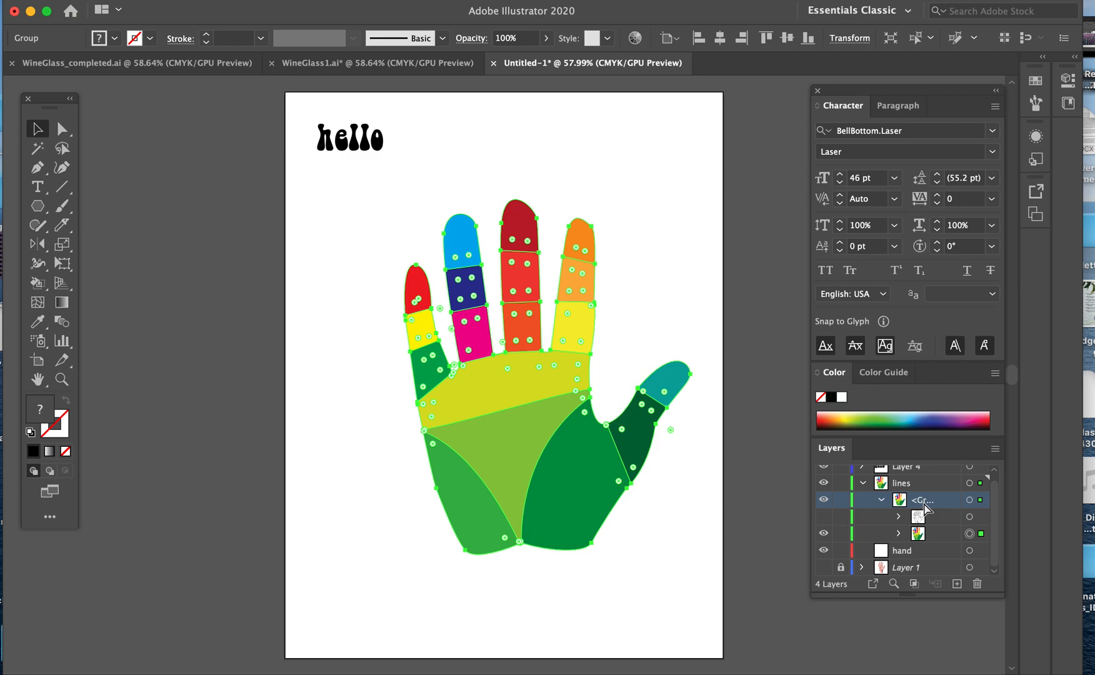
key("super+shift+g")
key("super+shift+b")
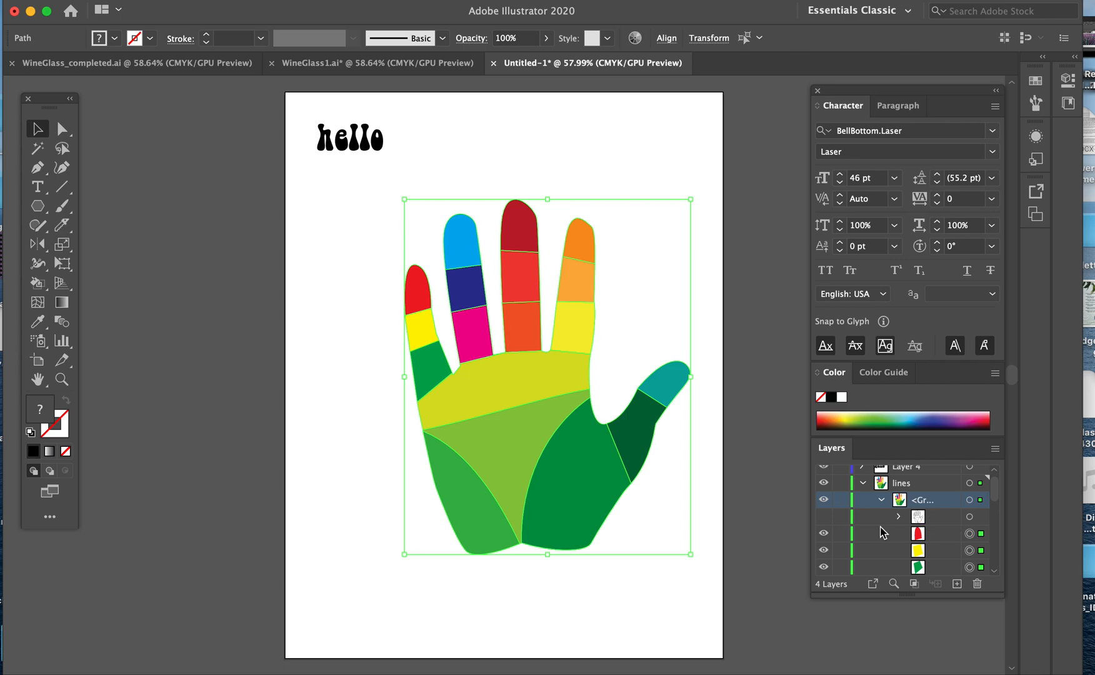
scroll(887, 532, "down", 5)
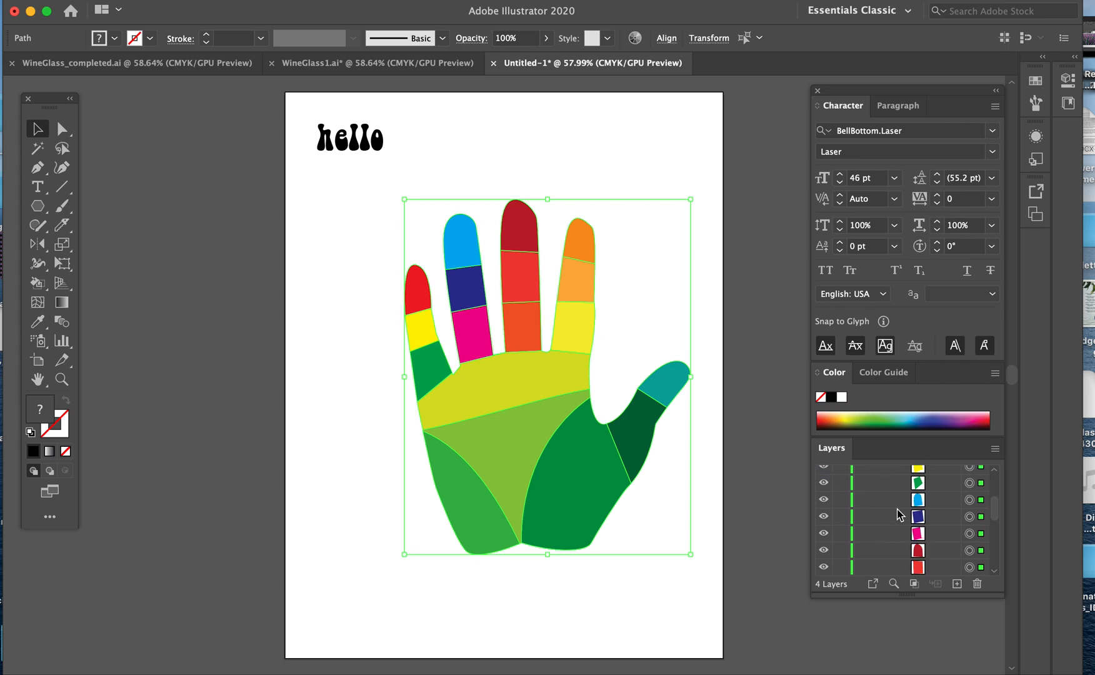
scroll(929, 531, "down", 5)
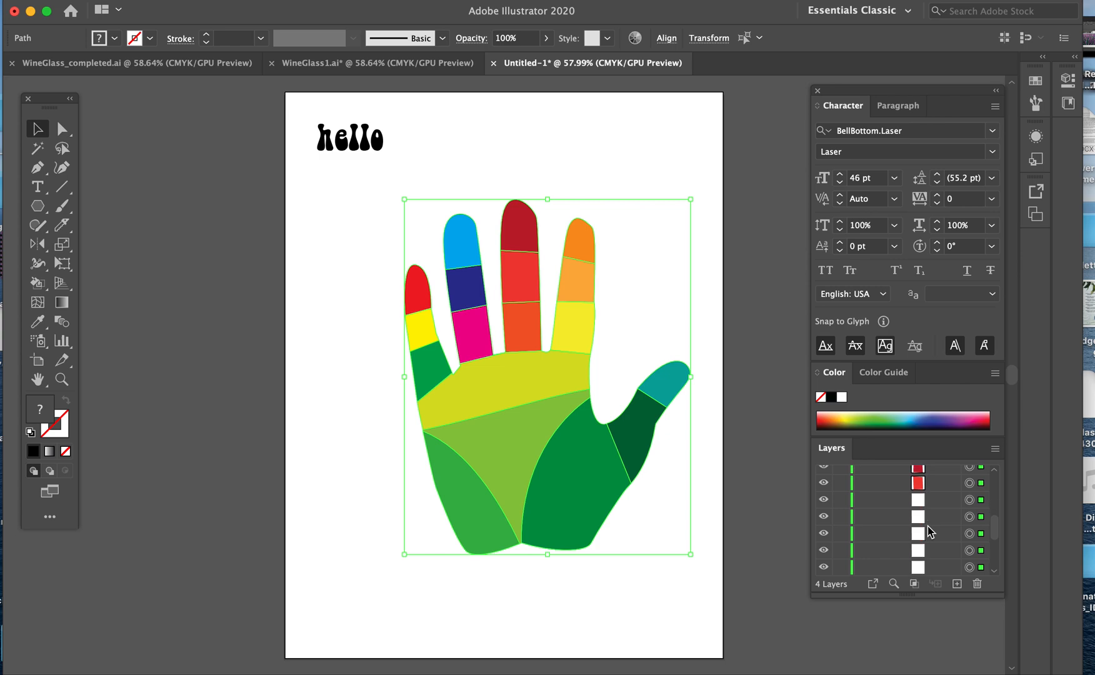
scroll(929, 528, "up", 5)
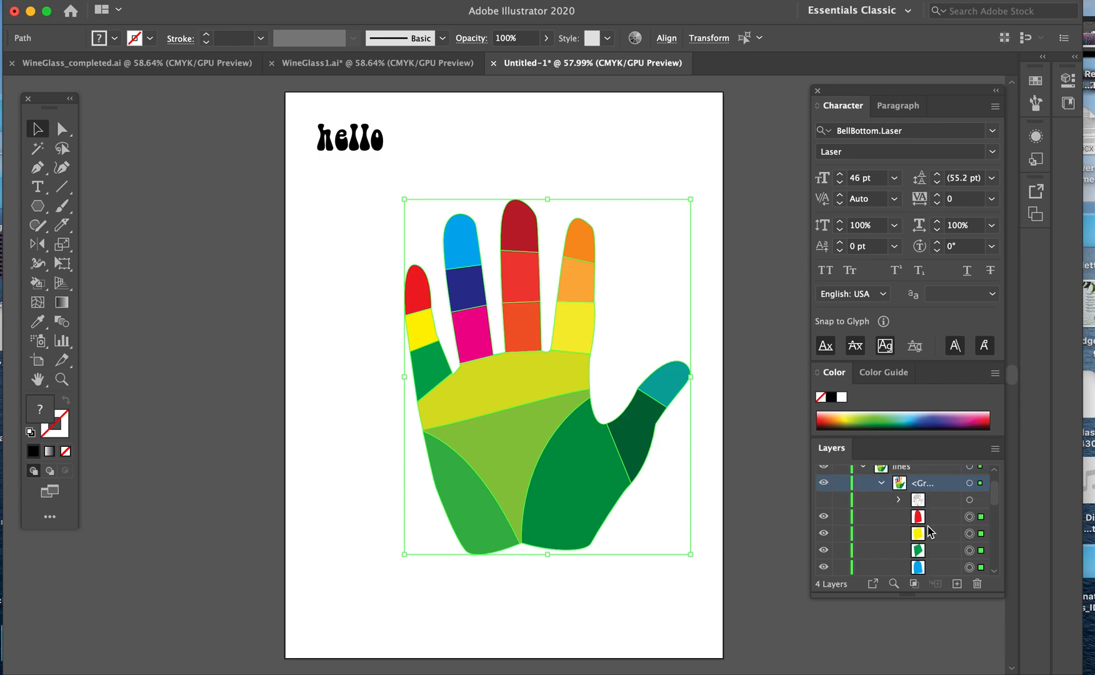
left_click(371, 385)
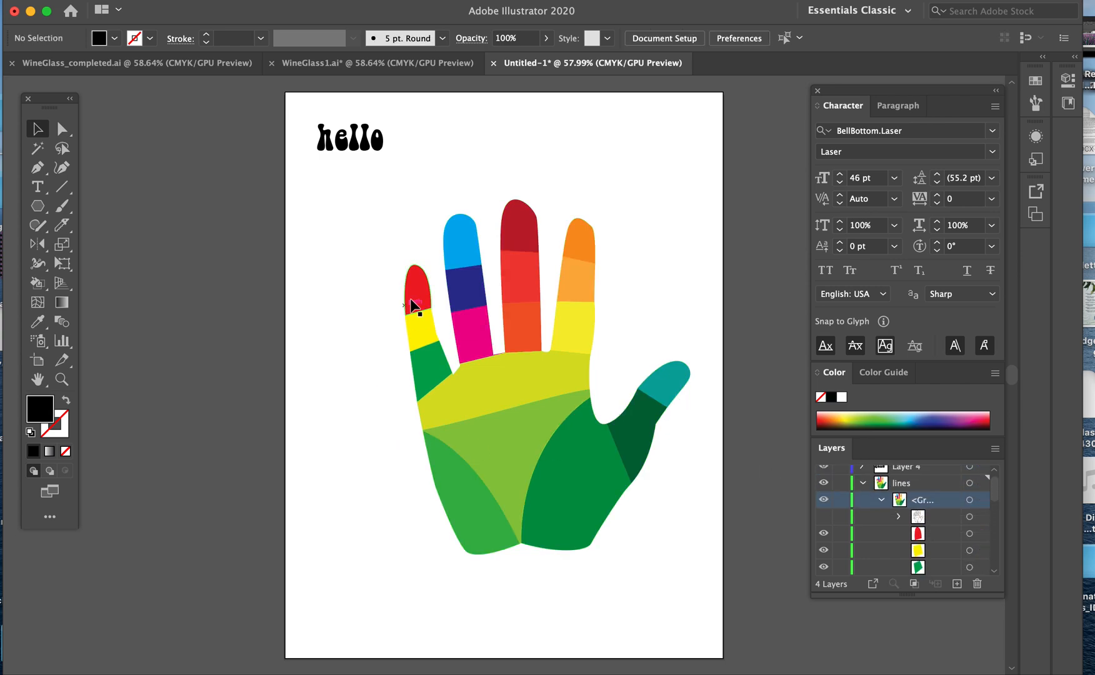
Step: Ungroup the outer hand group on the lines layer and reposition the whole hand below the "hello" text
left_click_drag(416, 292, 370, 262)
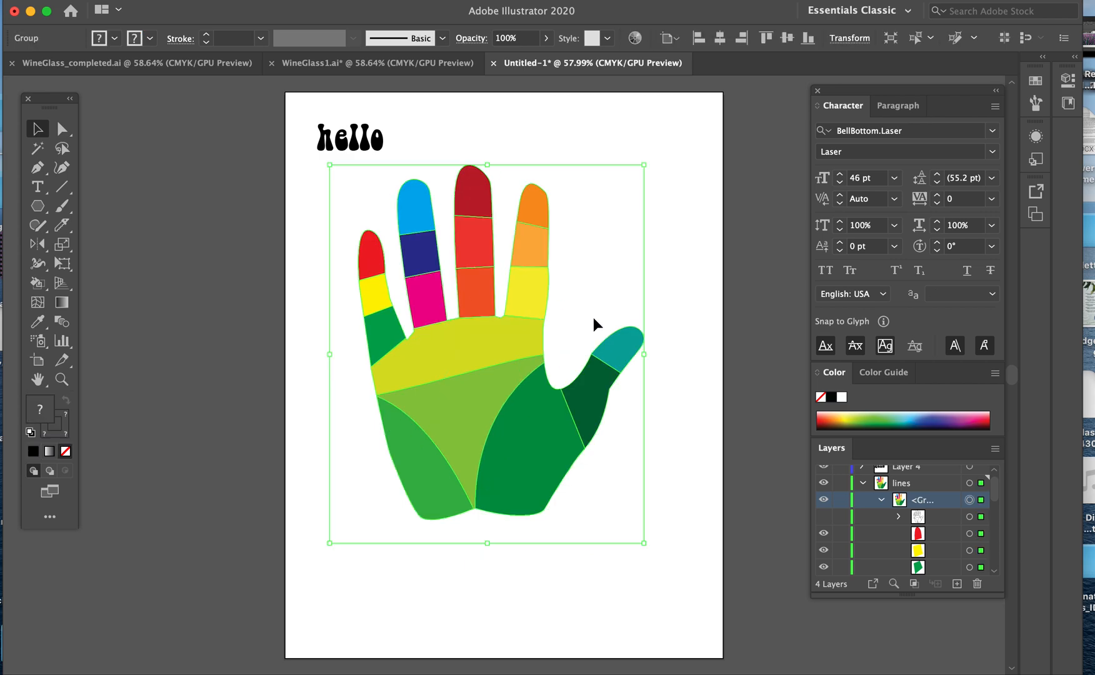
left_click(926, 506)
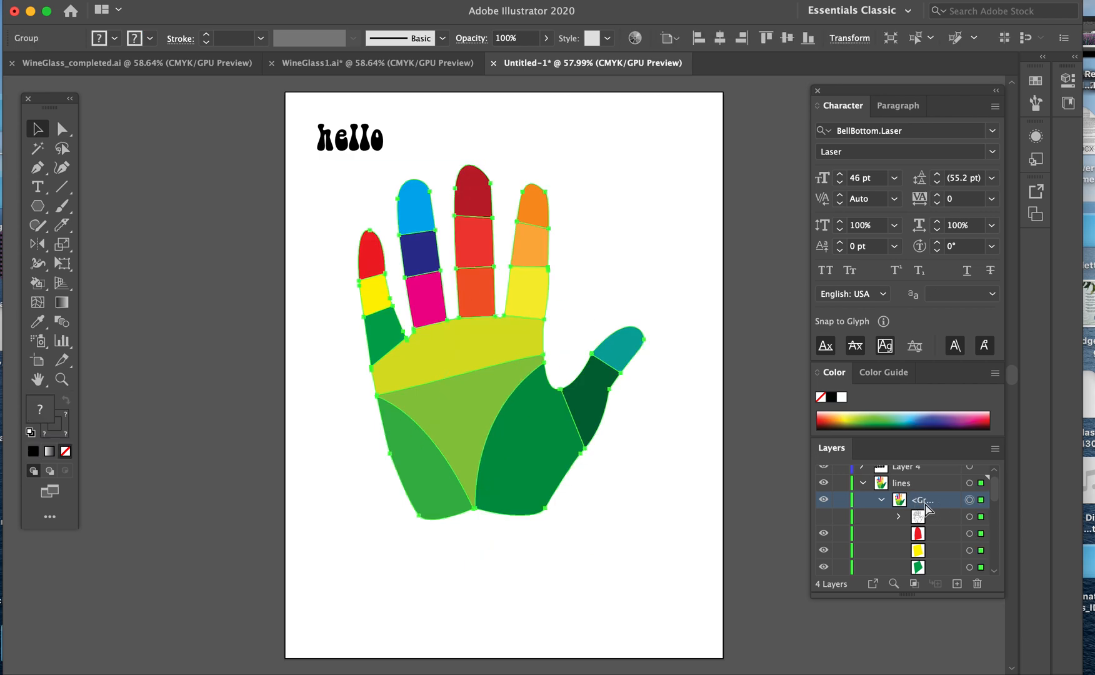
key("shift+super+g")
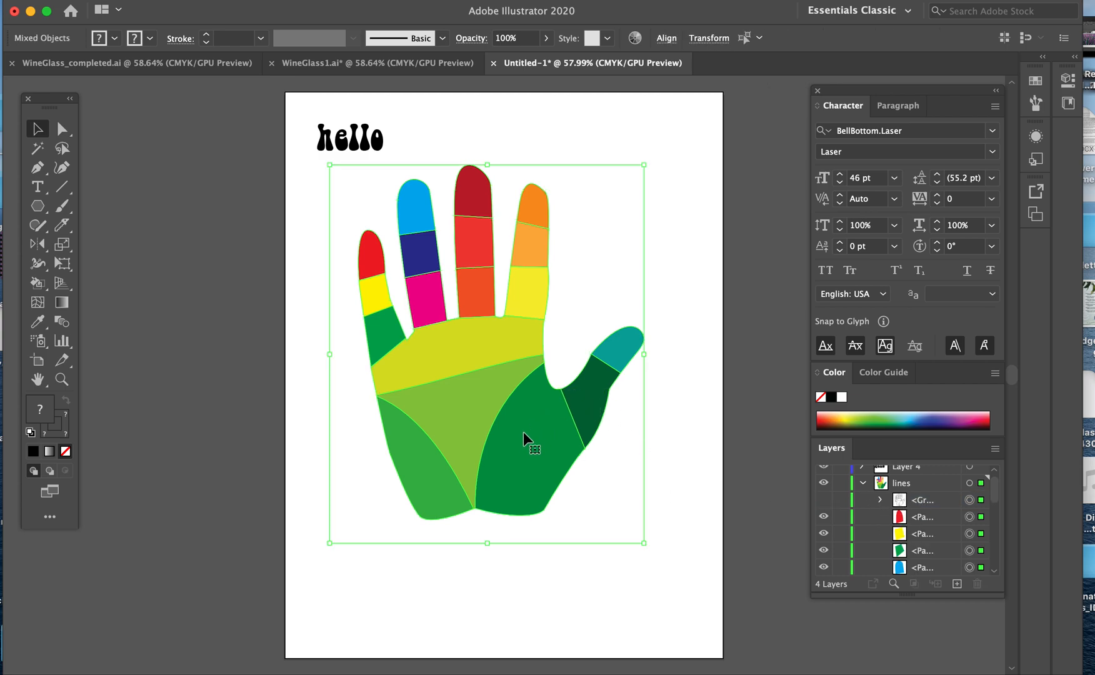
left_click_drag(521, 439, 539, 460)
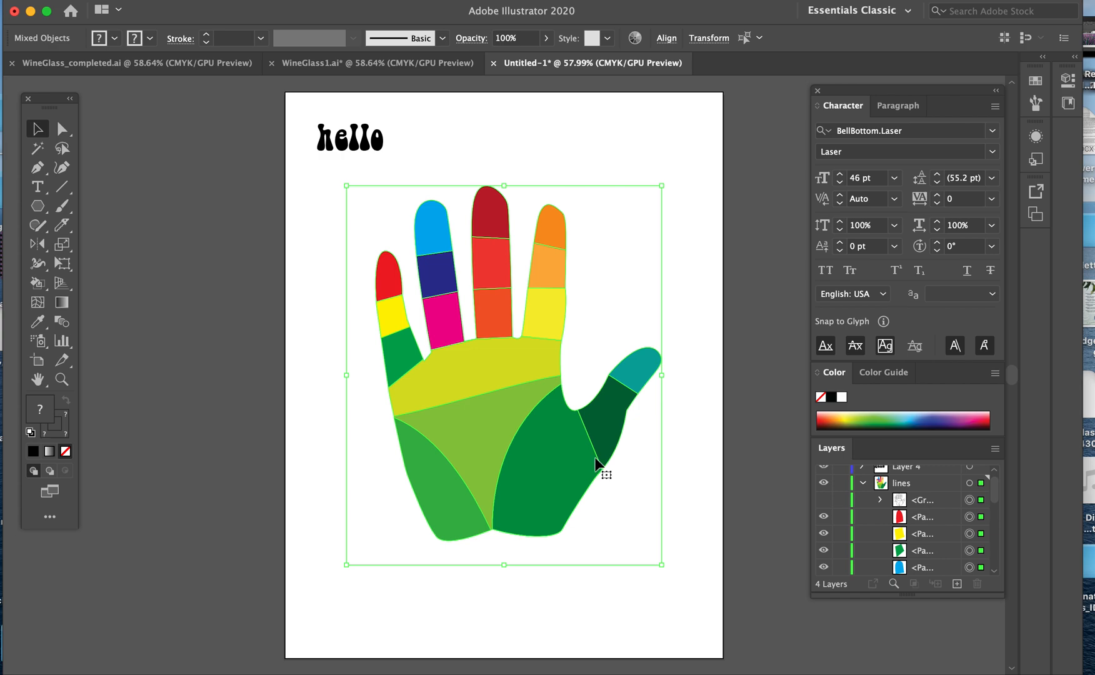
left_click(685, 441)
Step: Check that the thumb's tip and lower section select separately, and compare the hand with the line group shown and hidden
left_click(641, 377)
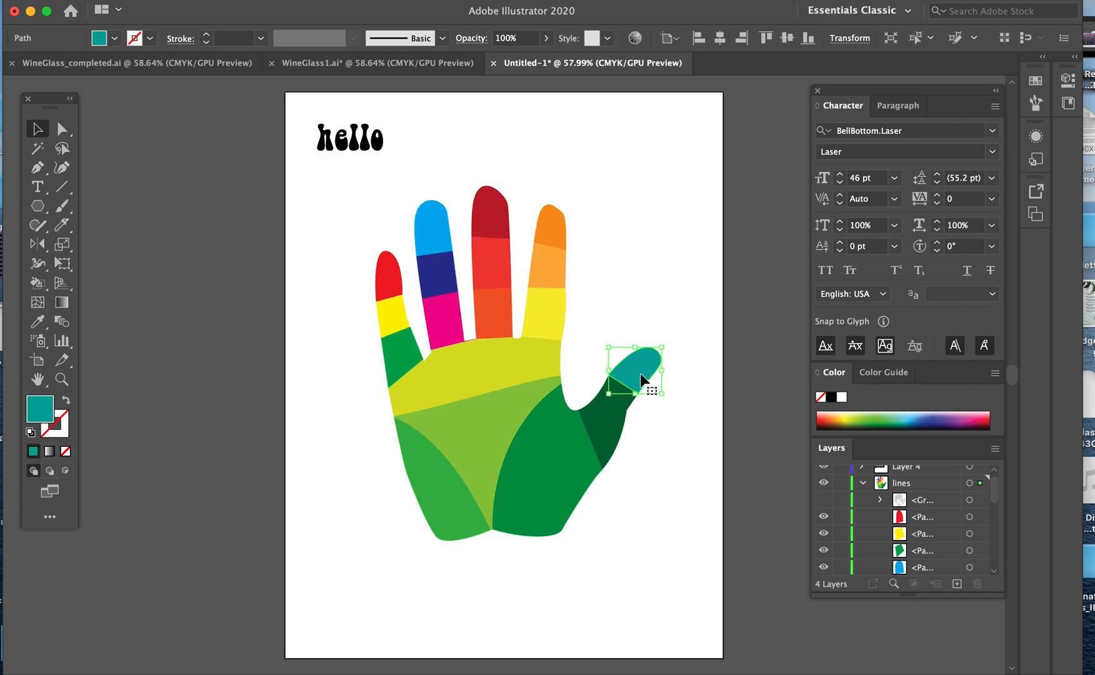
left_click(624, 419)
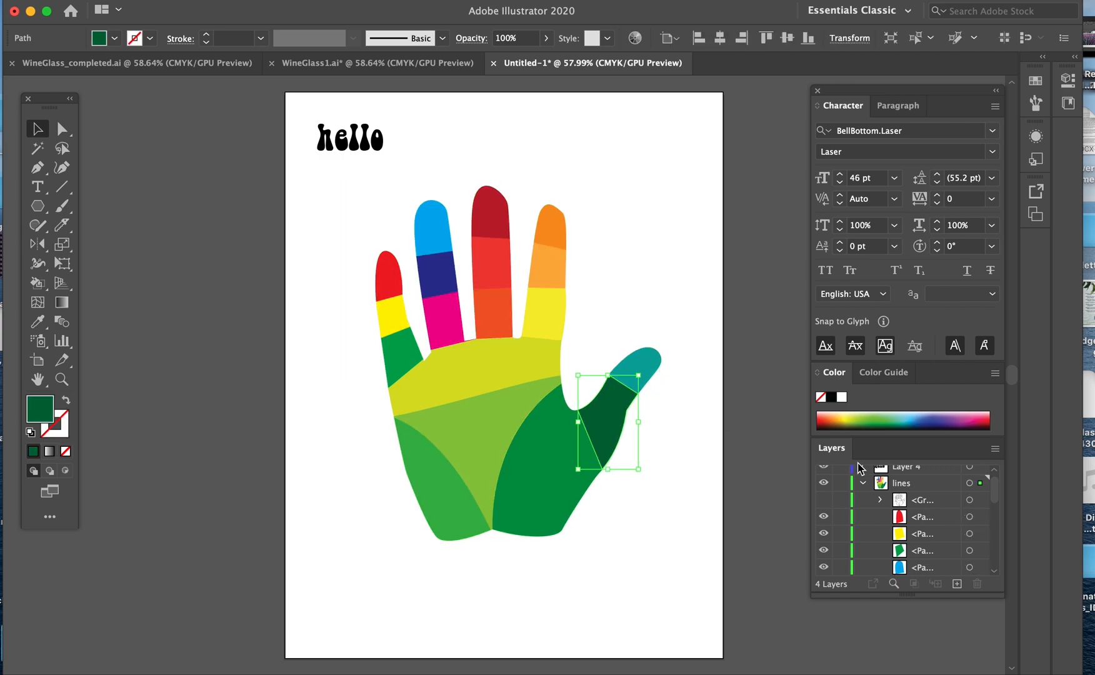
left_click(925, 504)
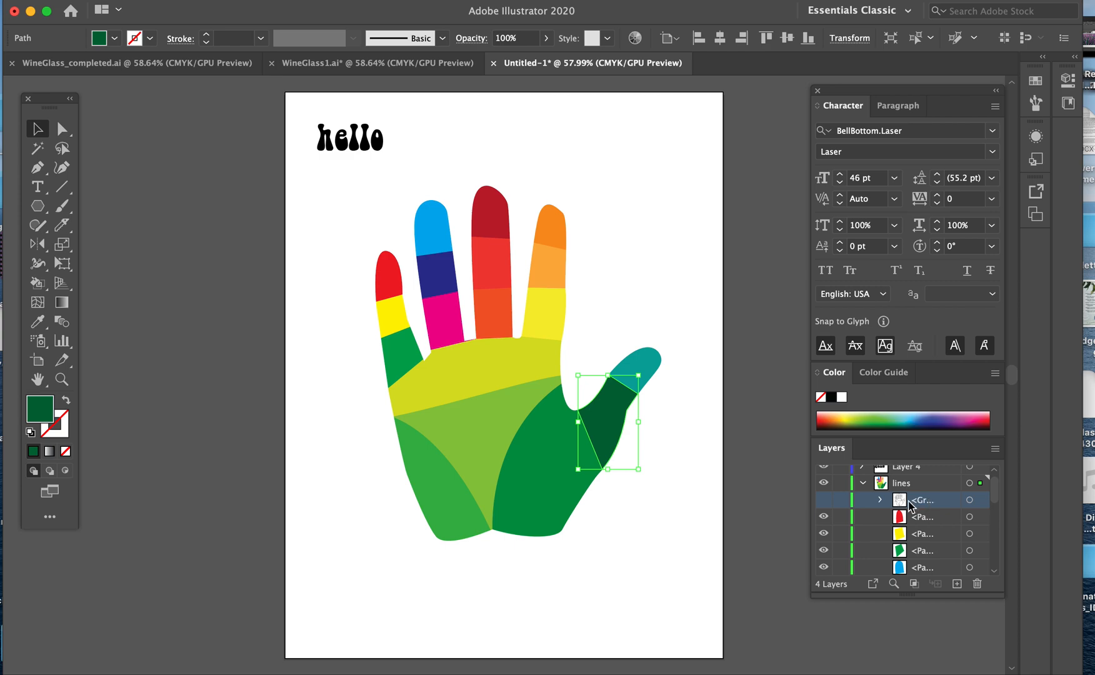
left_click(823, 500)
left_click(823, 500)
left_click(823, 500)
left_click(824, 501)
scroll(922, 557, "down", 3)
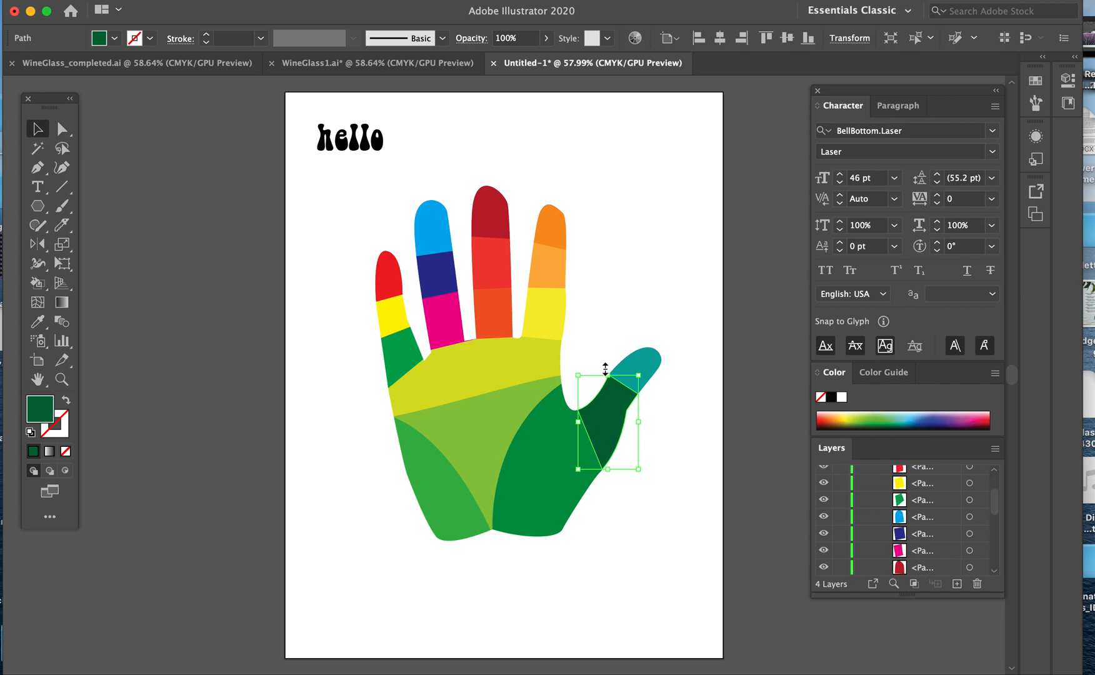
Step: Try swapping fill and stroke on the thumb's tip and lower section, and undo both swaps
left_click(590, 324)
left_click(639, 374)
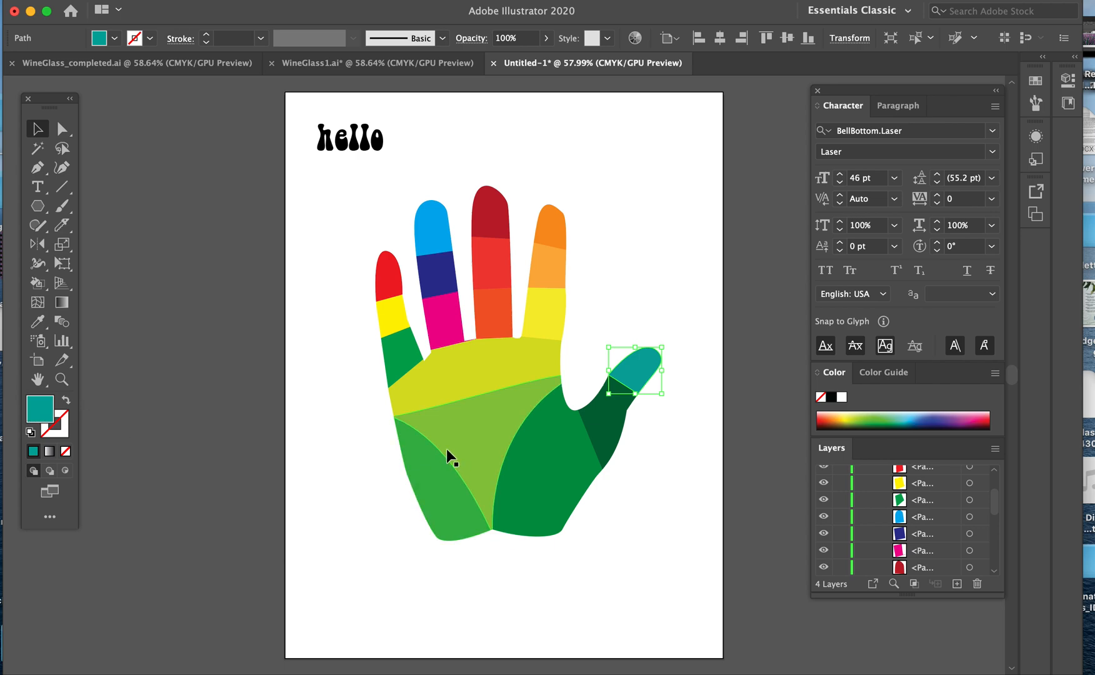
left_click(65, 400)
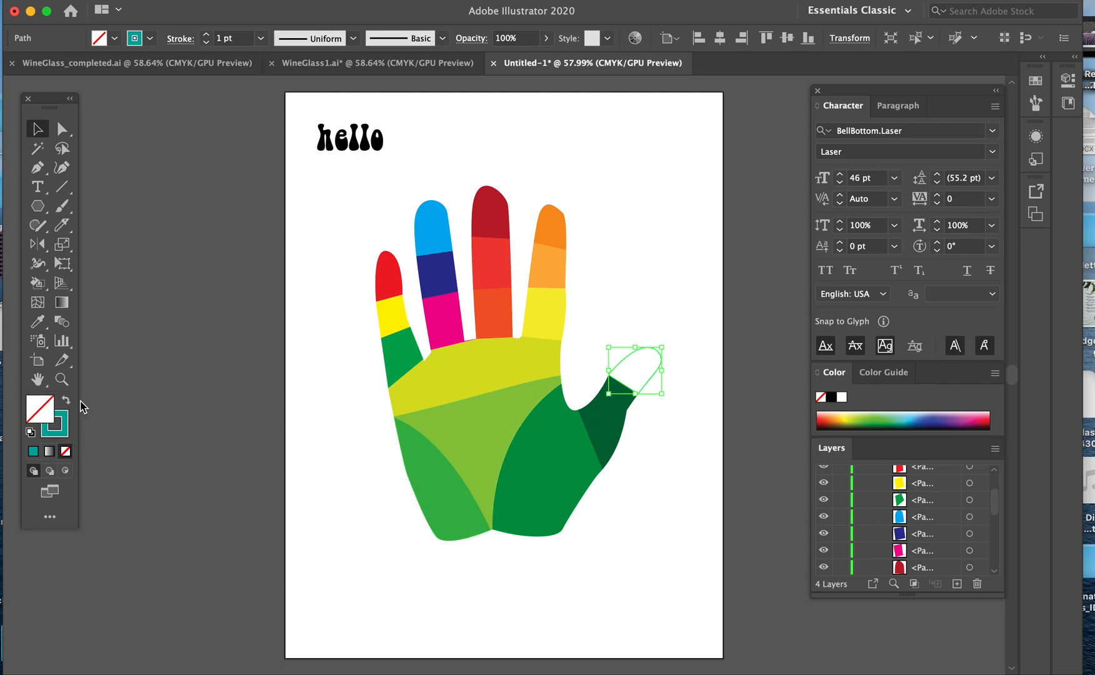
left_click(603, 421)
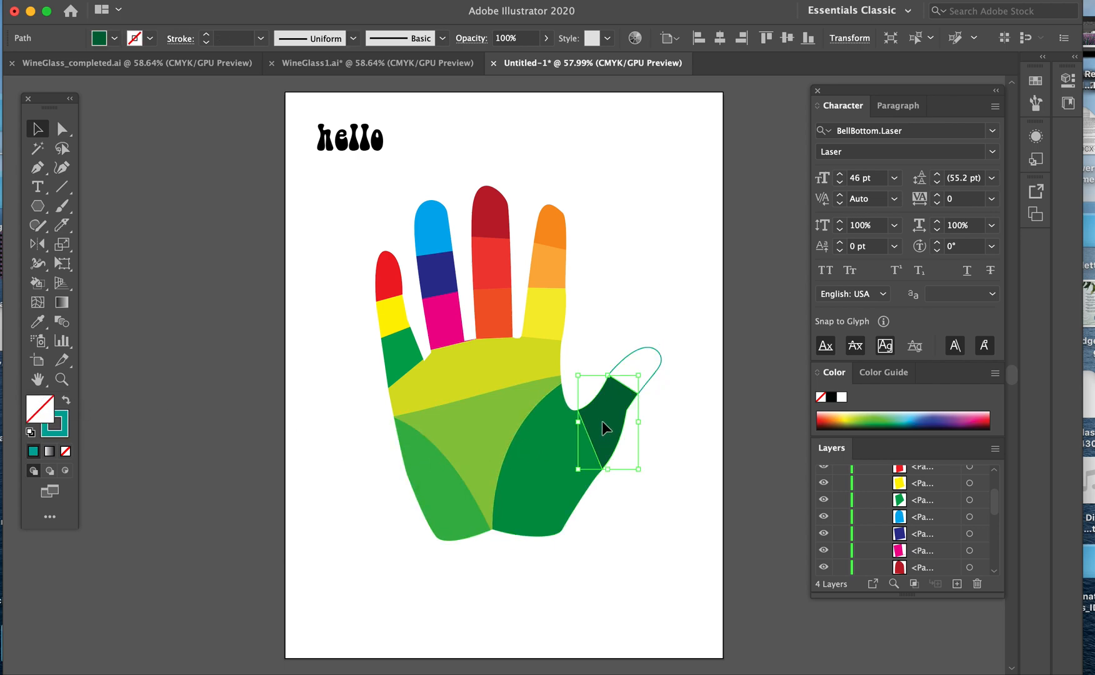
left_click(65, 401)
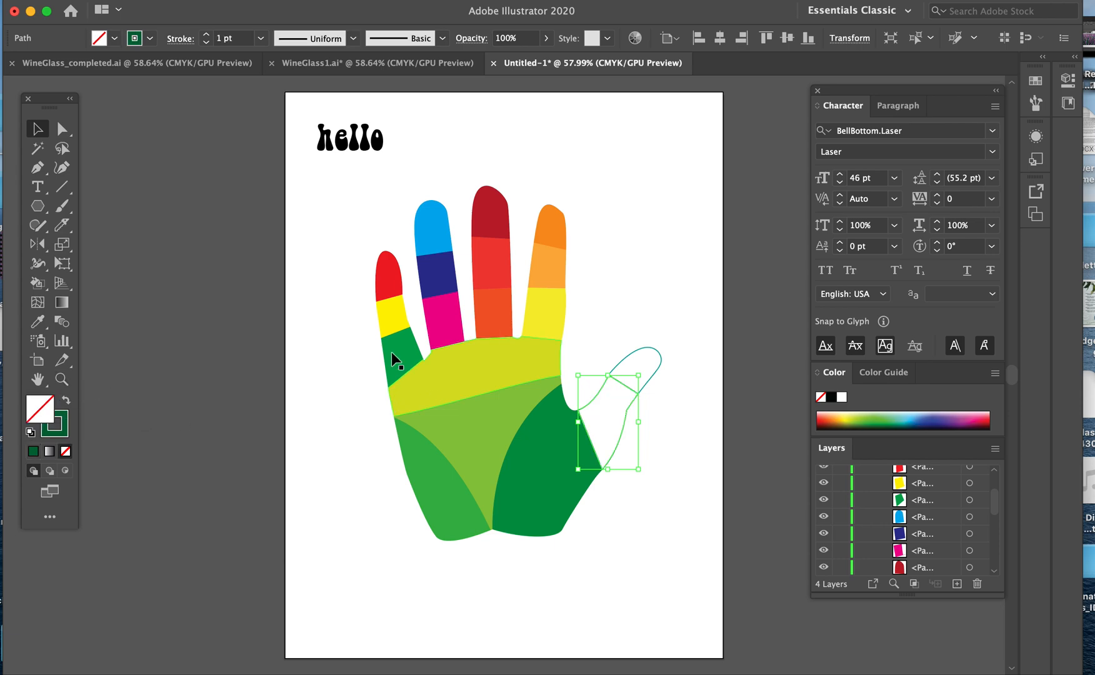
key("super+z")
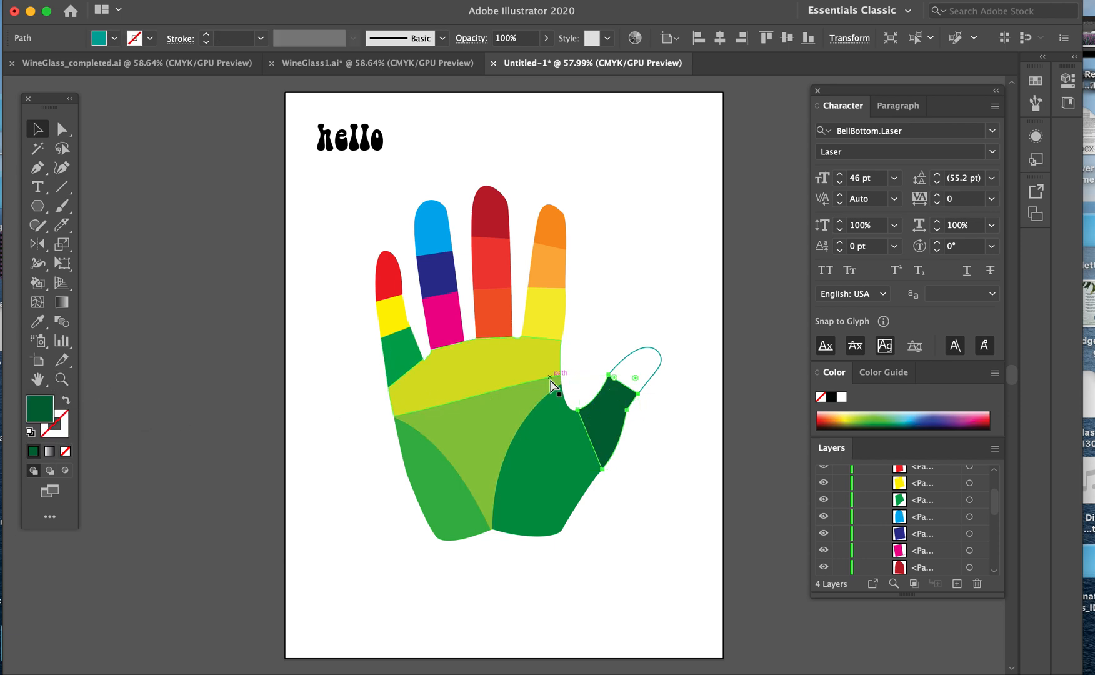
key("super+z")
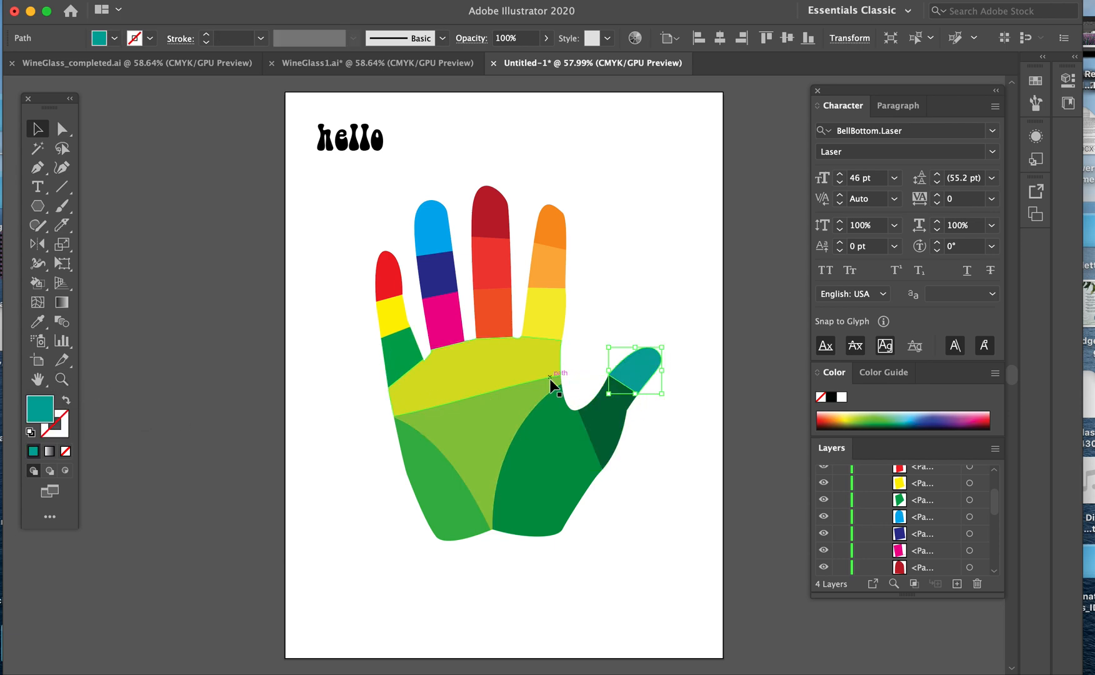
left_click(469, 364)
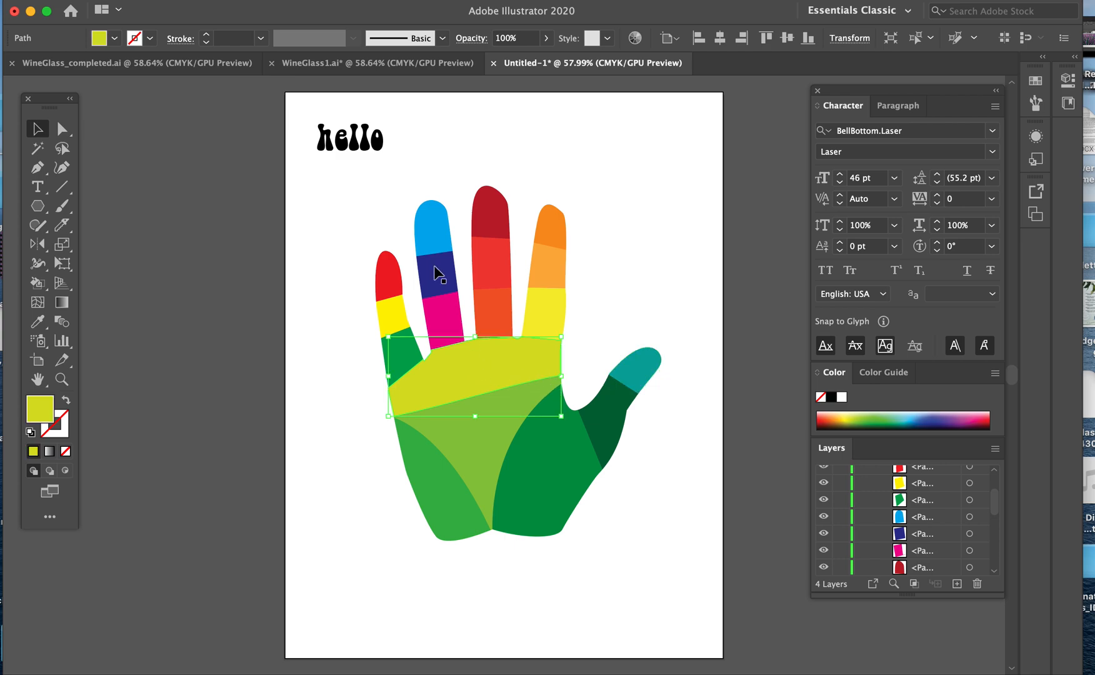
left_click(350, 178)
left_click(342, 148)
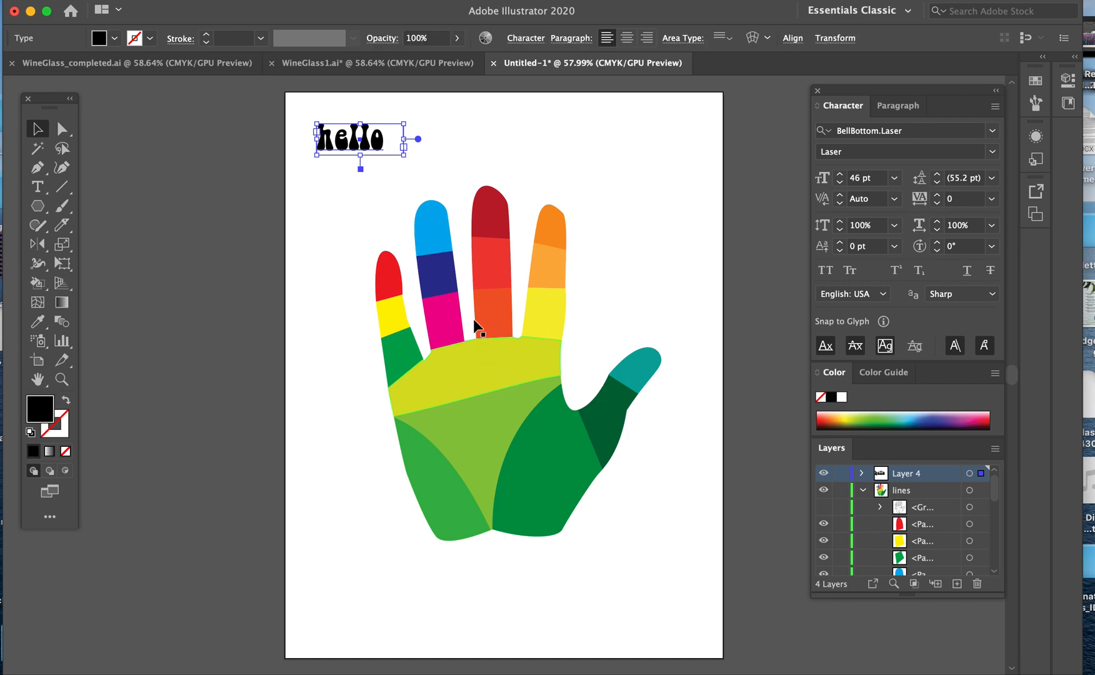
left_click(452, 371, "shift")
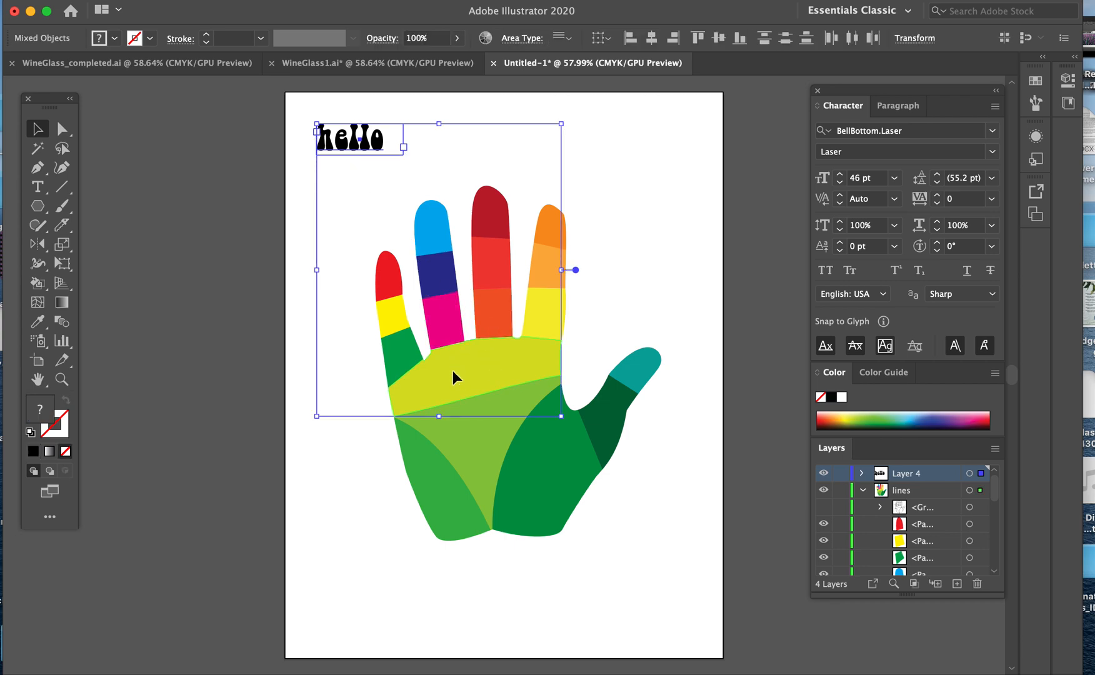
left_click(578, 336)
Step: Try to envelope-distort the "hello" text into the palm's yellow-green upper section using Make with Top Object
left_click(525, 362)
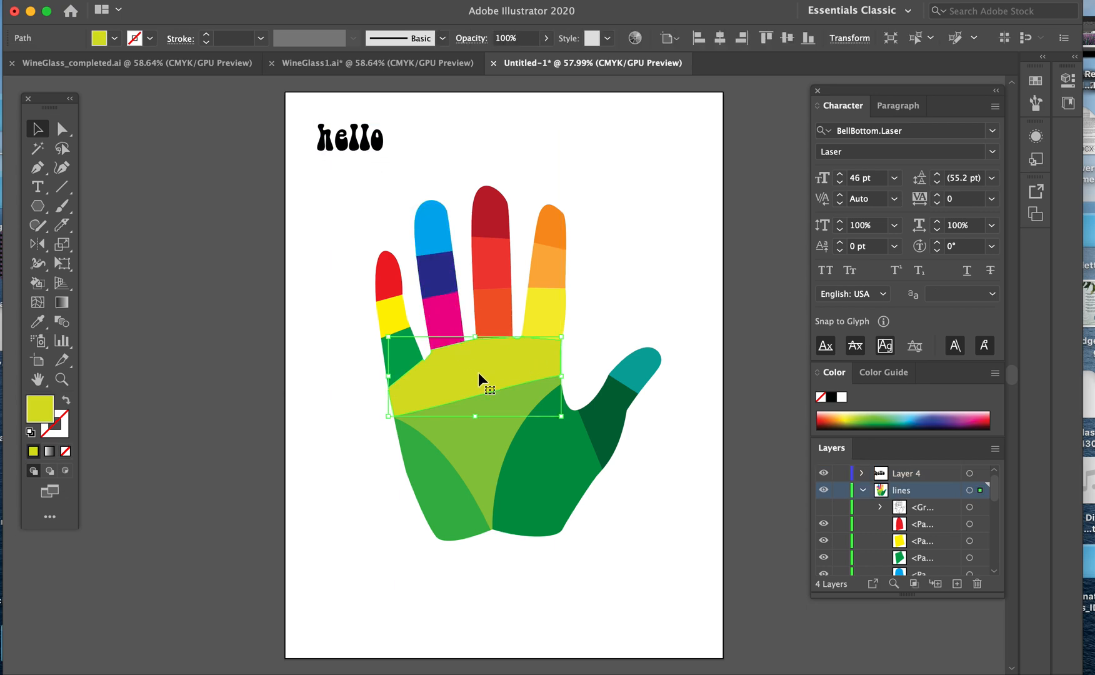
left_click(371, 141, "shift")
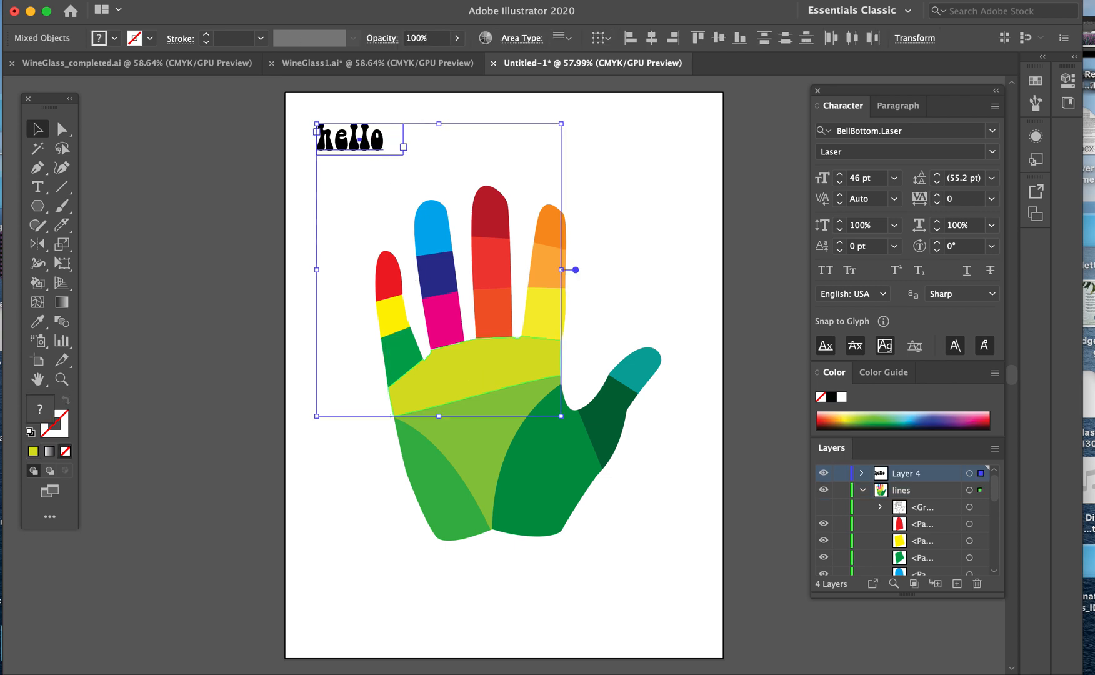
left_click(166, 0)
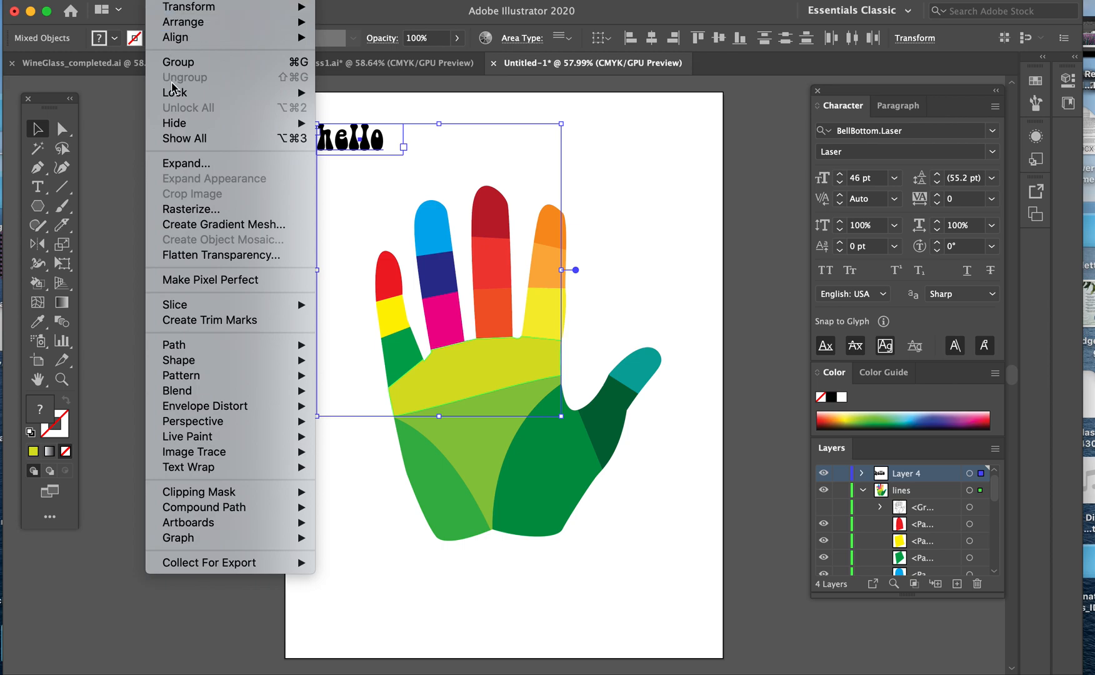
mouse_move(261, 416)
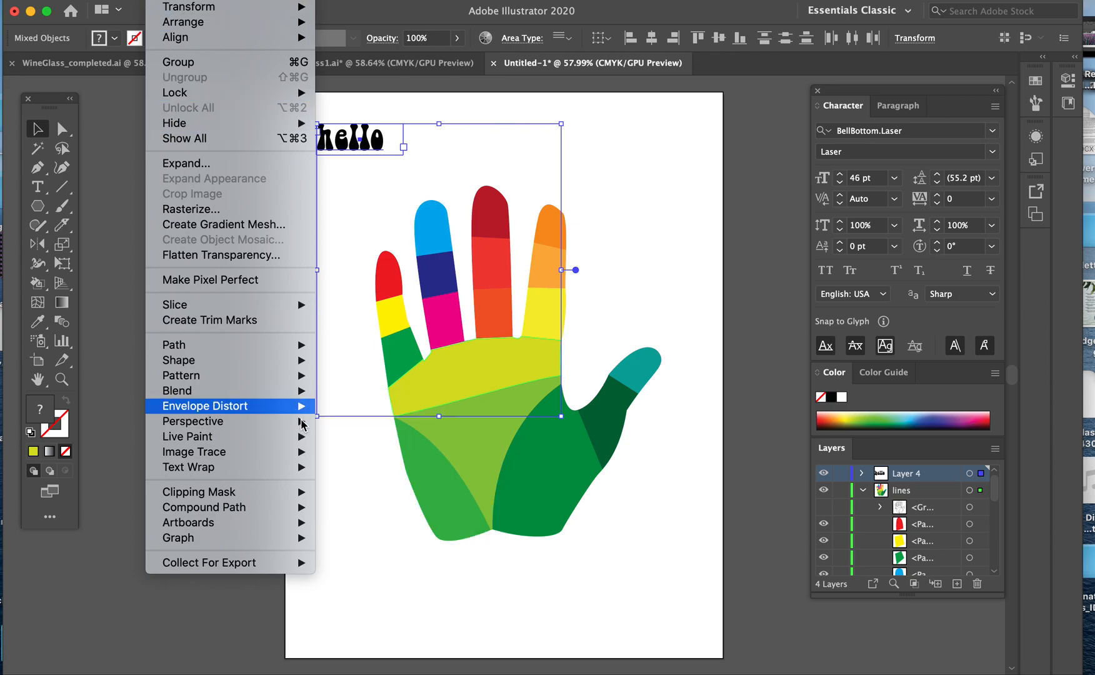
mouse_move(299, 408)
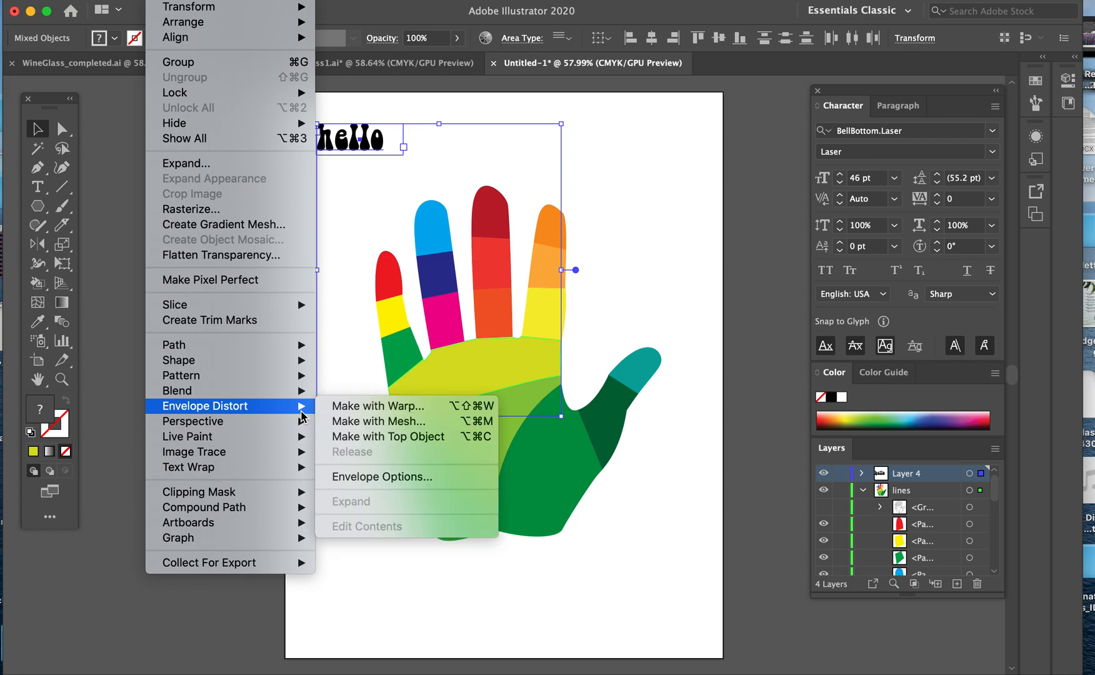
left_click(358, 437)
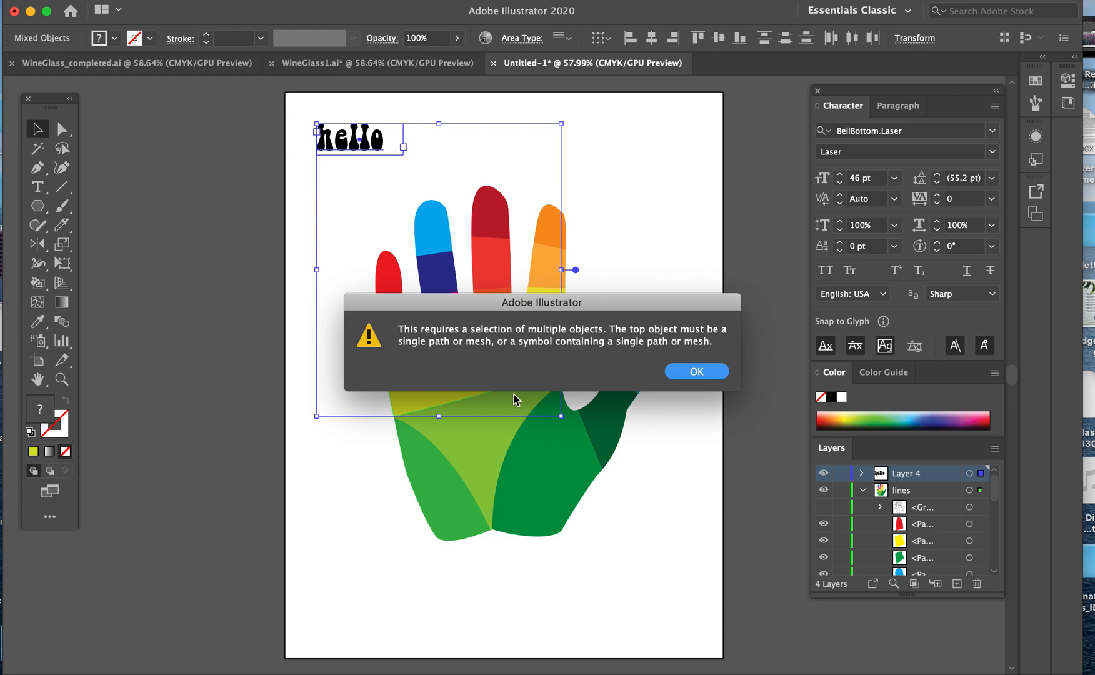
left_click(690, 370)
left_click(677, 469)
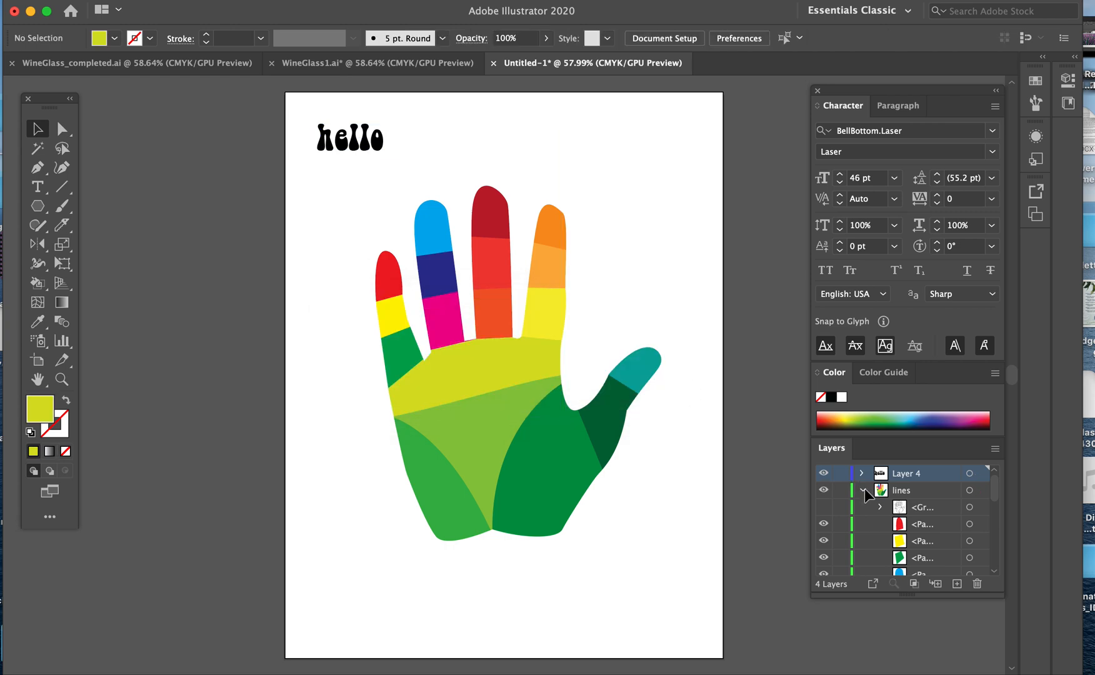
Step: Examine the lines layer's paths, locate the little finger's red tip, and check what Layer 4 holds and its stacking position
left_click(863, 490)
left_click(868, 494)
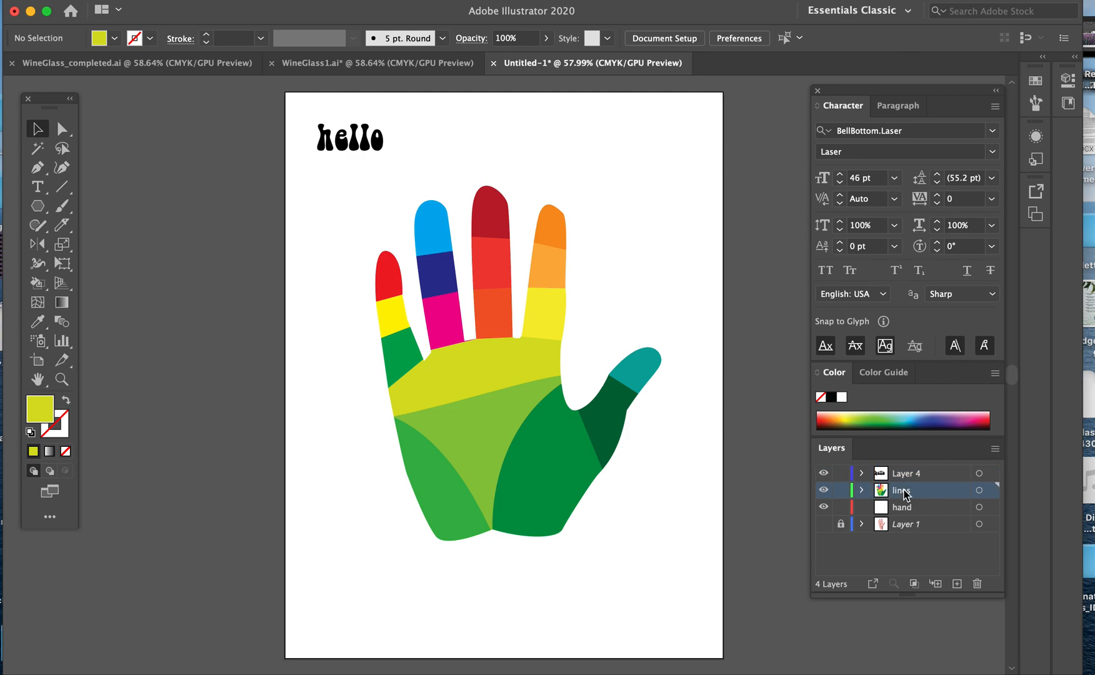
left_click(862, 492)
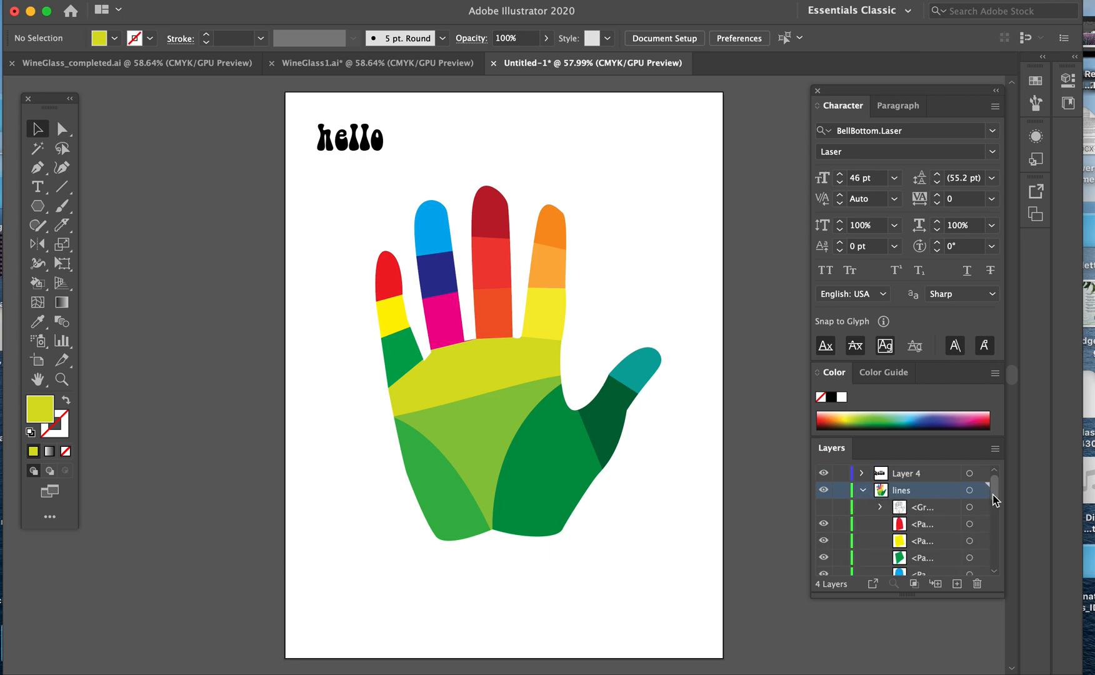
scroll(995, 500, "down", 1)
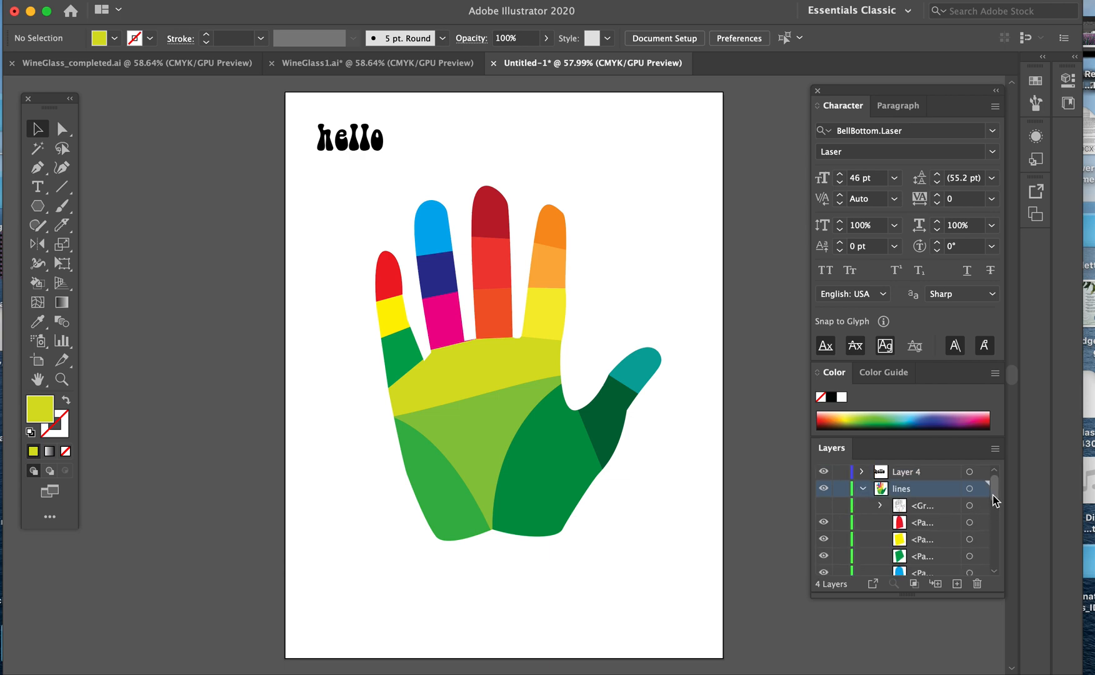
left_click(969, 522)
mouse_move(991, 489)
left_mouse_down()
mouse_move(1000, 554)
mouse_move(998, 469)
left_mouse_up()
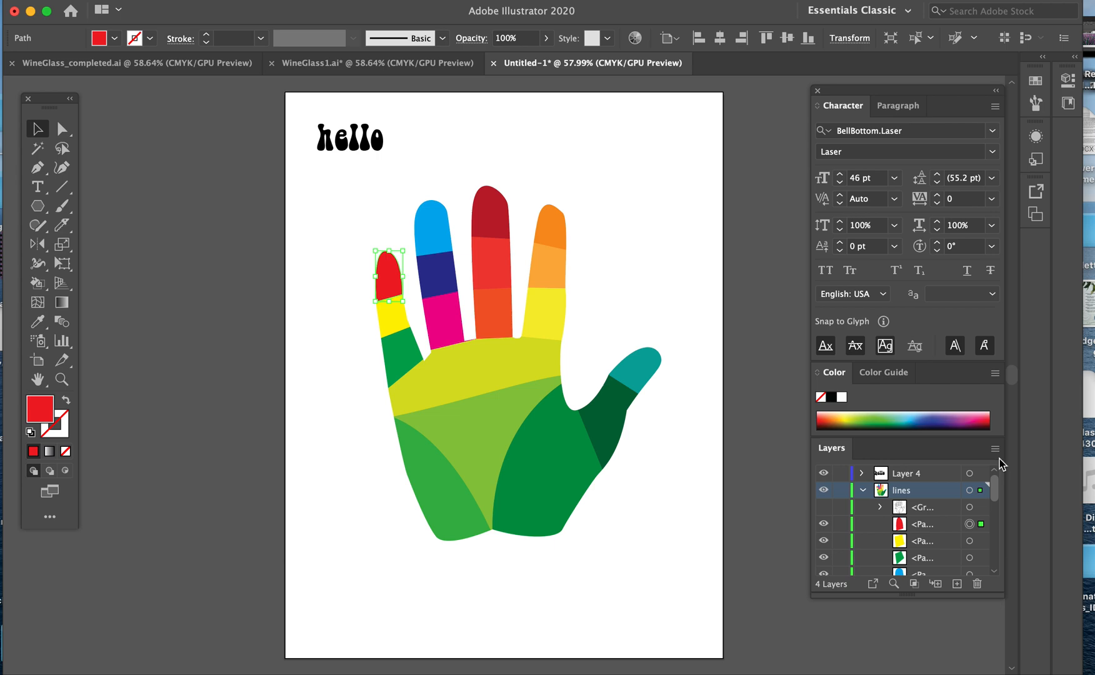
left_click(909, 478)
left_click(823, 473)
left_click(824, 473)
Step: Move Layer 4 below the lines layer and bring all of the lines layer's hand artwork to the front
left_click(864, 491)
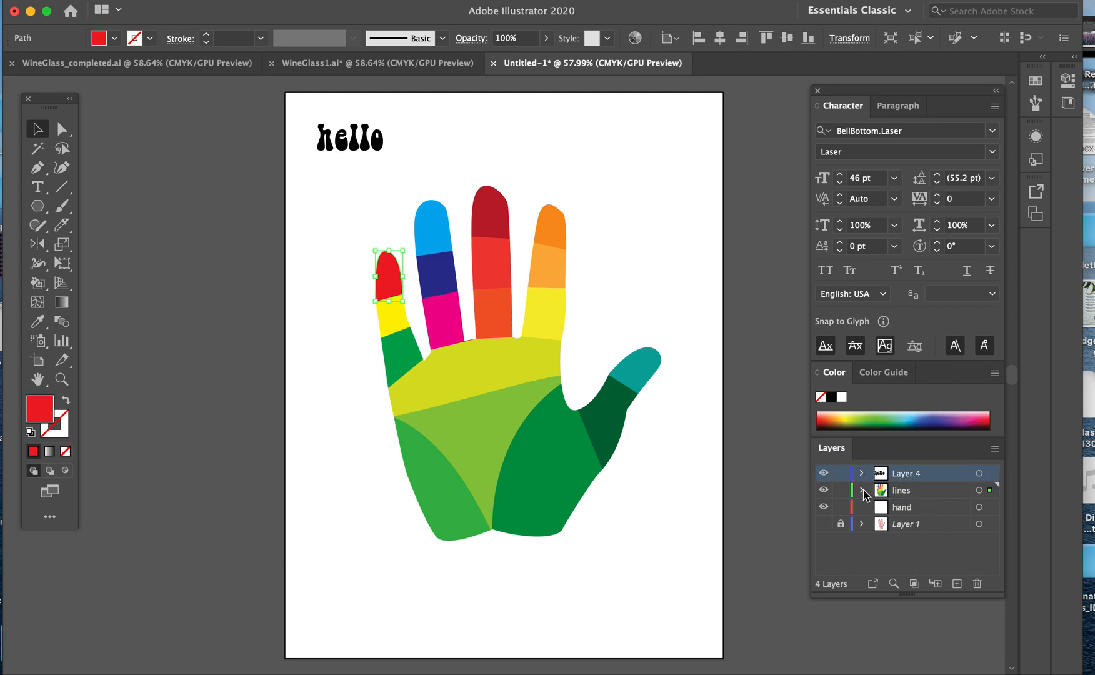
left_click_drag(906, 478, 914, 505)
left_click(979, 474)
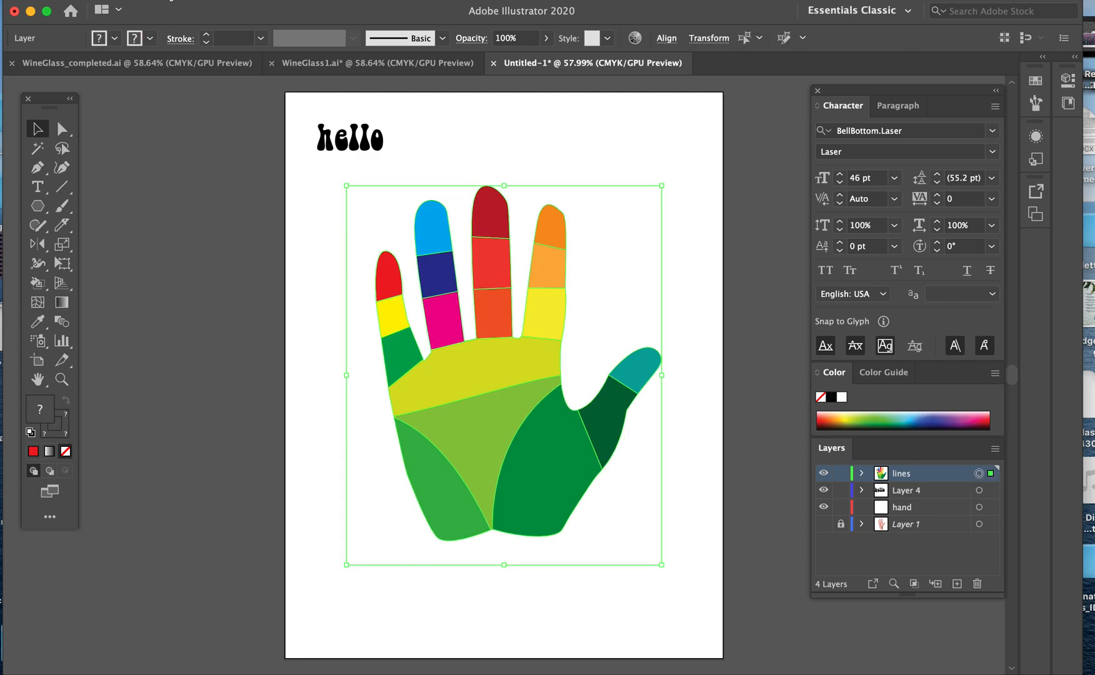
left_click(161, 1)
mouse_move(187, 22)
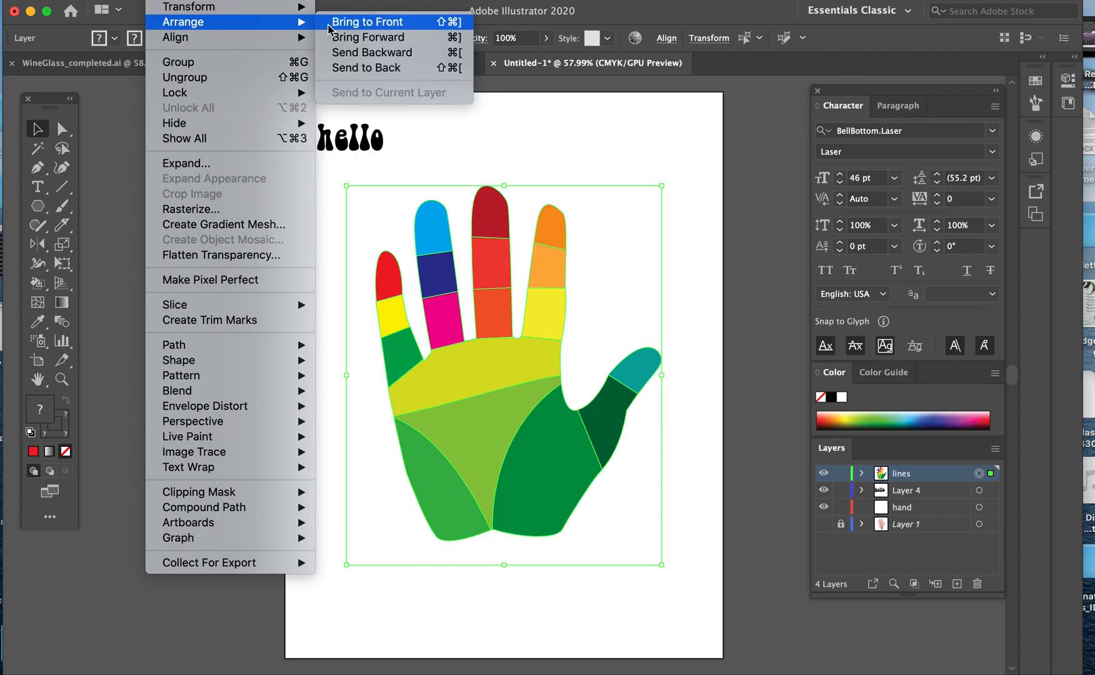
left_click(338, 25)
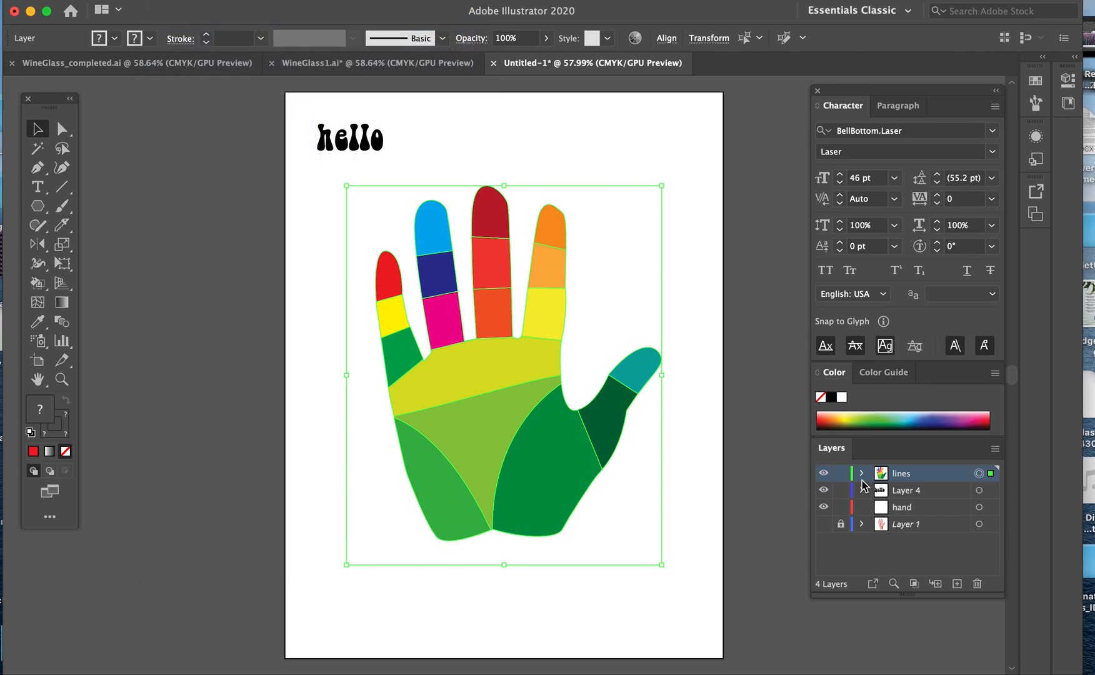
Step: Envelope-distort the "hello" text into the palm's yellow-green upper section with Make with Top Object, and deselect it
left_click(479, 147)
left_click(499, 359)
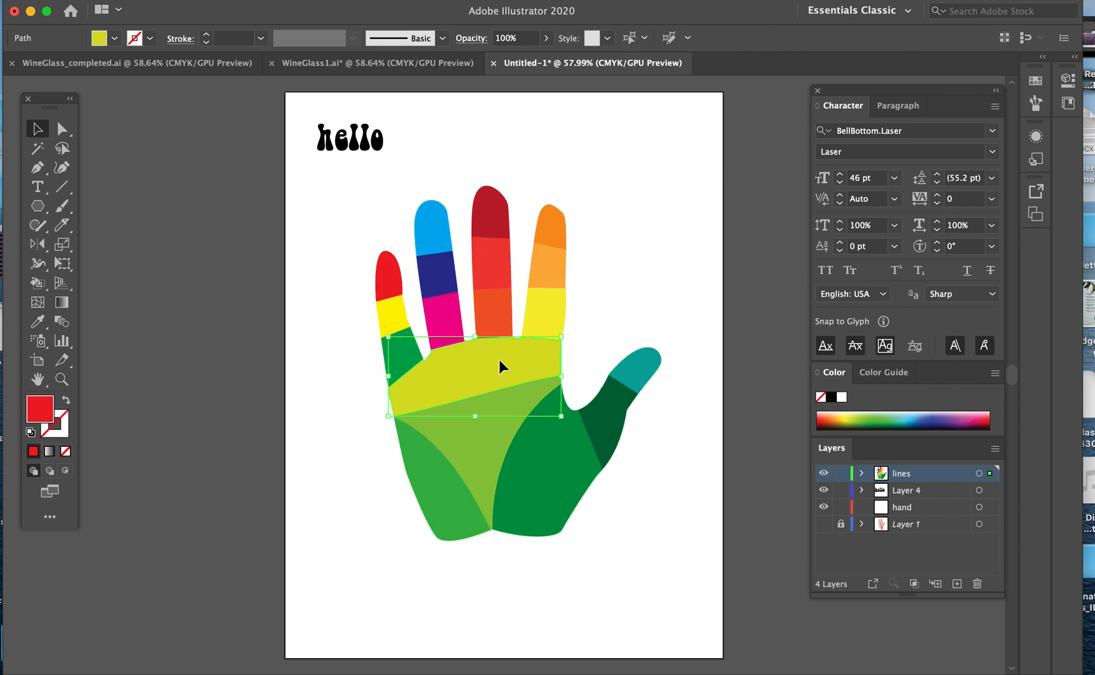
left_click(374, 144, "shift")
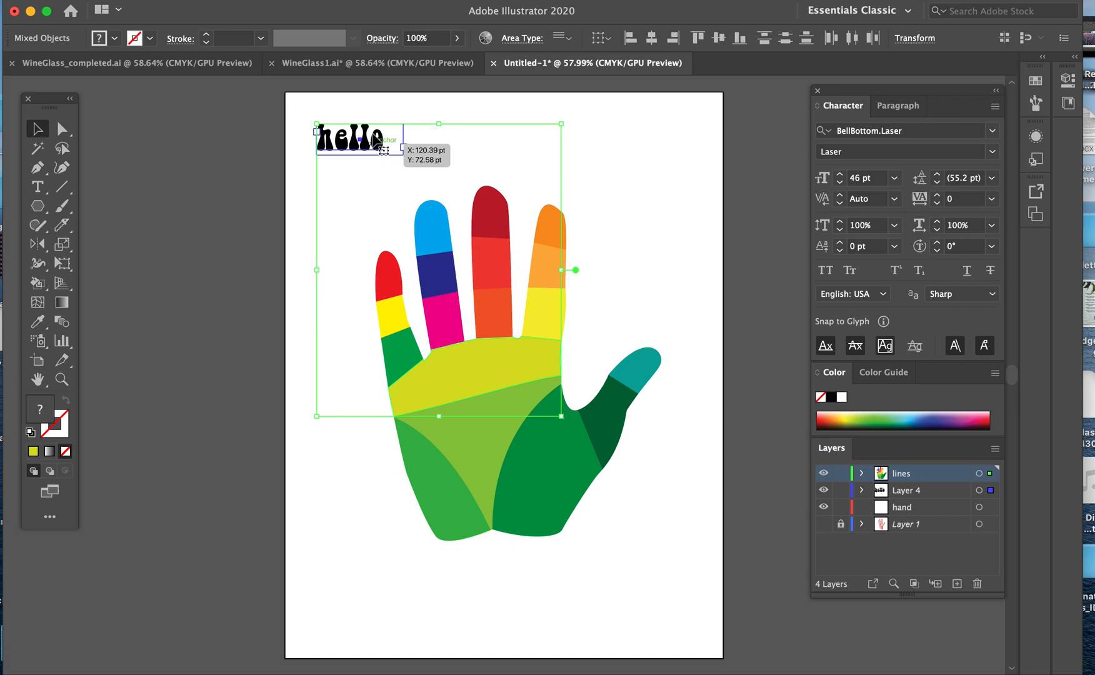
left_click(169, 2)
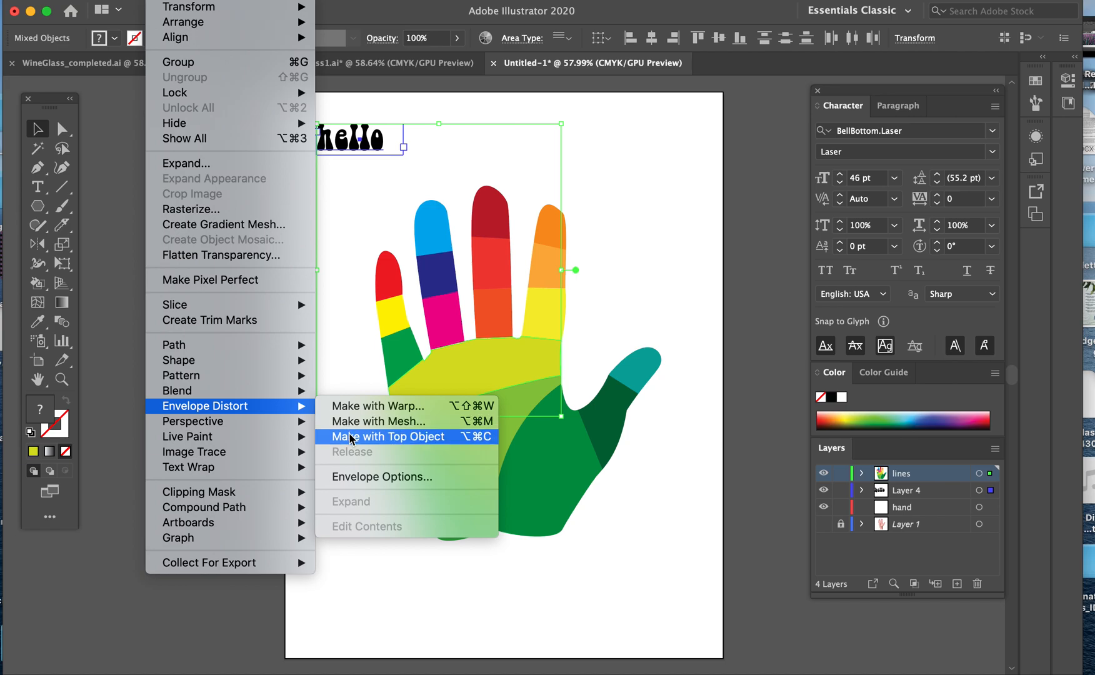
left_click(351, 438)
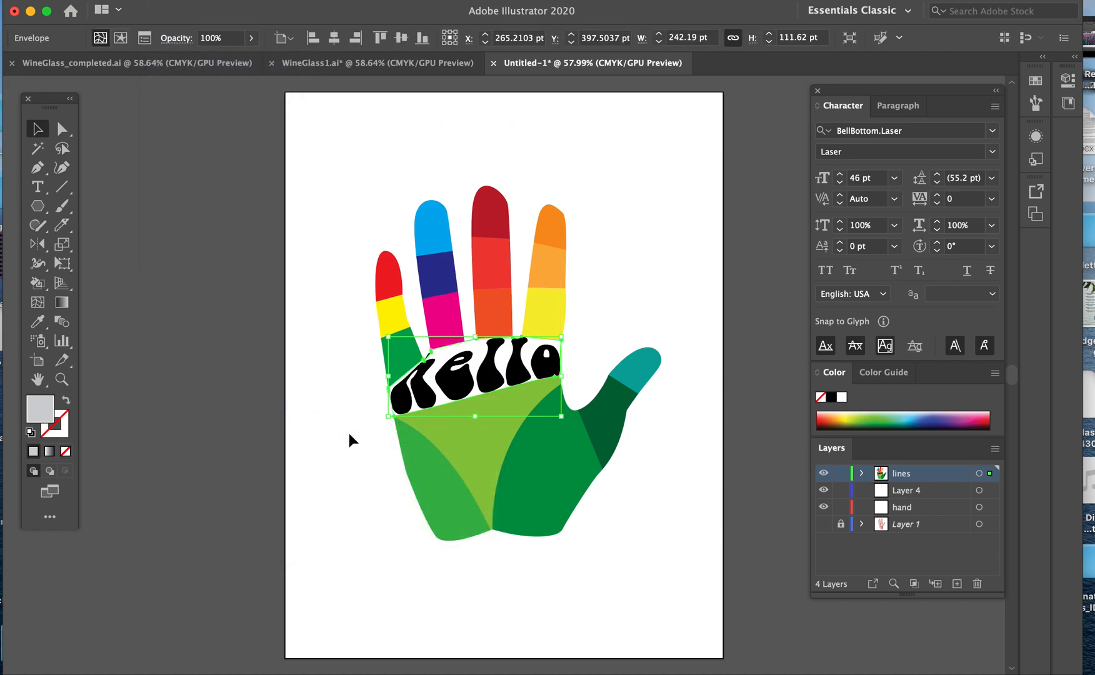
left_click(324, 279)
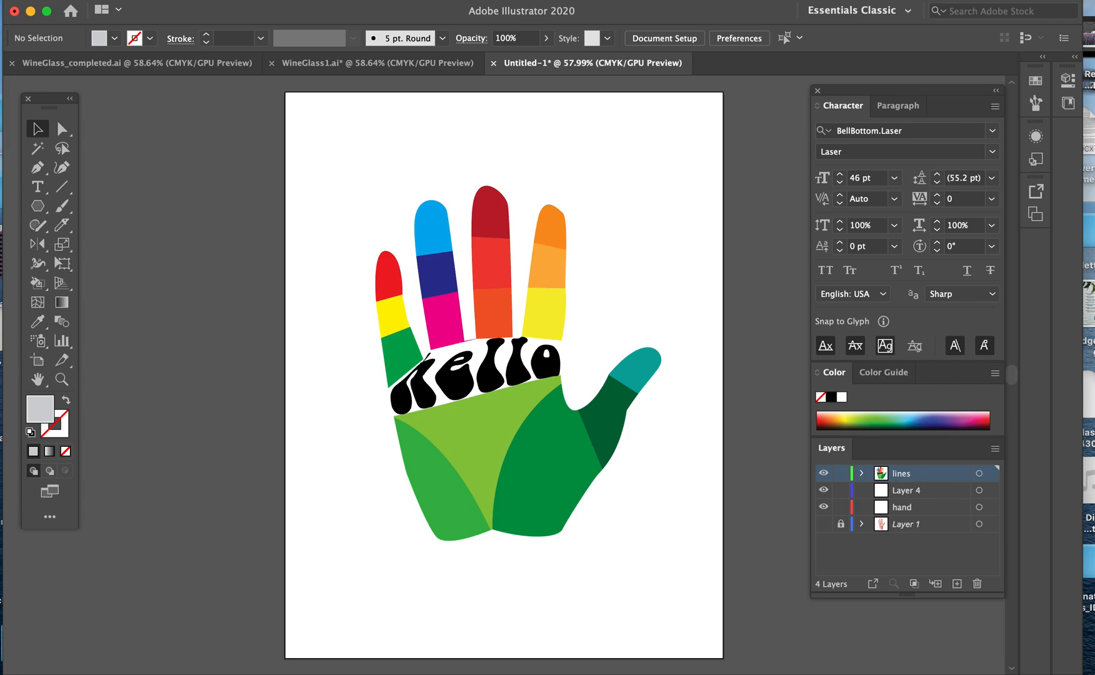
left_click(165, 0)
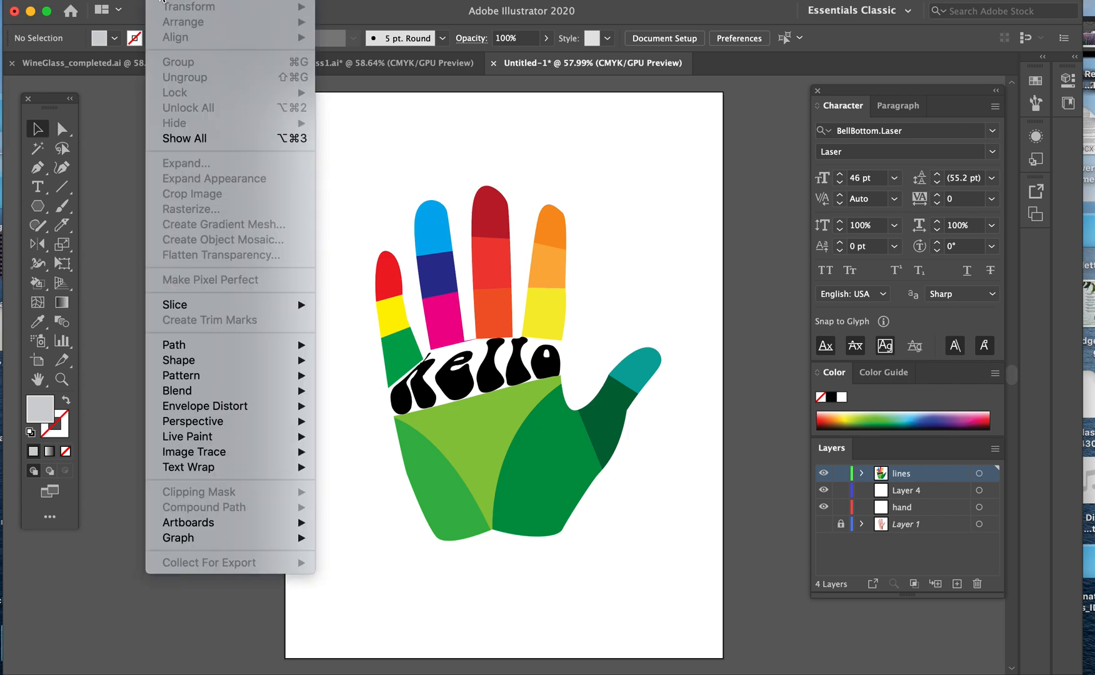
left_click(364, 158)
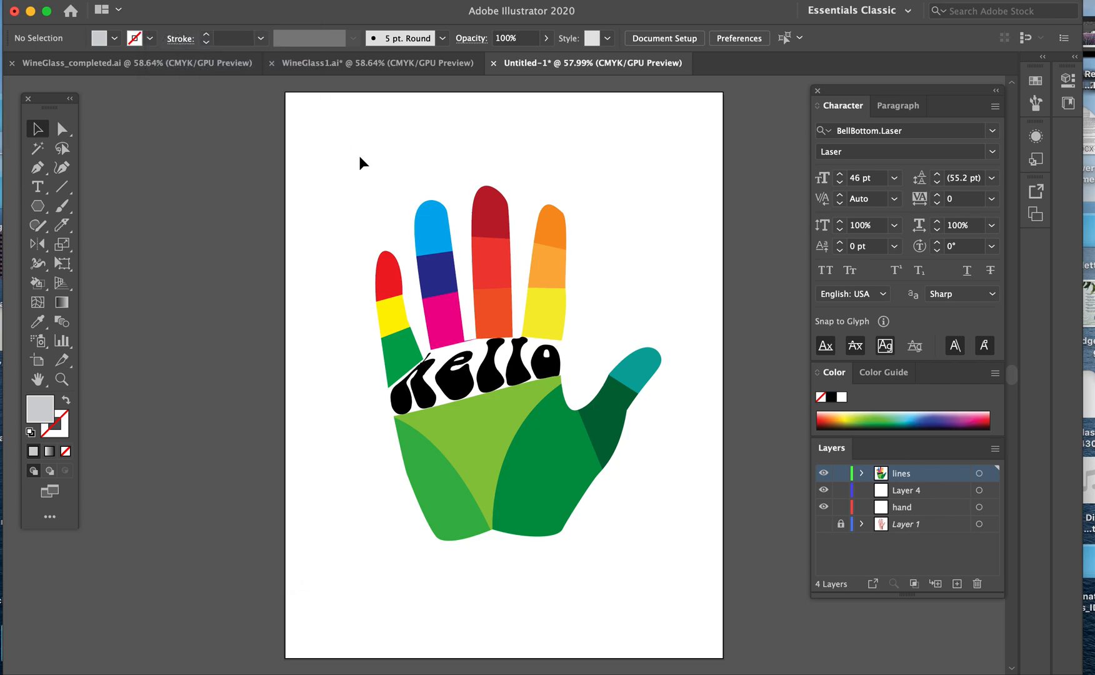
Step: Create an area text box above the hand on the lines layer containing the word "World"
left_click(37, 186)
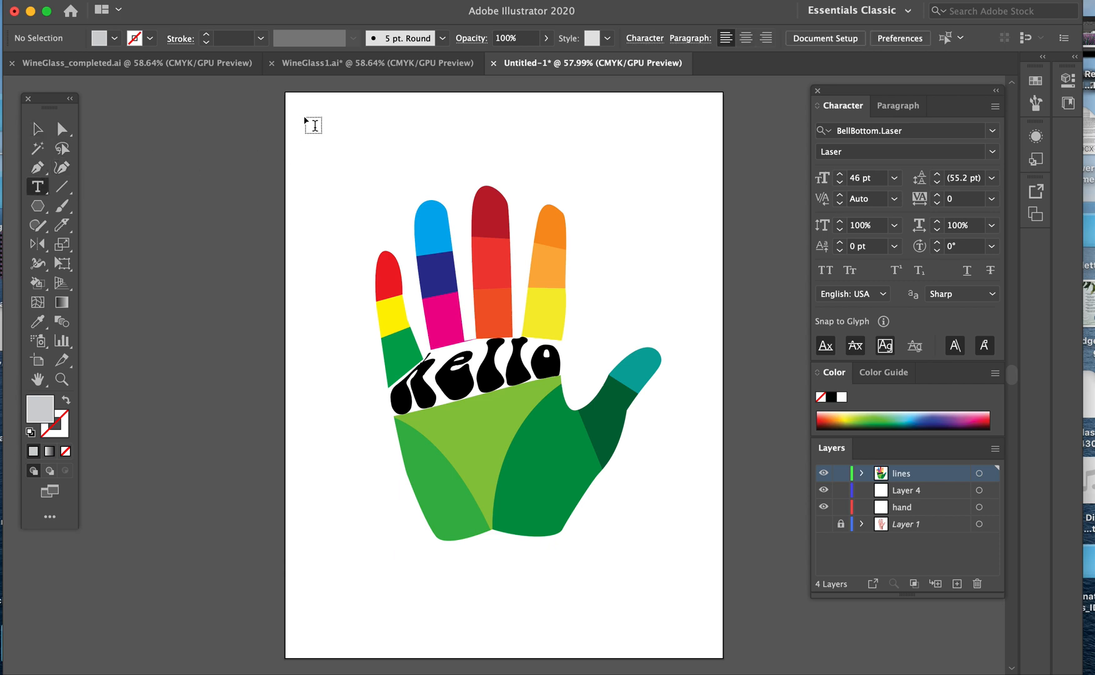
left_click_drag(305, 116, 446, 155)
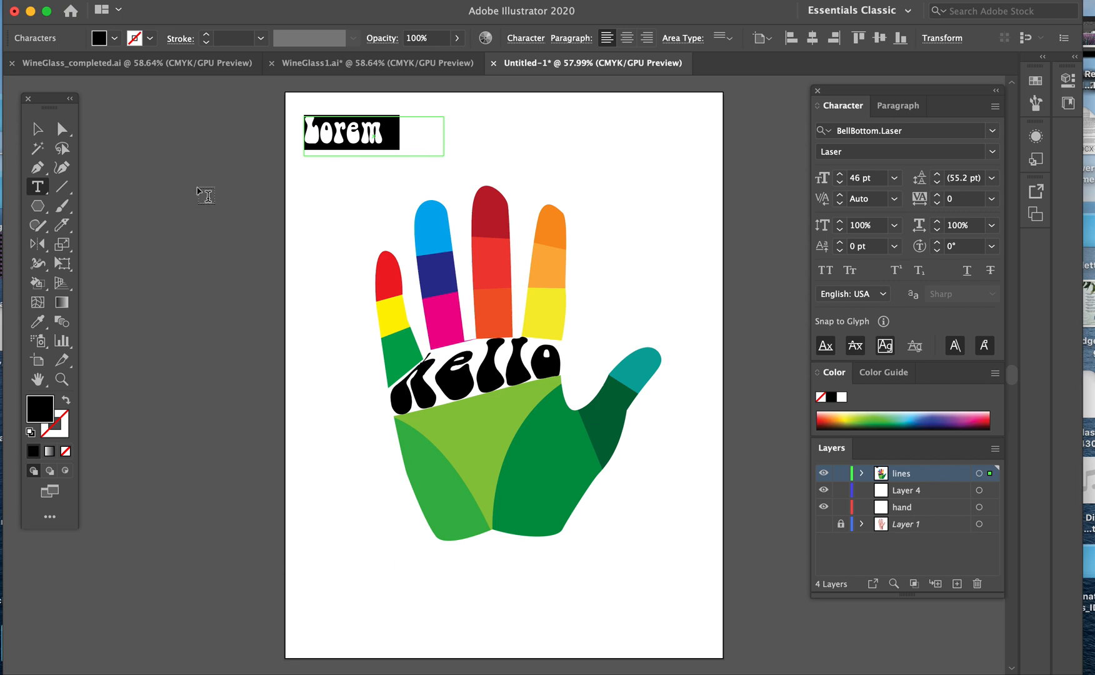
type("Worl")
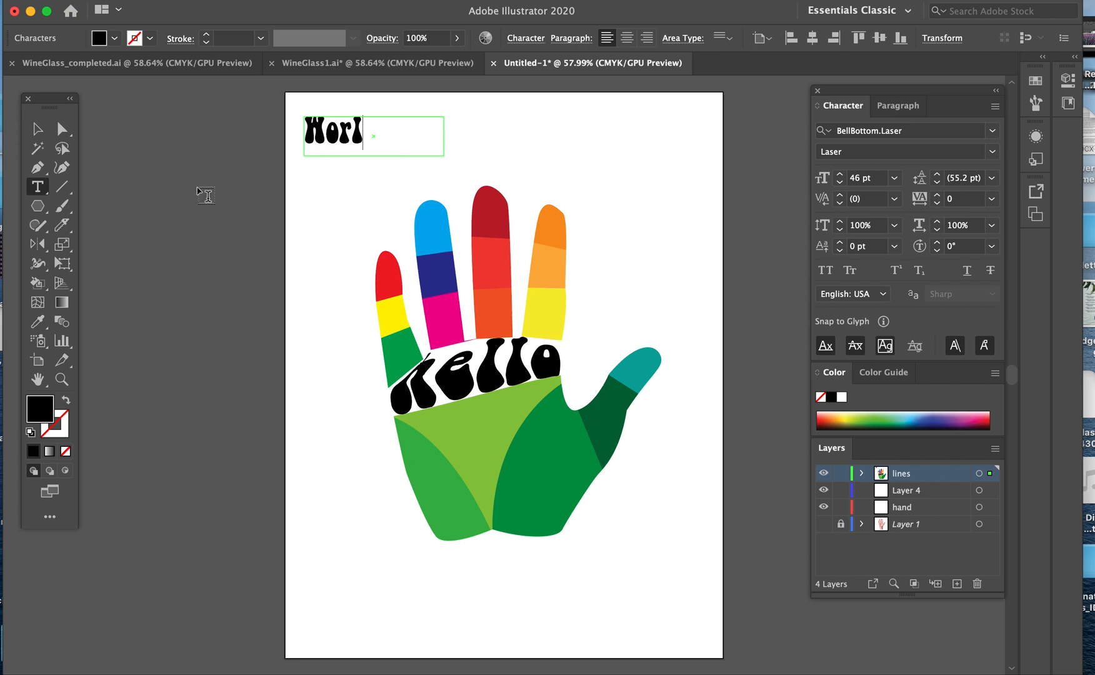
type("d")
left_click_drag(381, 130, 303, 132)
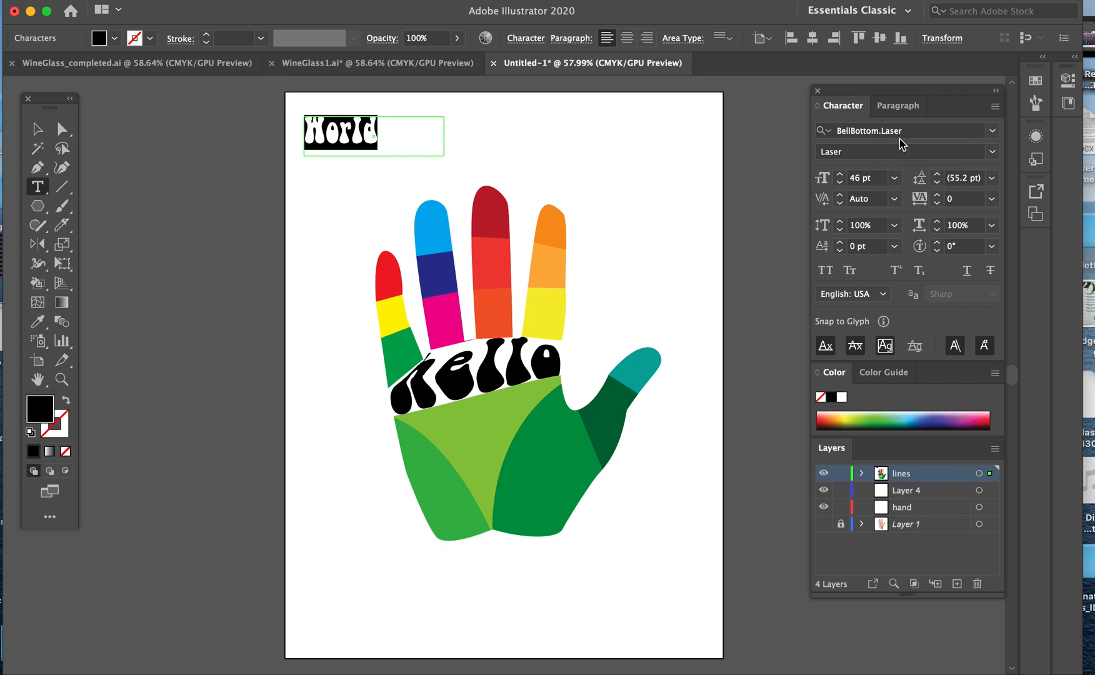
left_click(37, 129)
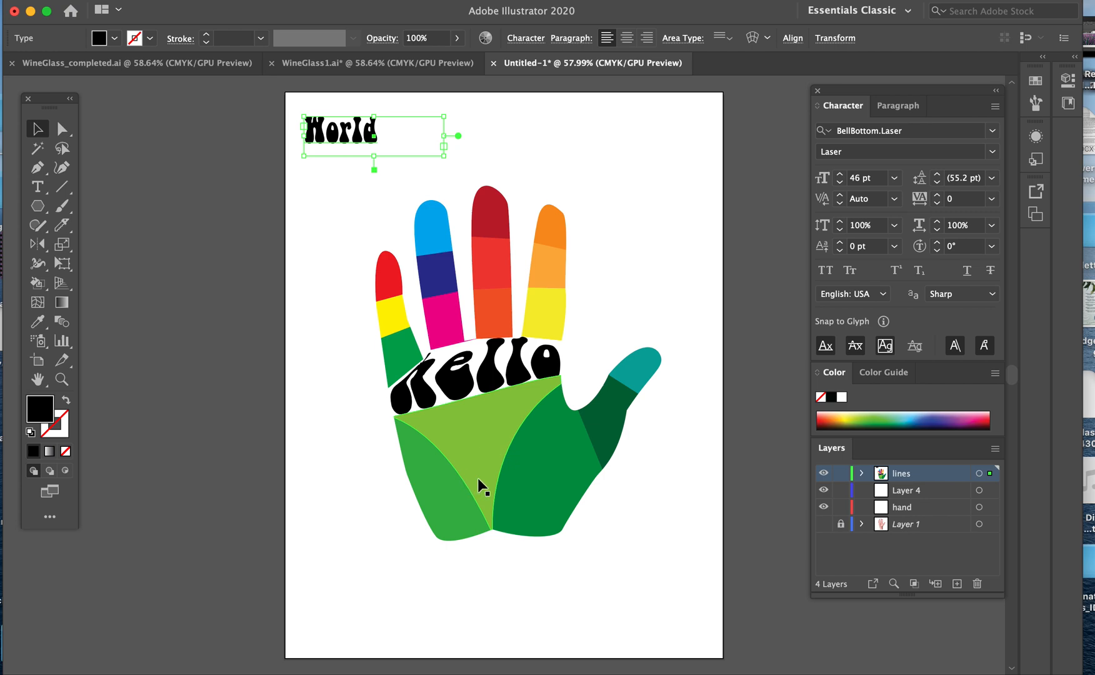
Step: Try to envelope-distort the "World" text into the palm's lower-left green section using Make with Top Object
left_click(448, 513, "shift")
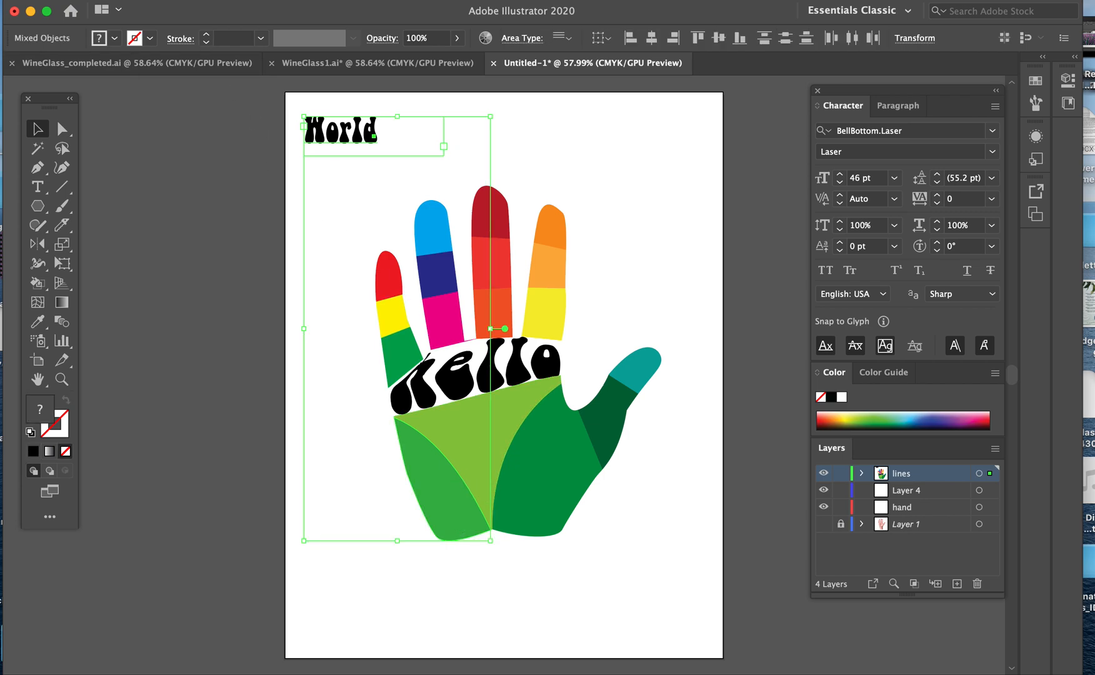
left_click(164, 0)
mouse_move(216, 406)
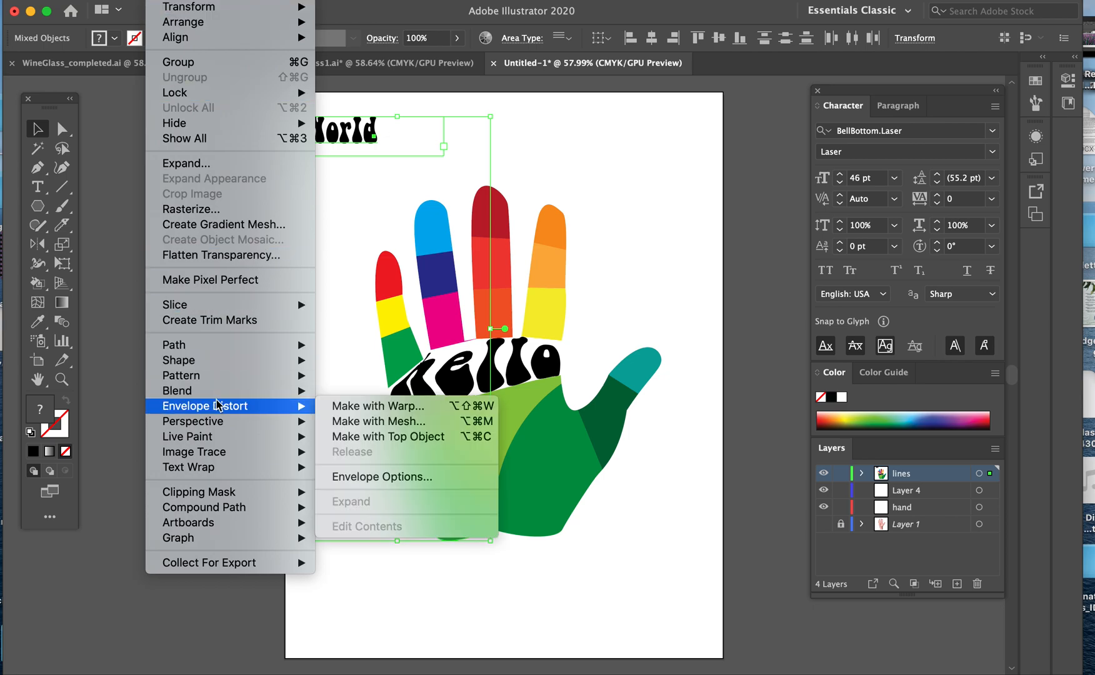
left_click(405, 437)
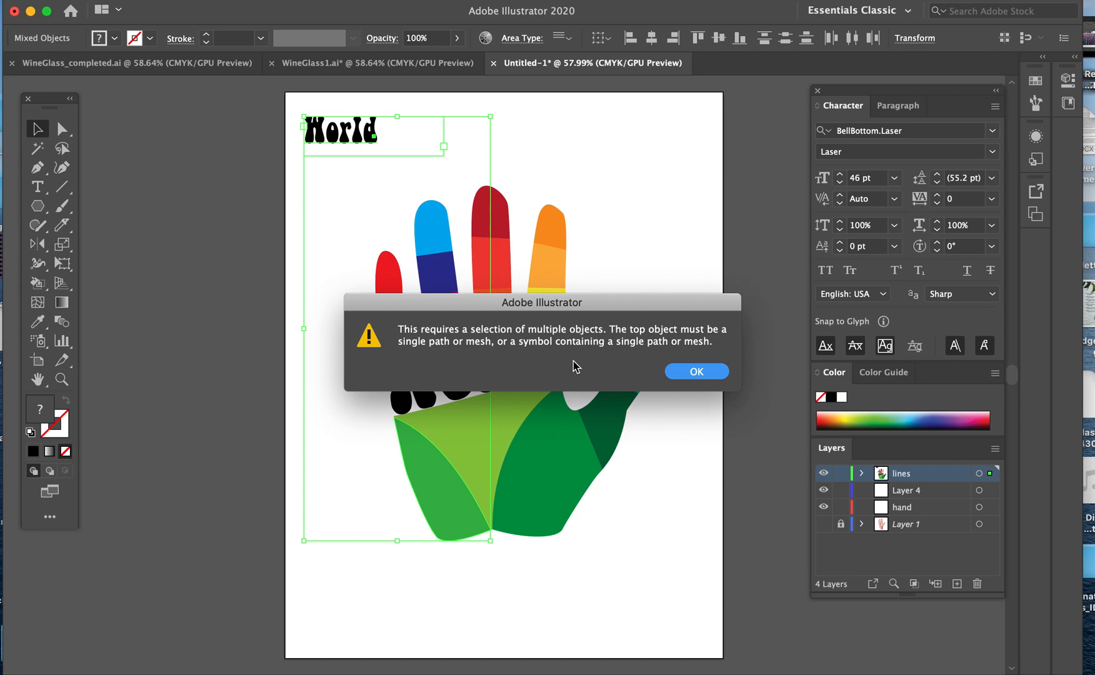
left_click(682, 370)
left_click(800, 398)
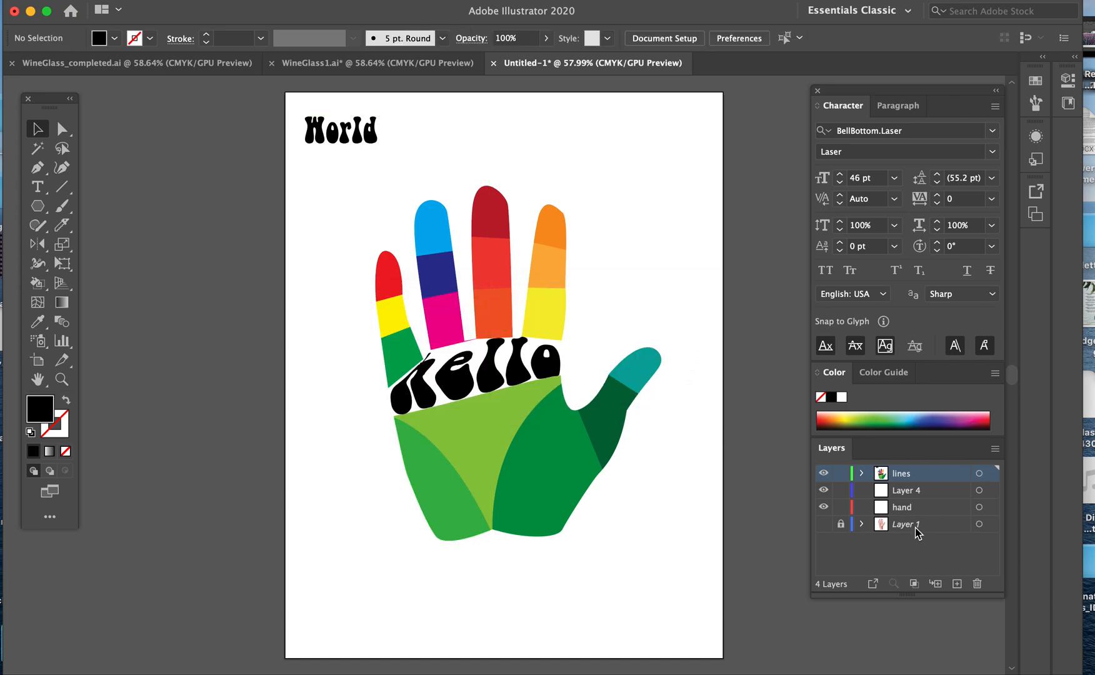
Step: Move the "World" text onto a new layer placed directly below the lines layer
left_click(371, 145)
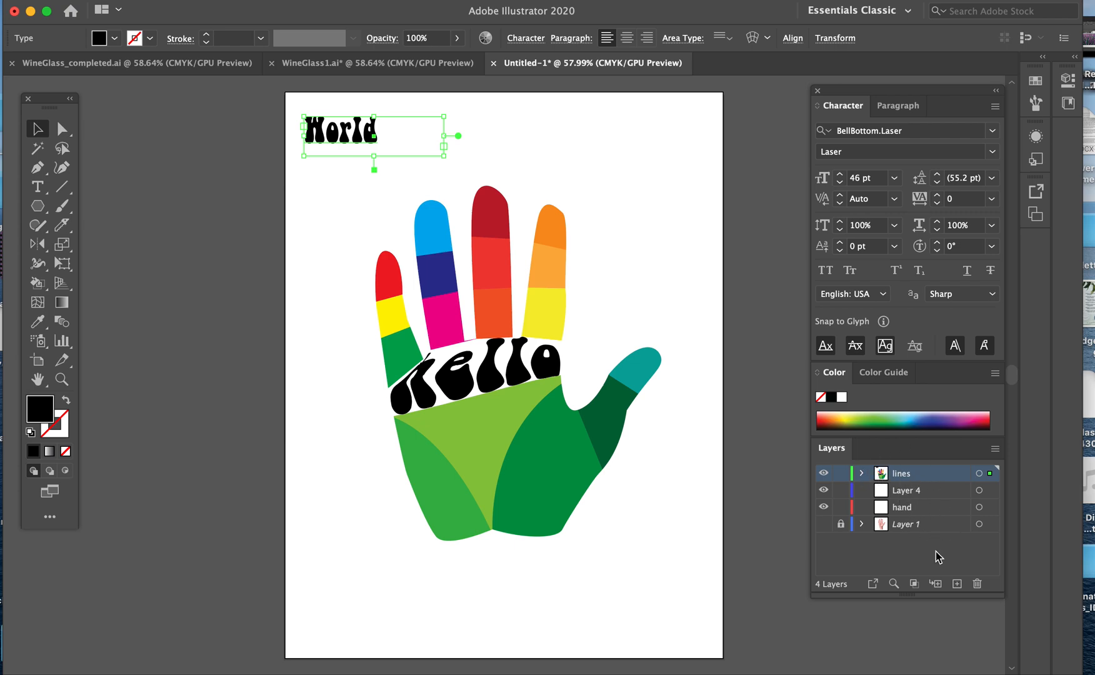
left_click(957, 585)
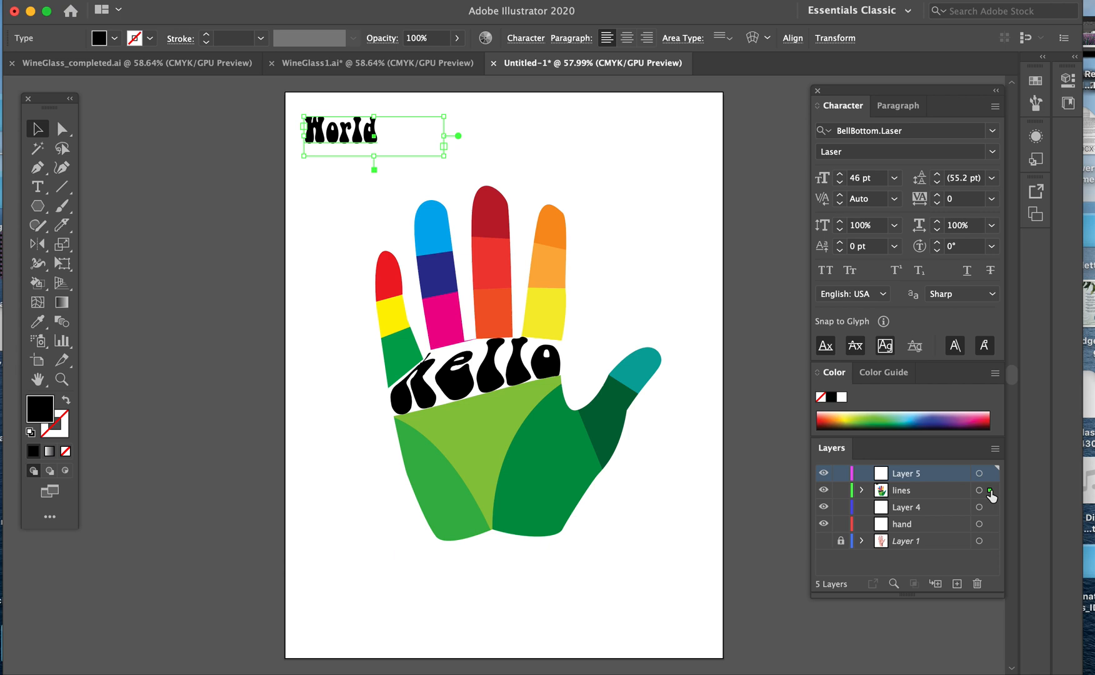
left_click_drag(990, 491, 948, 499)
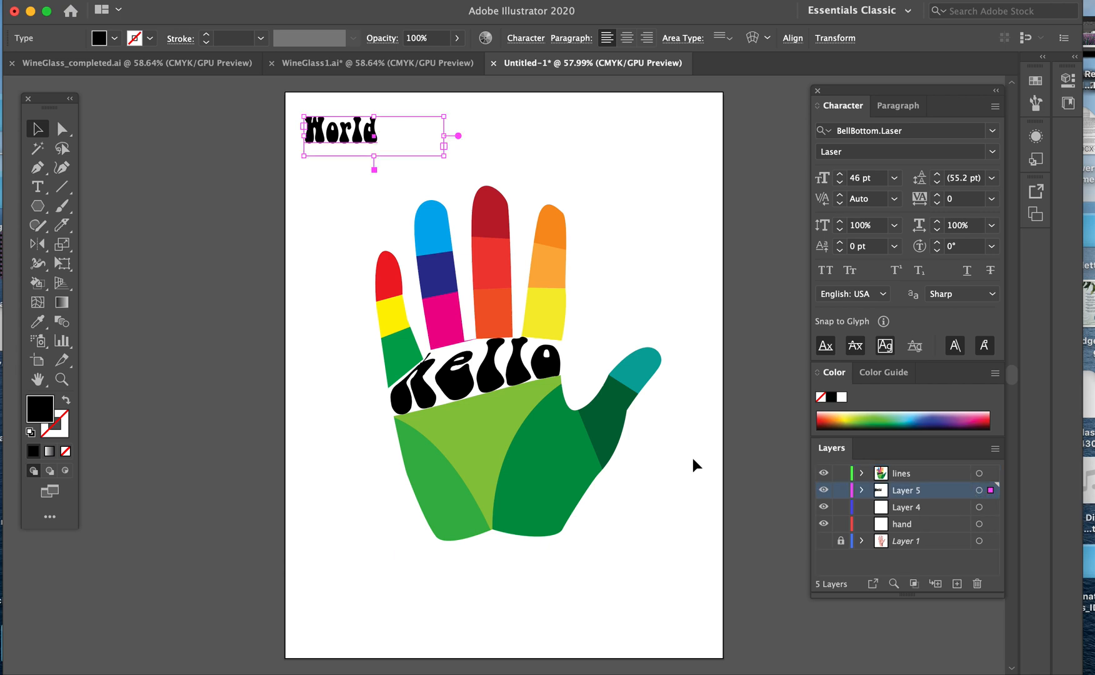
Step: Try to envelope-distort the "World" text into the palm's lower-left green section with Make with Top Object, and undo it
left_click(333, 225)
left_click(338, 142)
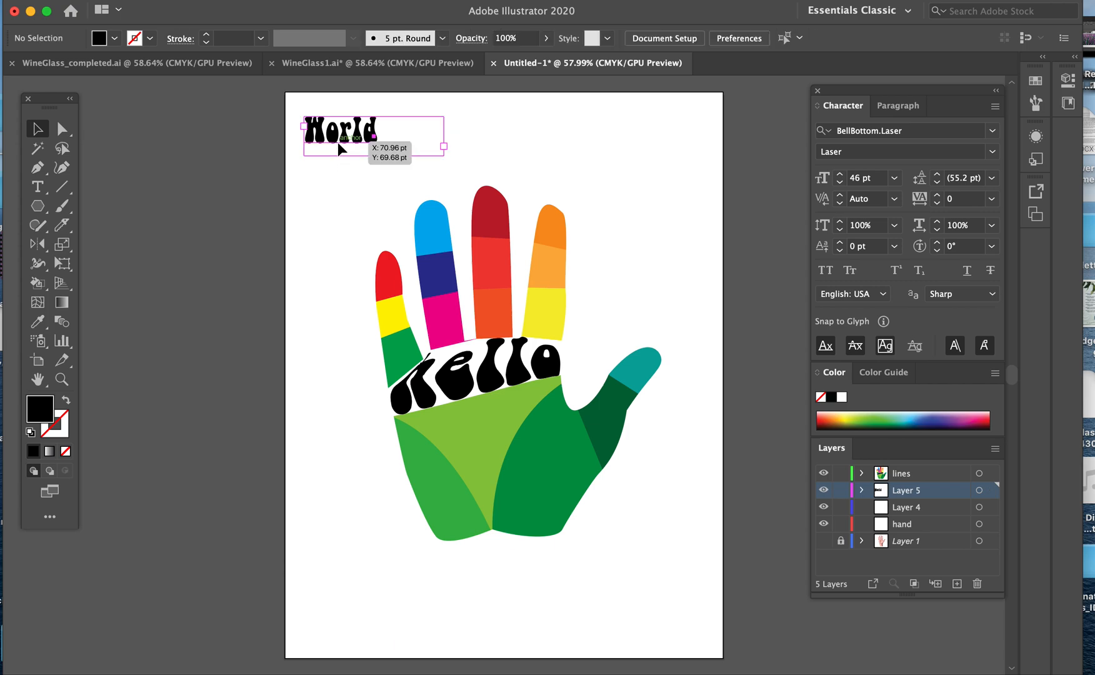
left_click(442, 520, "shift")
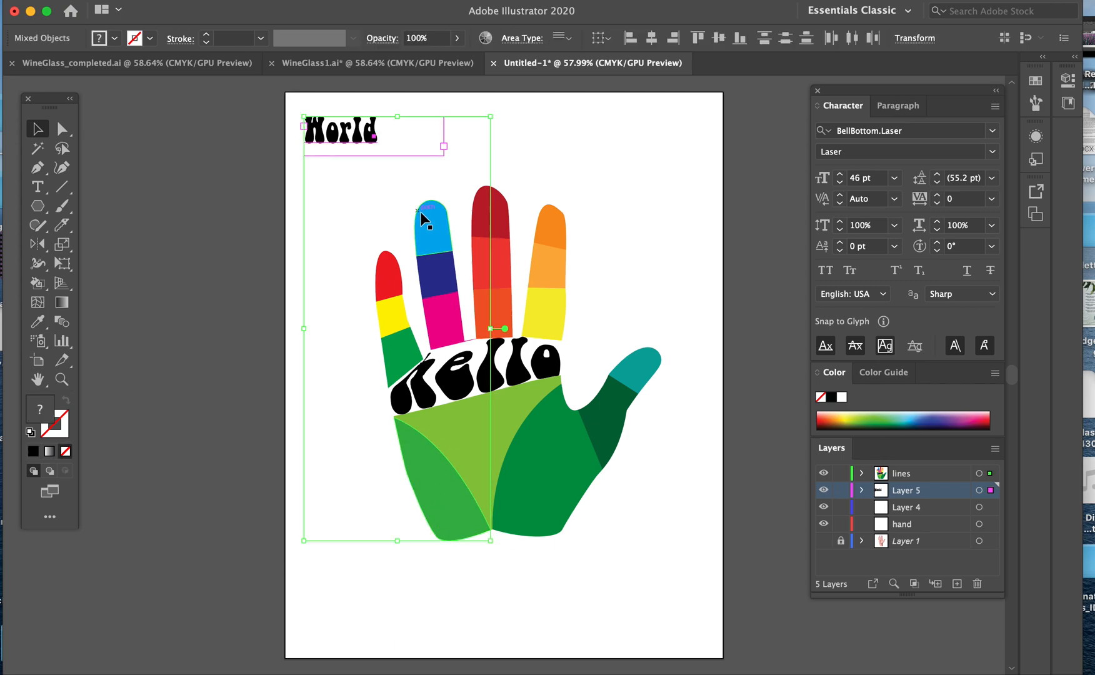
left_click(183, 5)
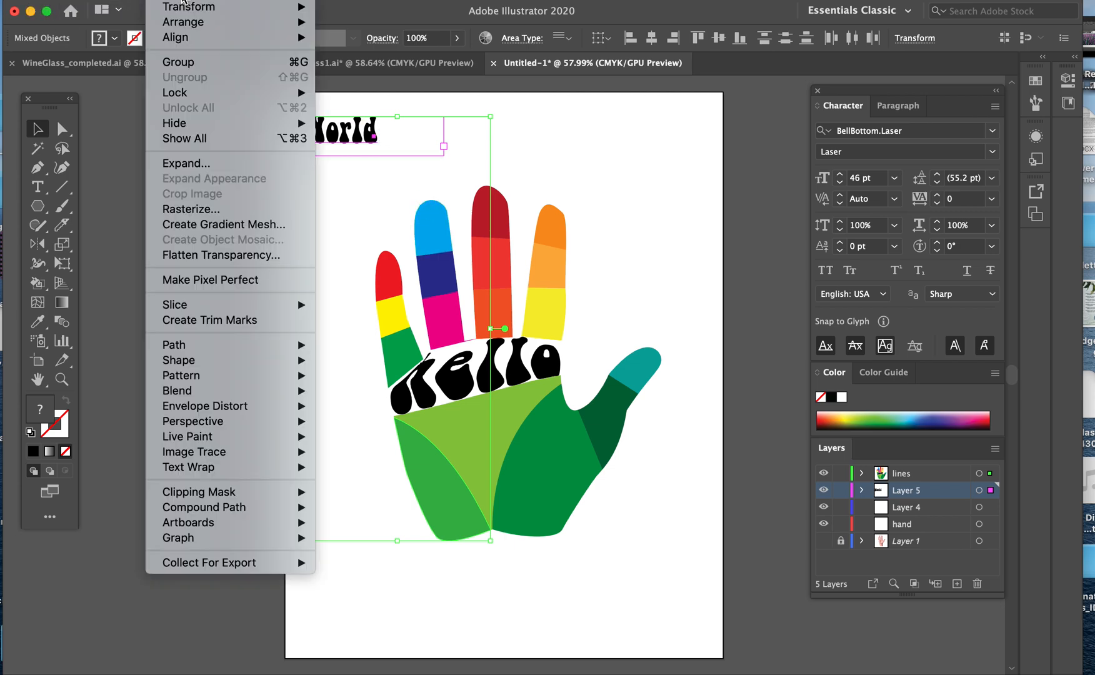
mouse_move(287, 410)
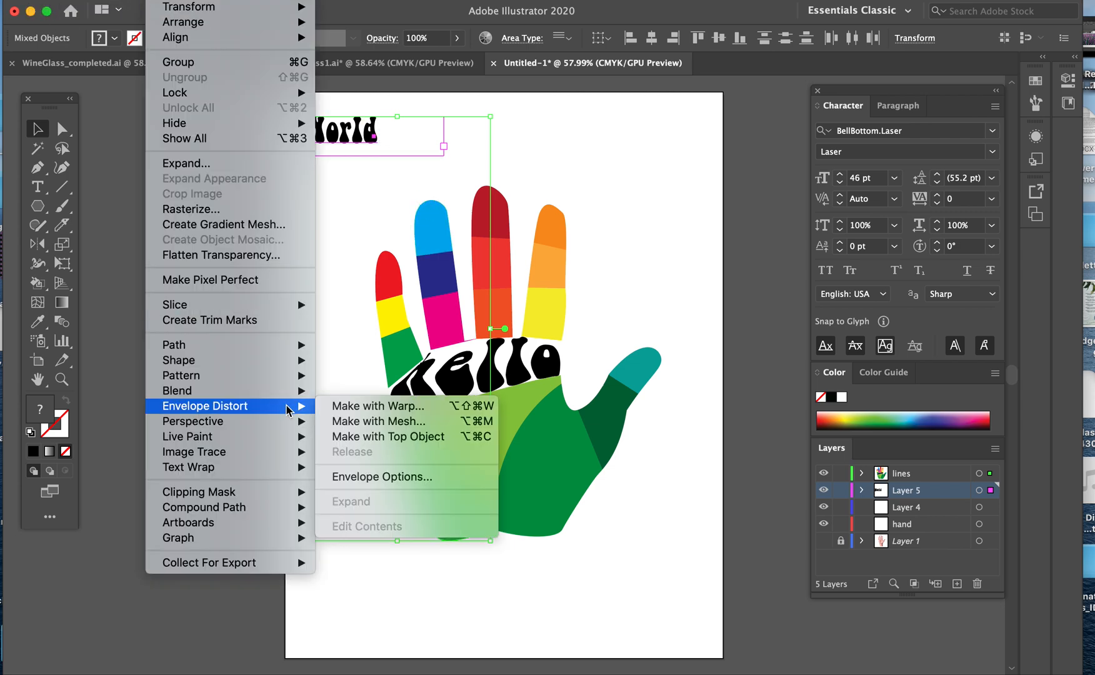
left_click(355, 440)
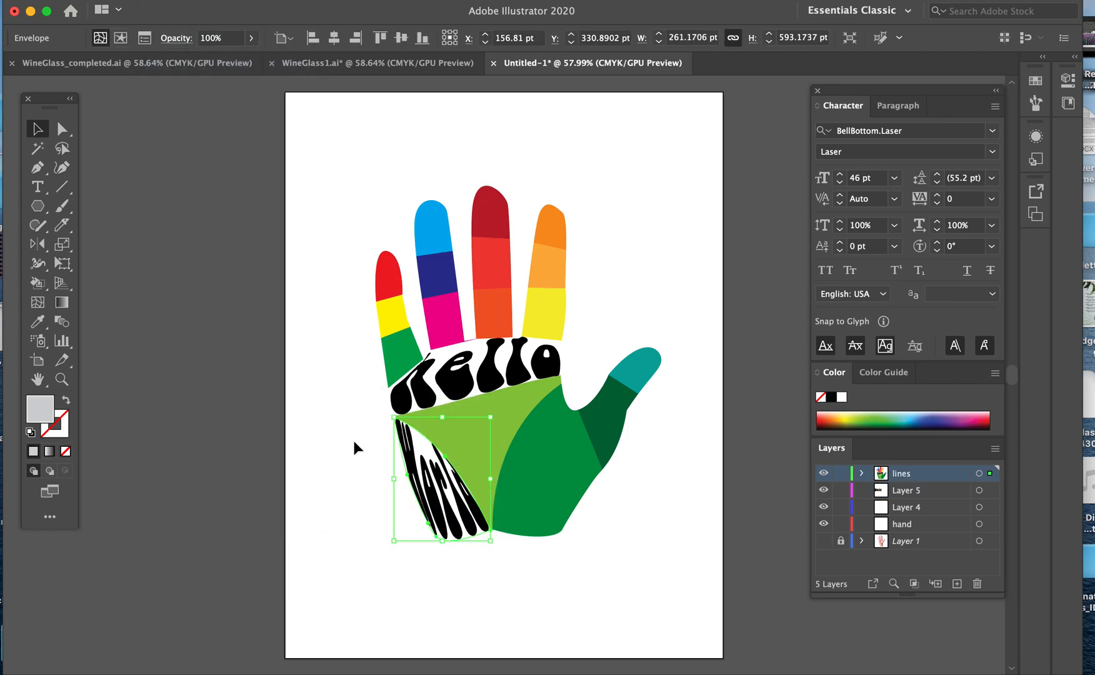
left_click(344, 366)
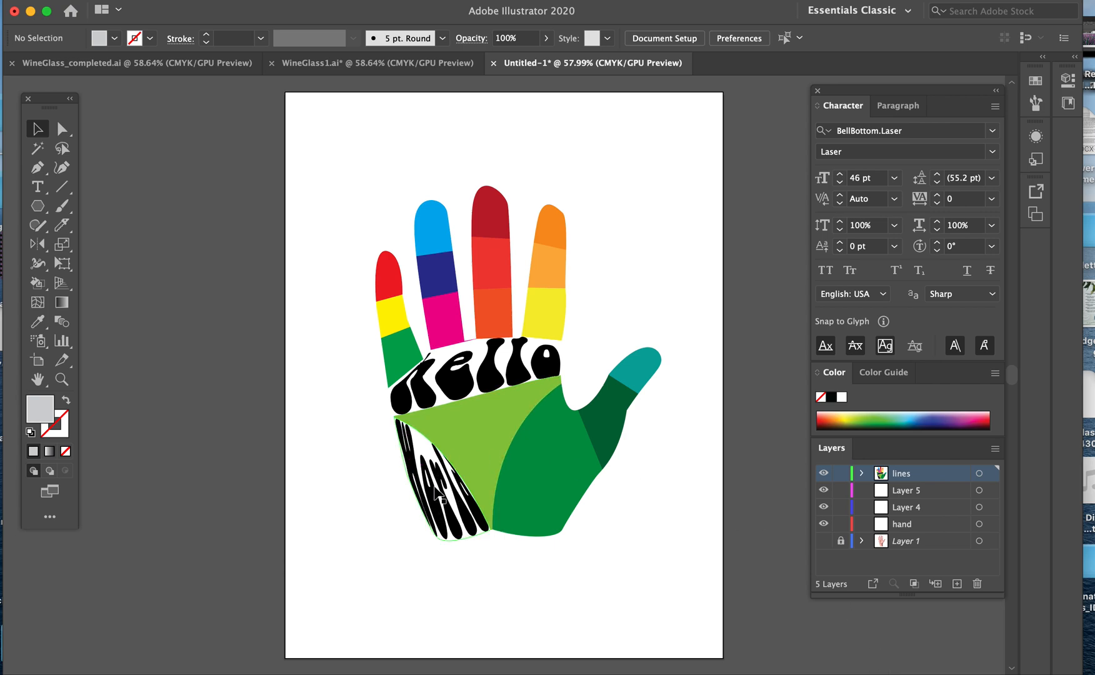
key("super+z")
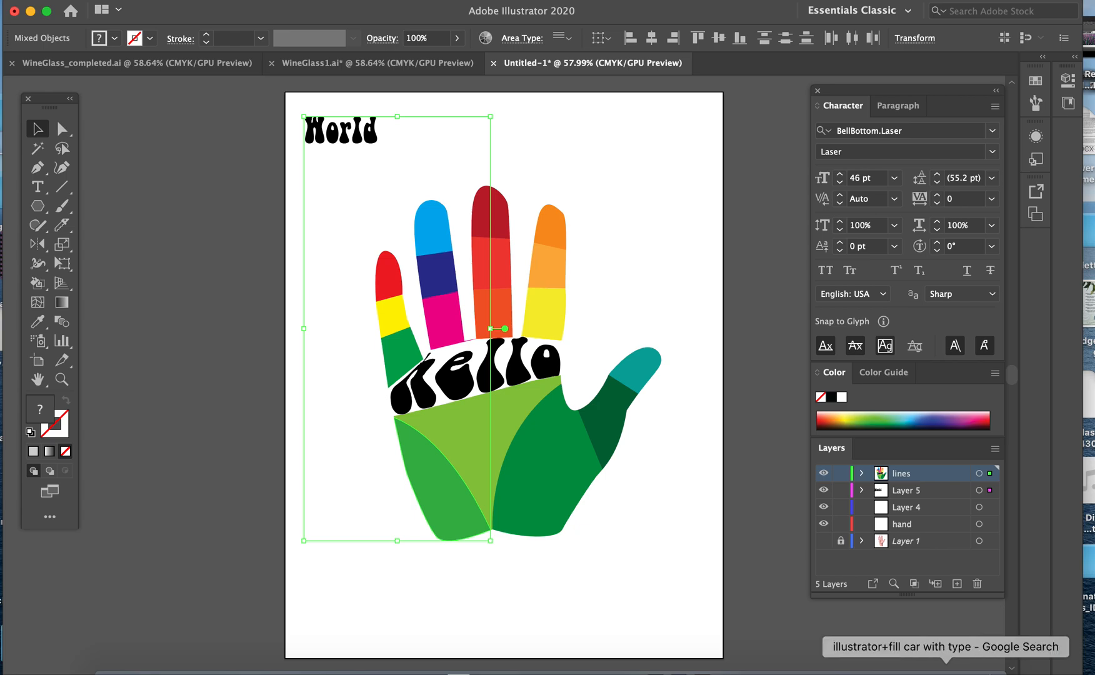
Step: Switch to Firefox, examine the typographic car illustration and several text-portrait examples in the image results, and return to Illustrator
left_click(946, 670)
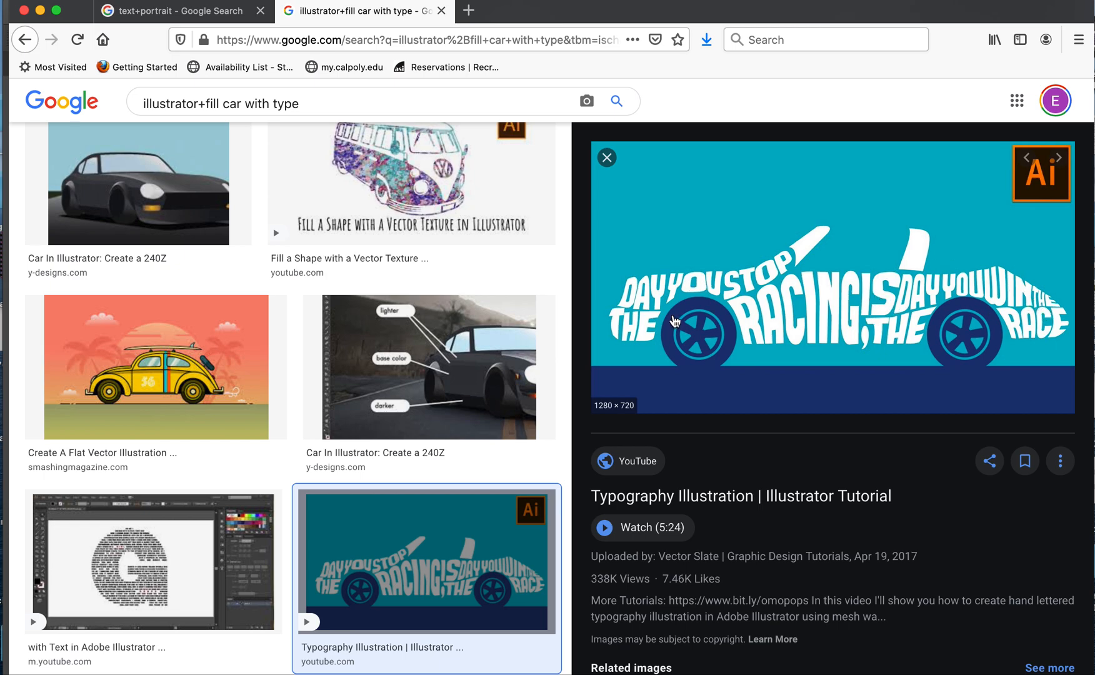
left_click(195, 13)
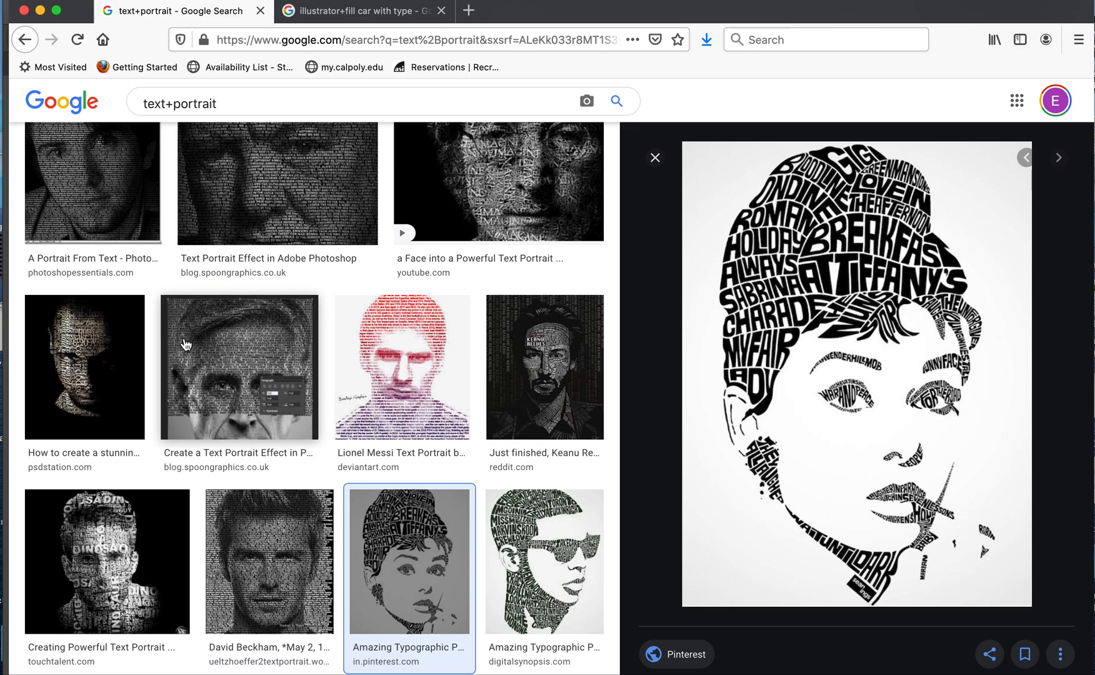
left_click(111, 363)
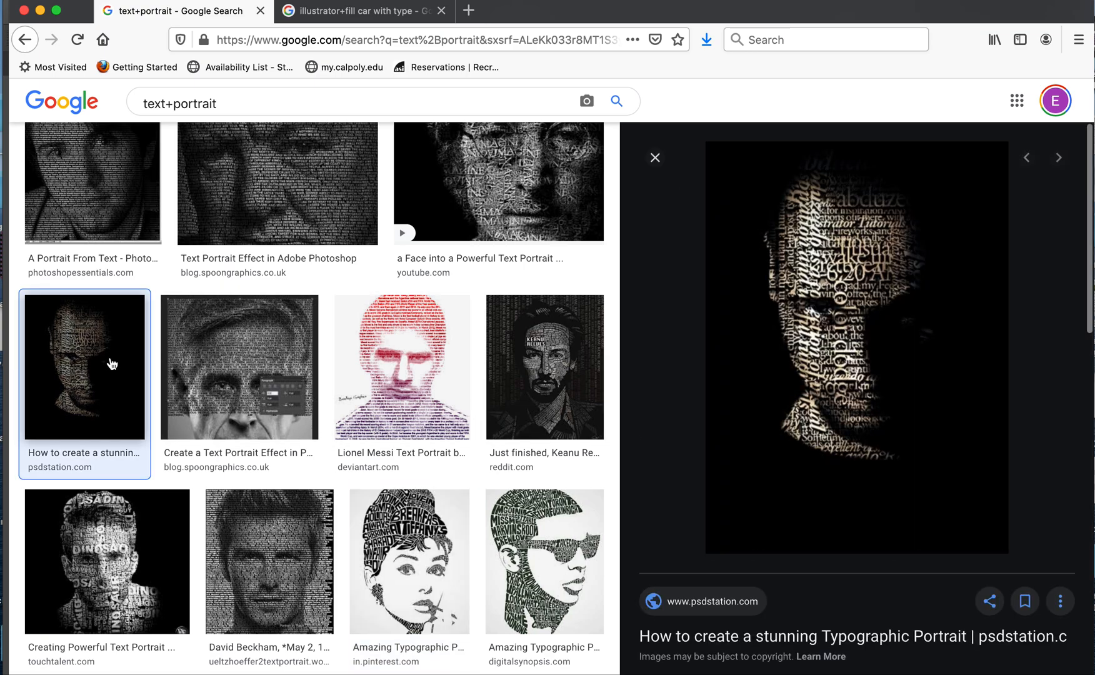
scroll(150, 330, "down", 3)
scroll(150, 330, "down", 8)
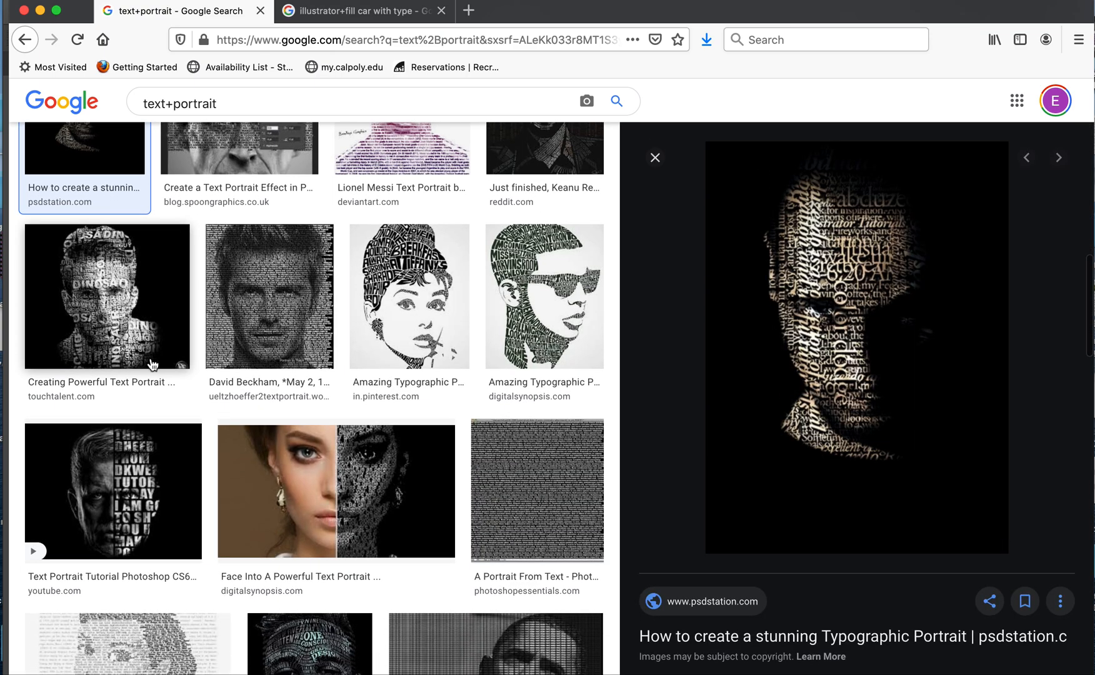
left_click(144, 384)
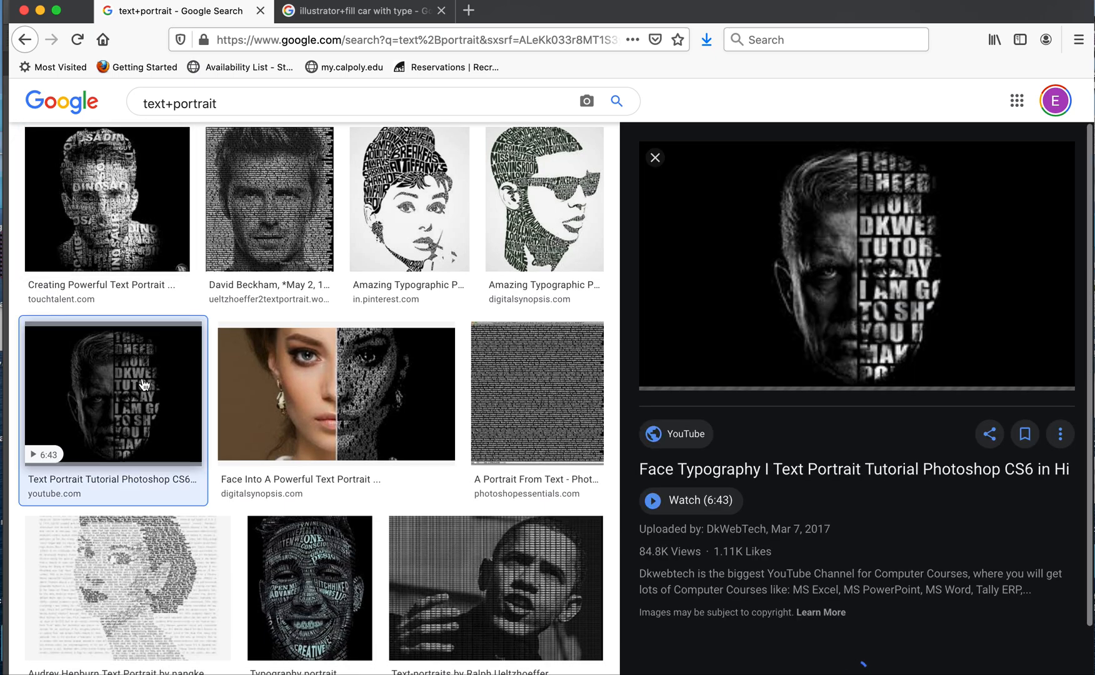
left_click(115, 548)
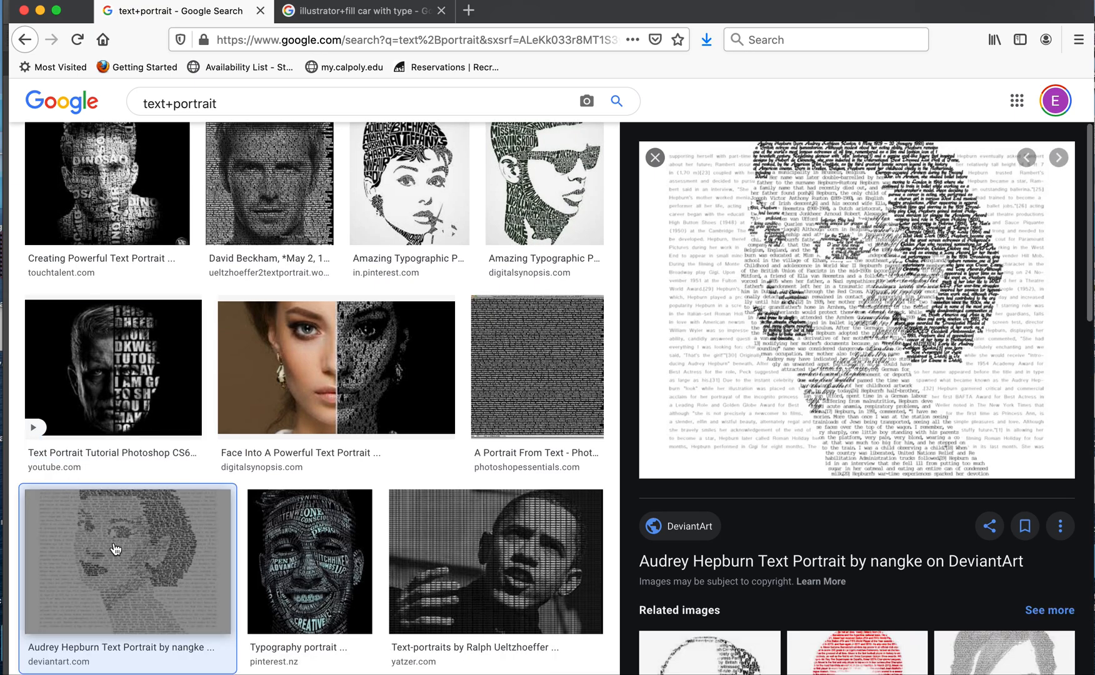
left_click(280, 613)
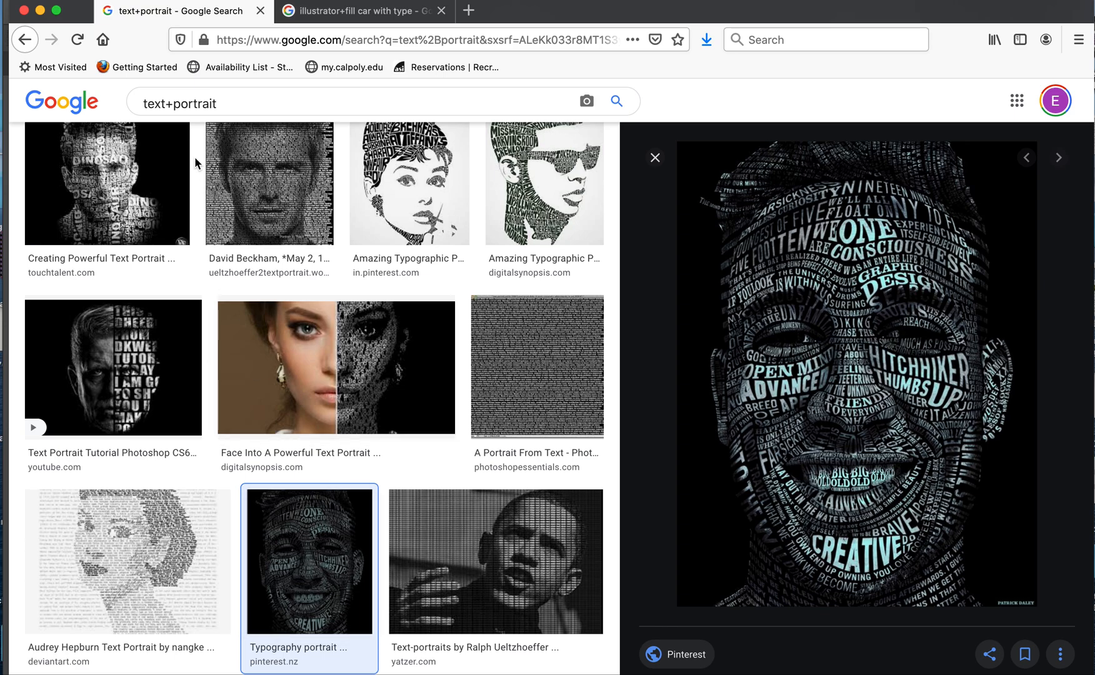
left_click(40, 10)
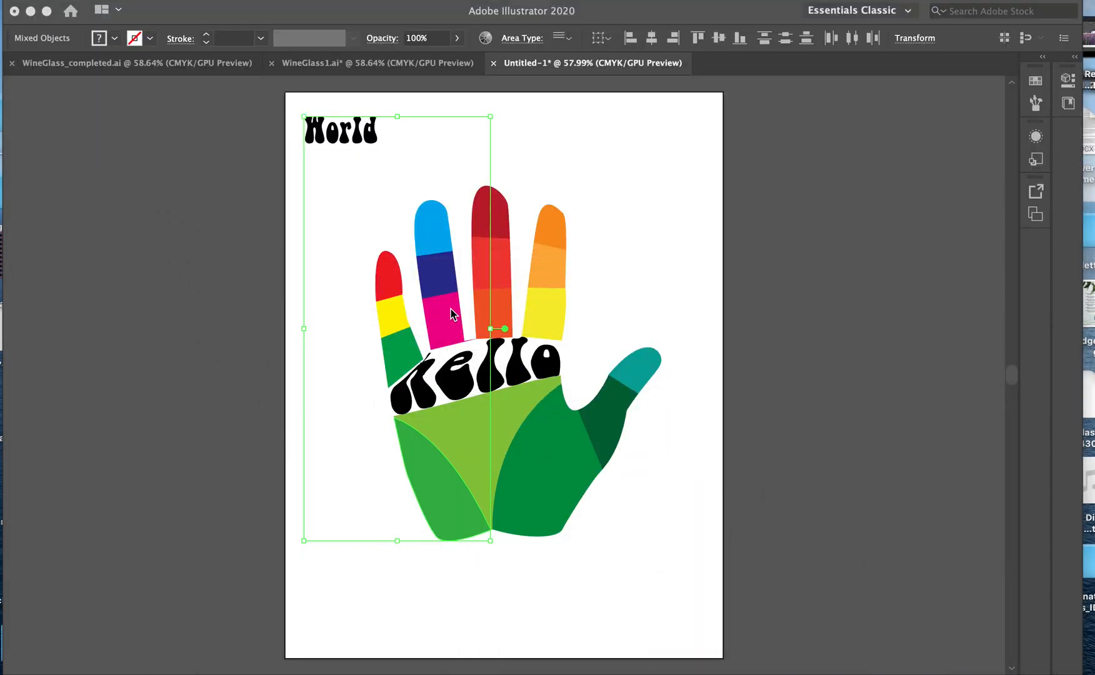
left_click(510, 373)
left_click(515, 373)
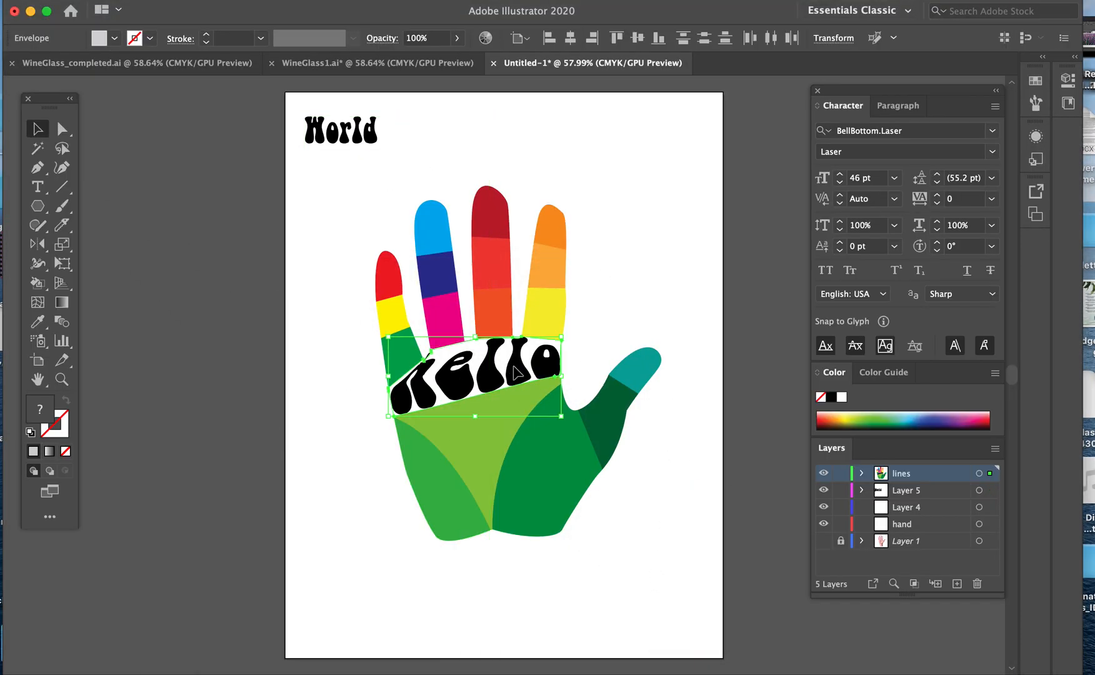
left_click(512, 373)
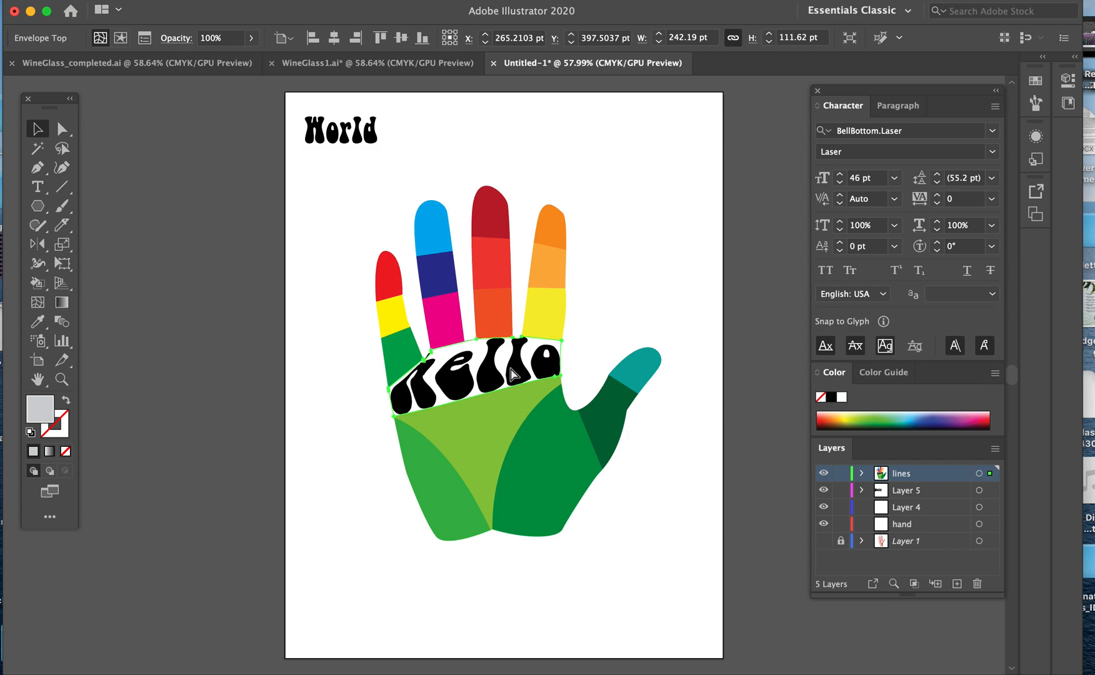
left_click(606, 248)
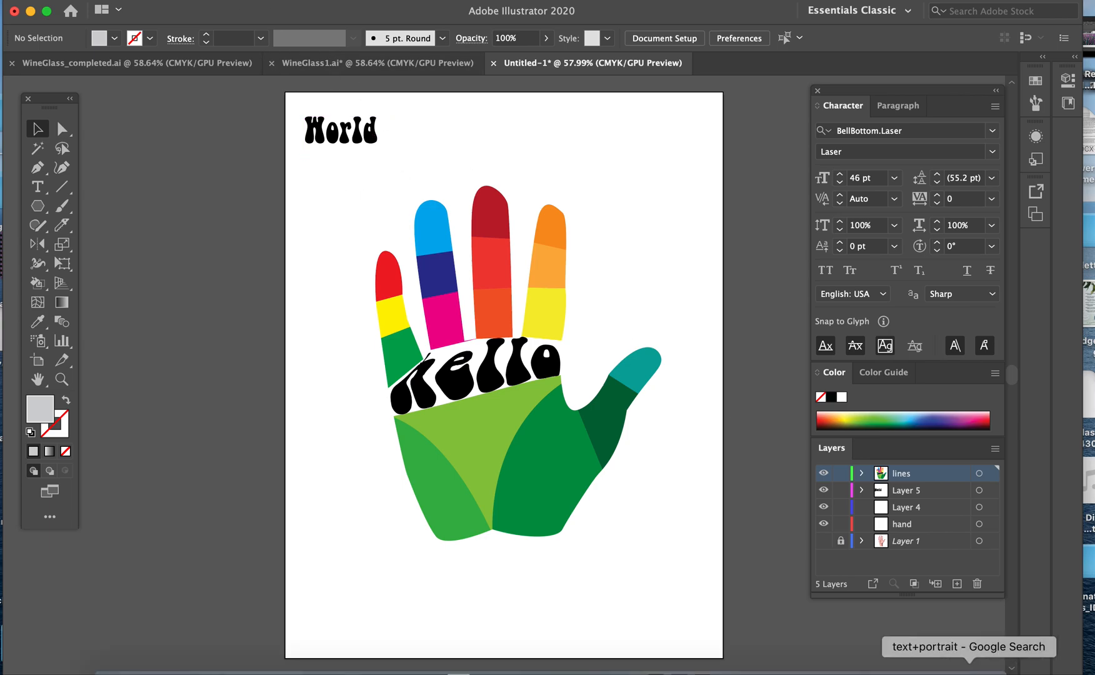
Step: Switch to Firefox and search Google Images for "flower" in a new tab
left_click(968, 666)
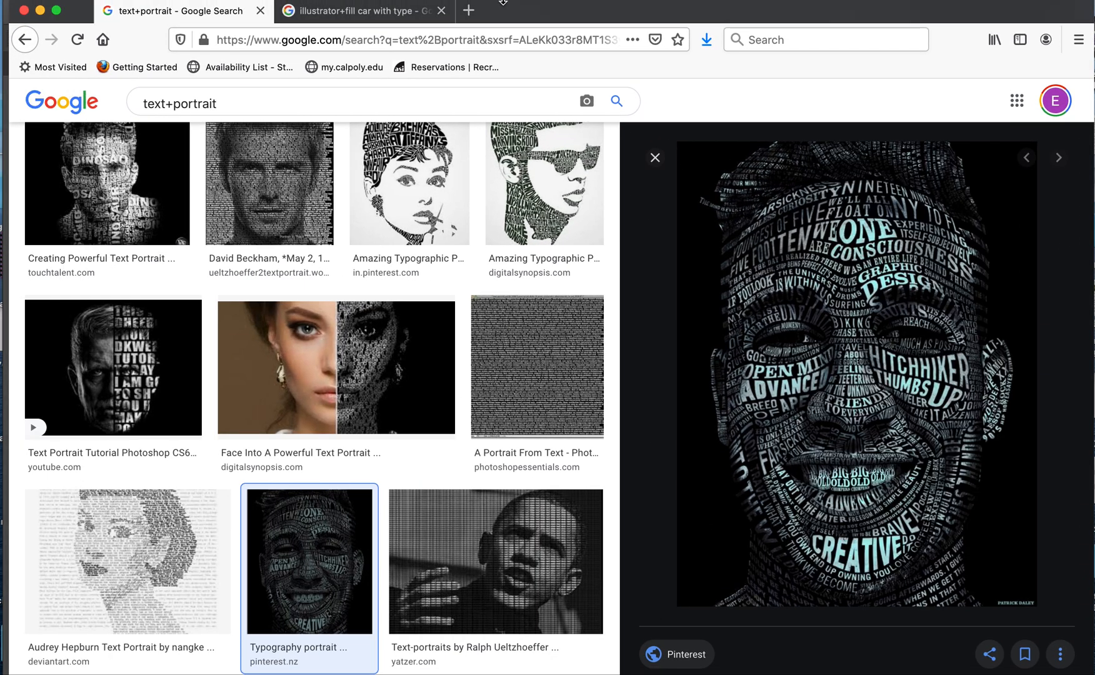
left_click(470, 11)
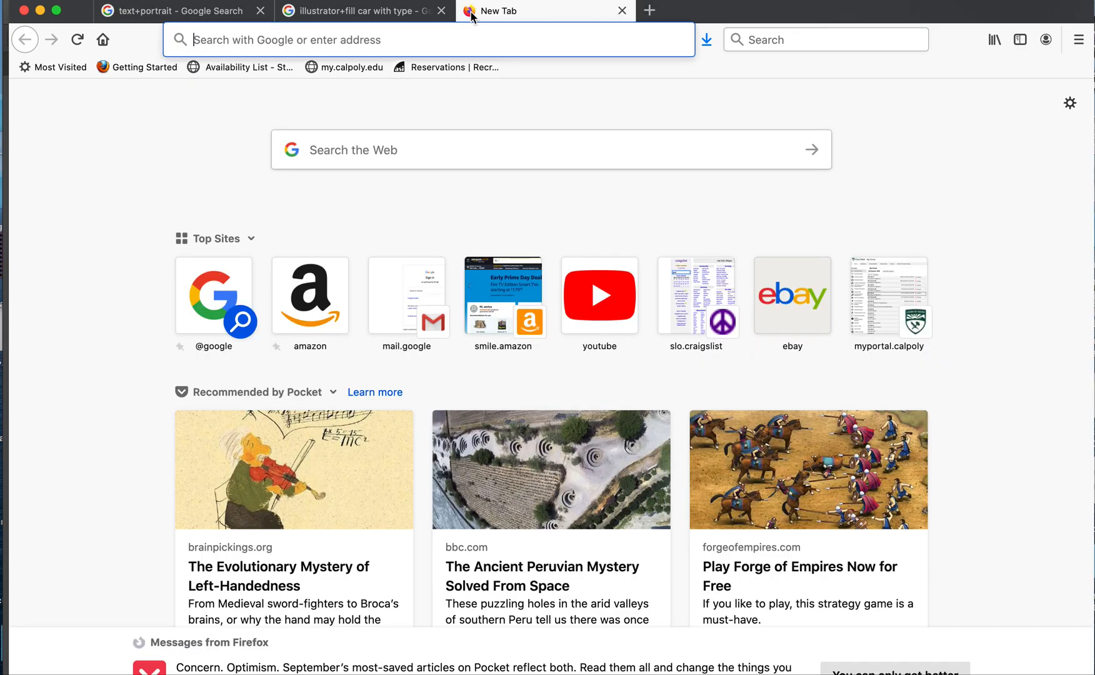
type("goo")
key("Return")
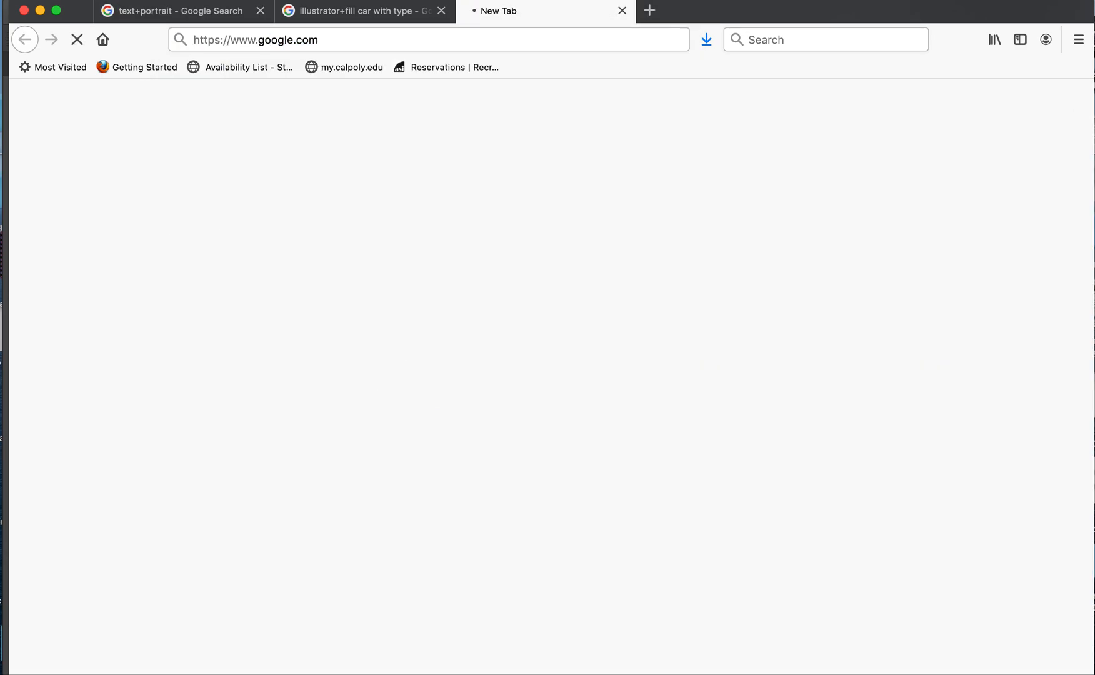
type("flower")
key("Return")
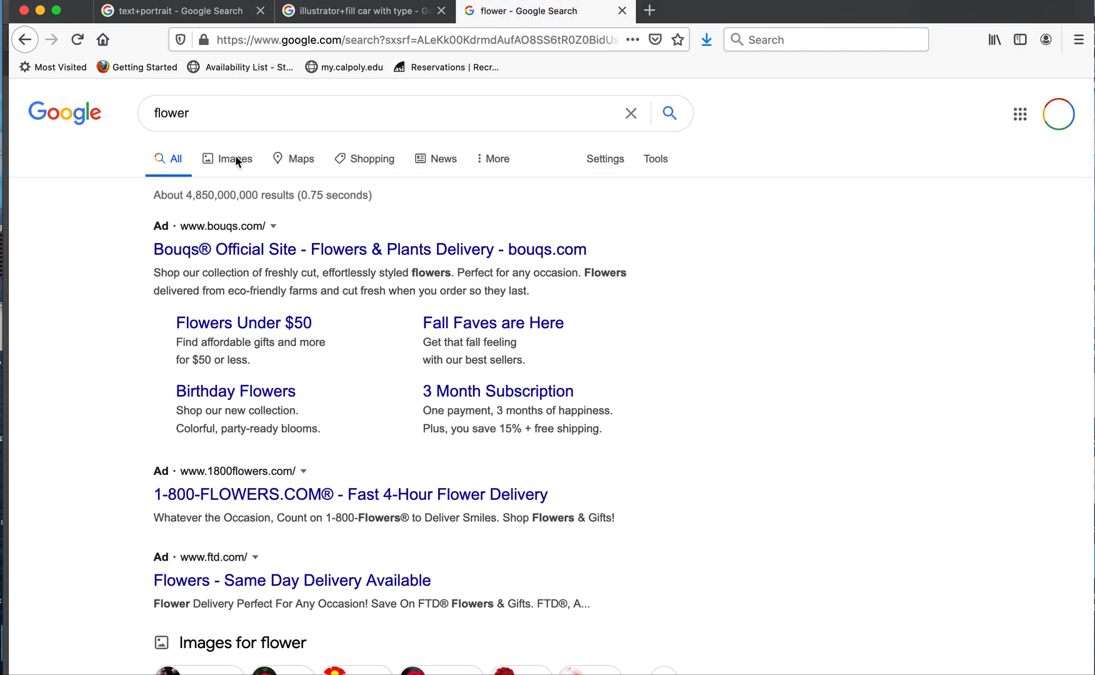
left_click(236, 161)
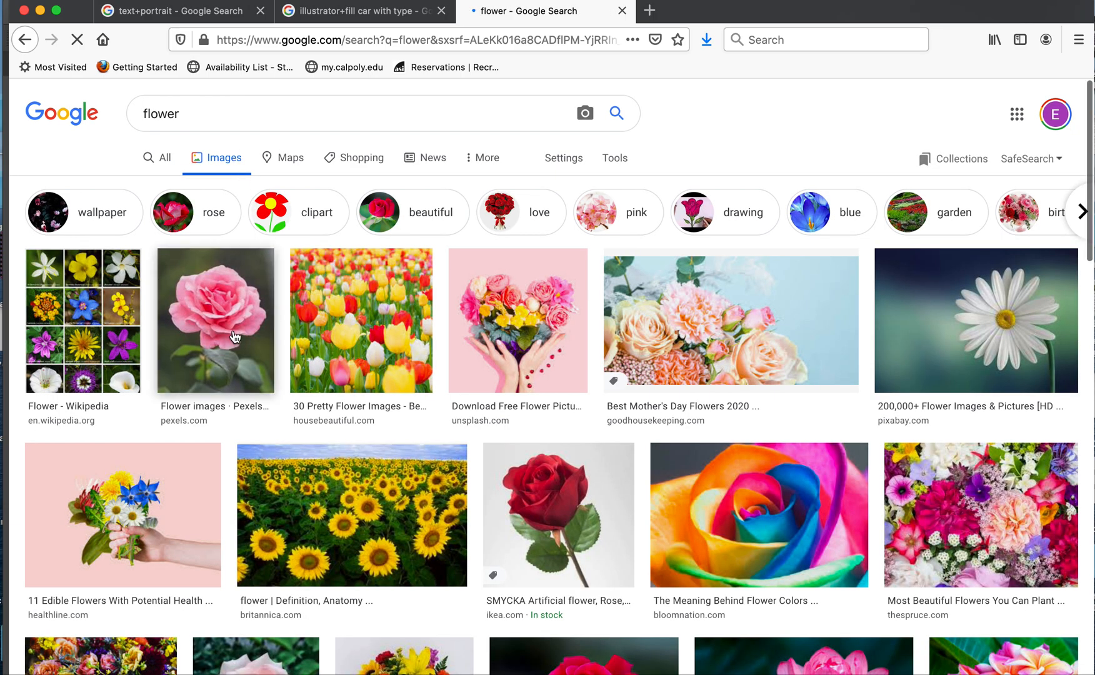
Step: Copy the enlarged pink rose photo from Pexels and return to Illustrator
left_click(235, 337)
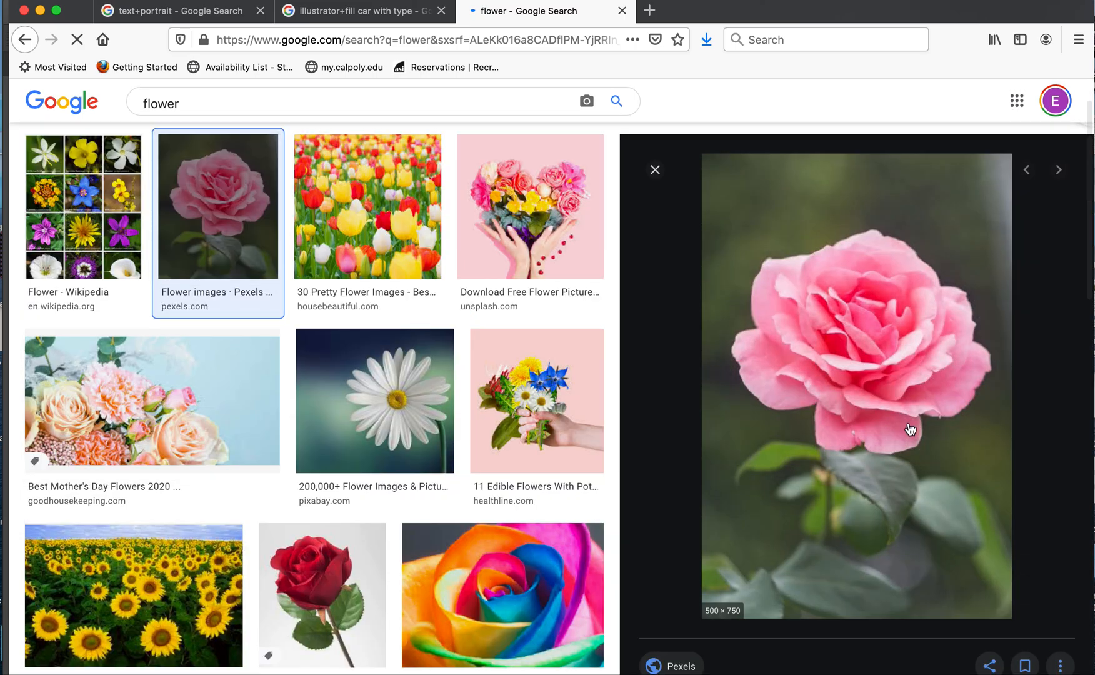
right_click(910, 429)
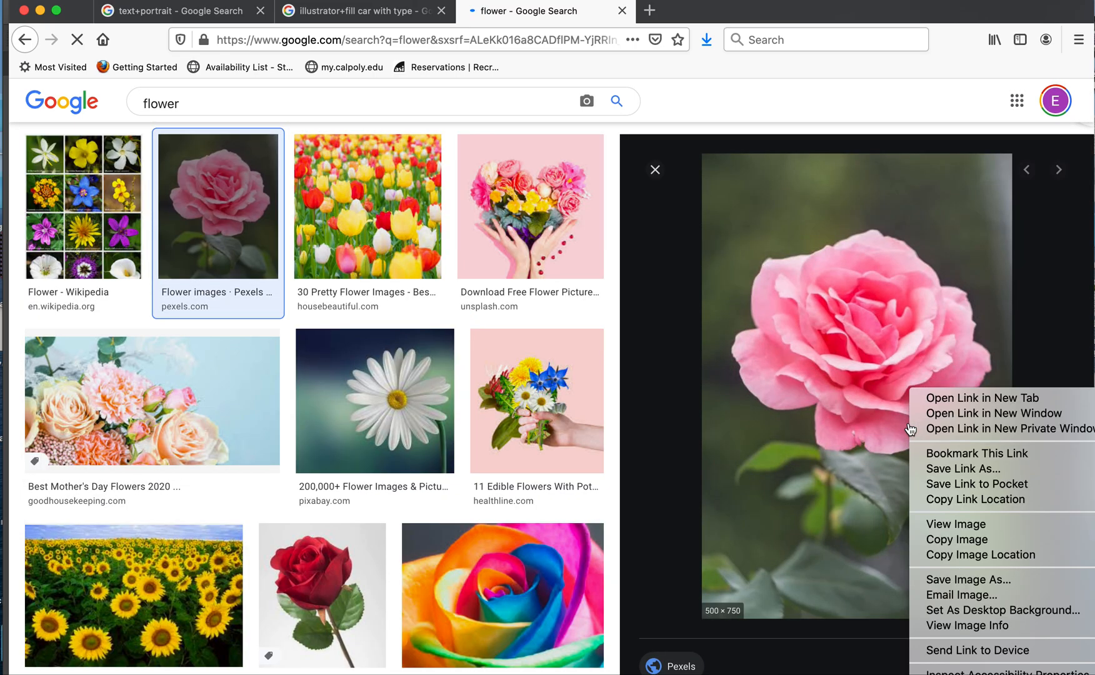
left_click(961, 540)
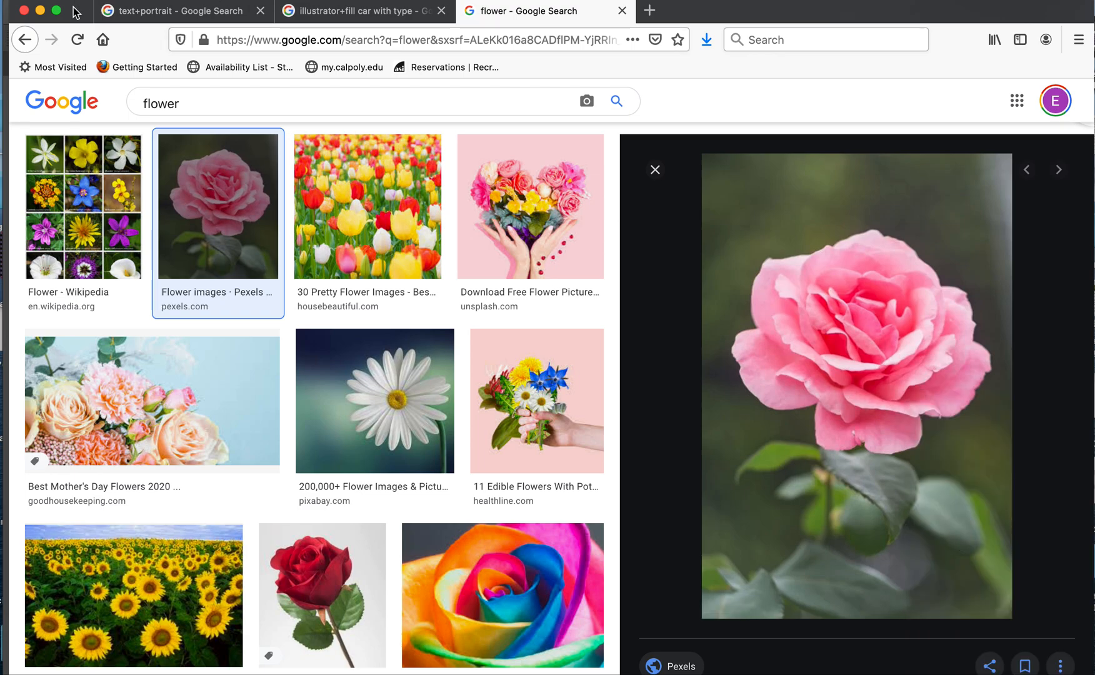
left_click(41, 11)
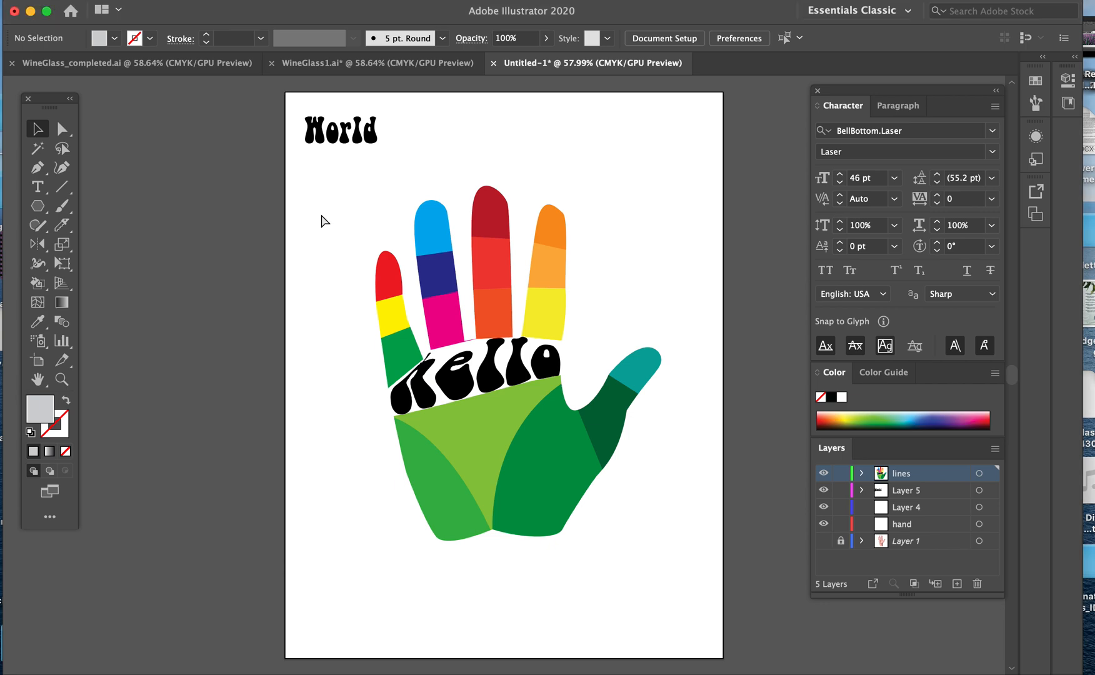
Step: Paste the rose photo into the document and move it to the hand layer, behind the hand artwork
key("super+v")
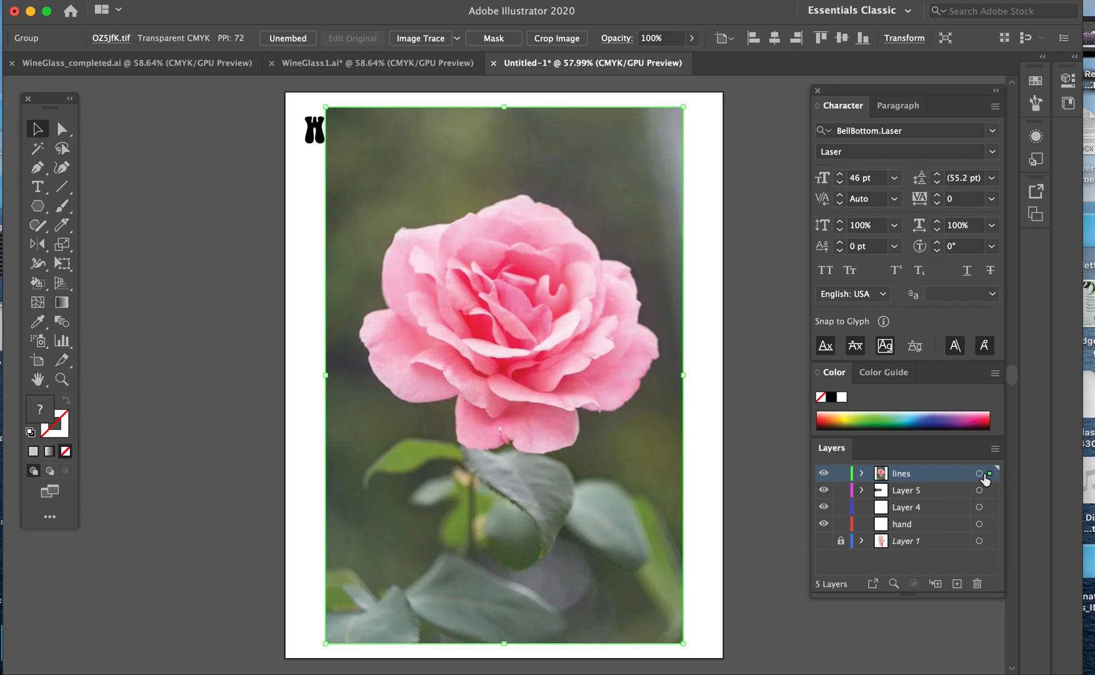
left_click_drag(986, 479, 986, 530)
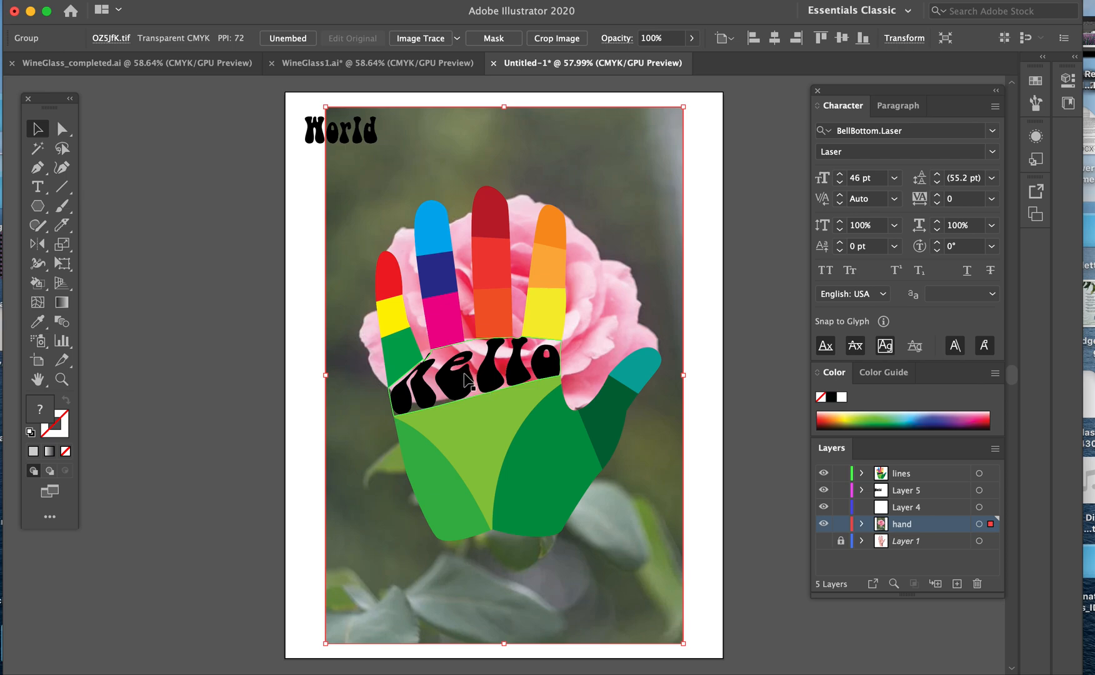
Step: Delete the unused "World" text above the hand and select the warped "hello" text on the palm
left_click(307, 131)
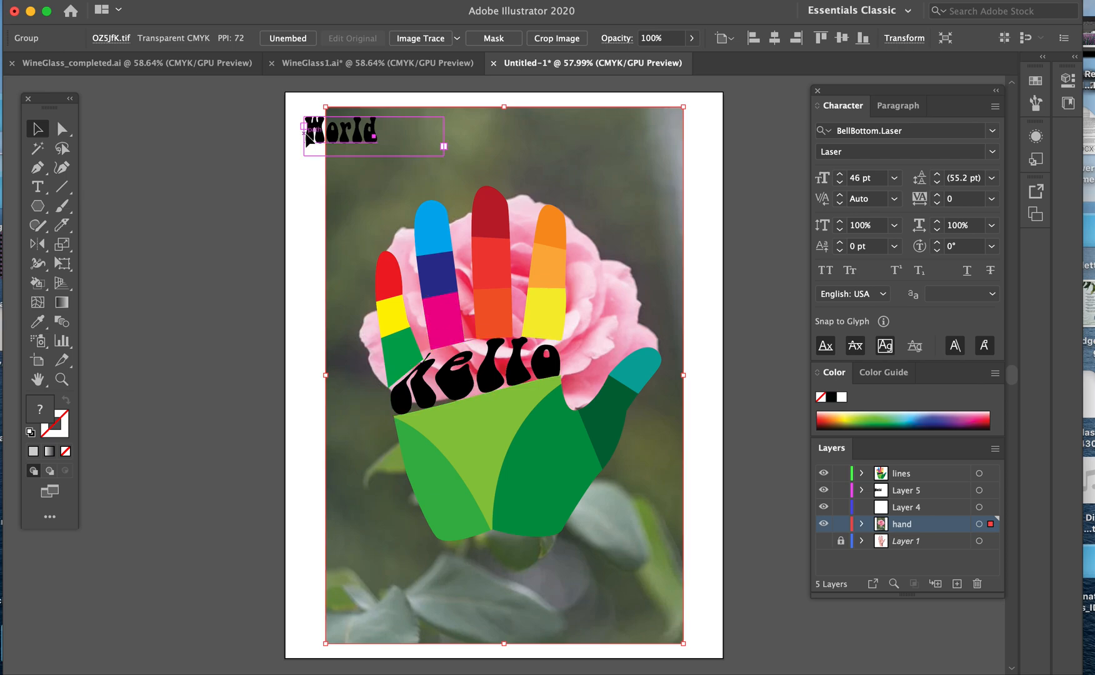
key("Delete")
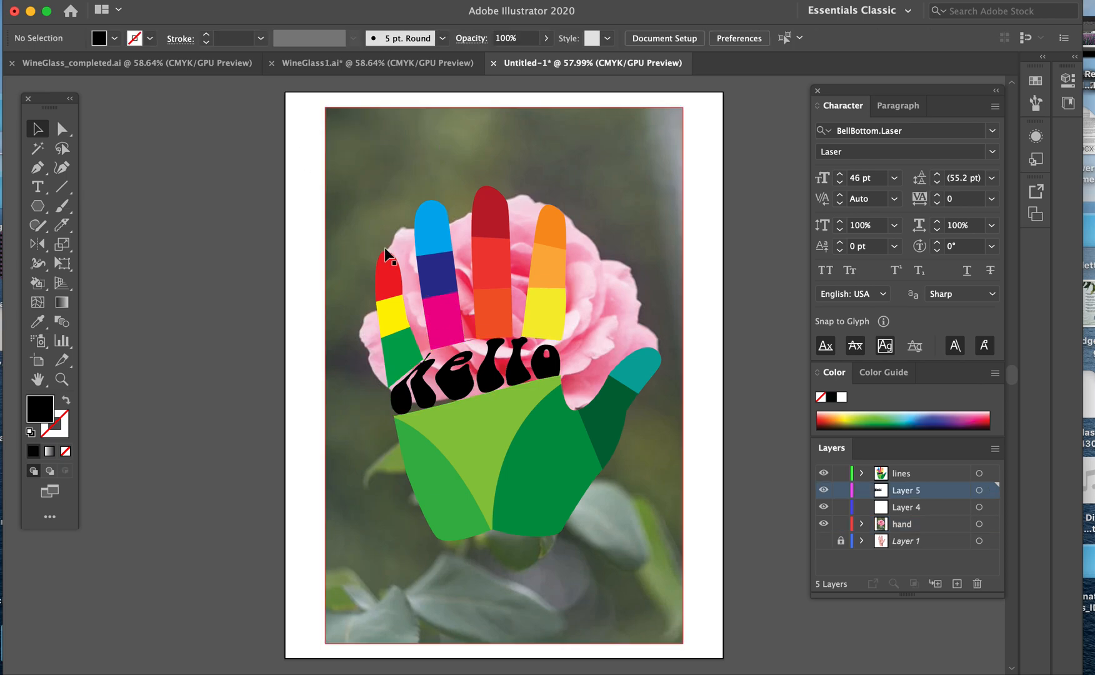
left_click(455, 392)
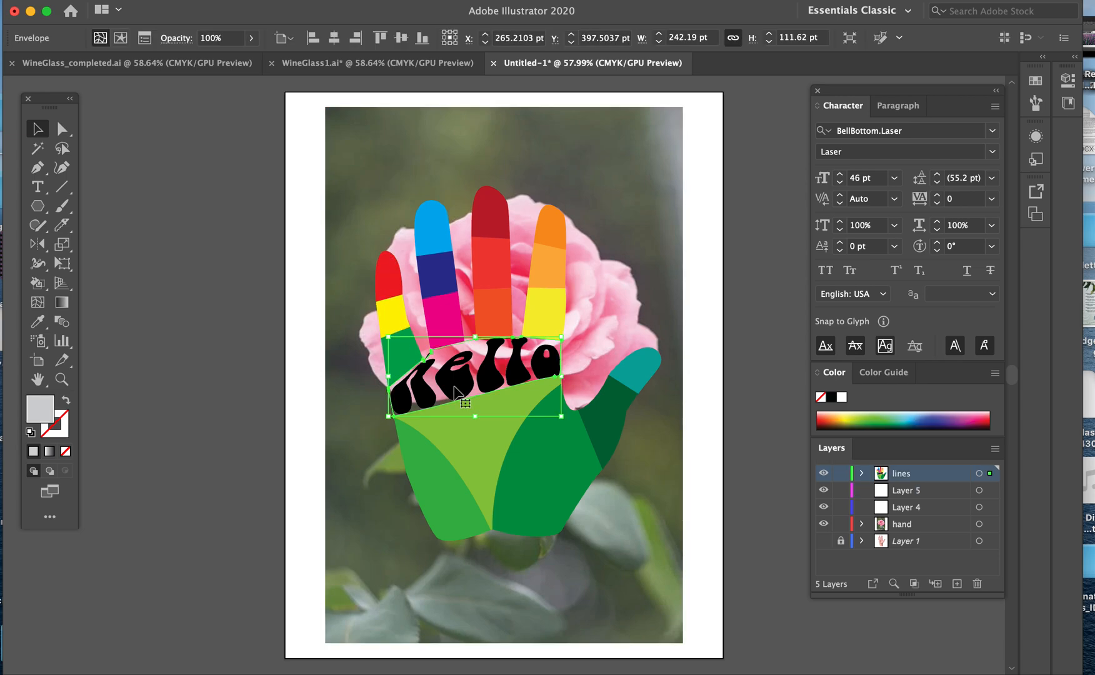
left_click(455, 393)
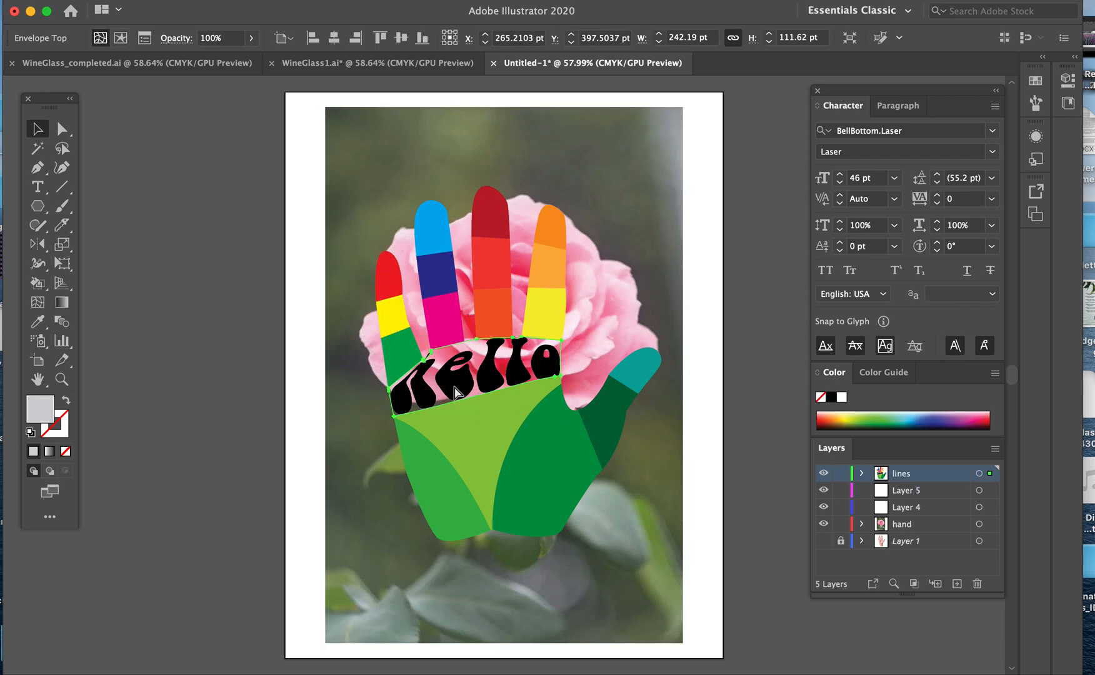
left_click(455, 392)
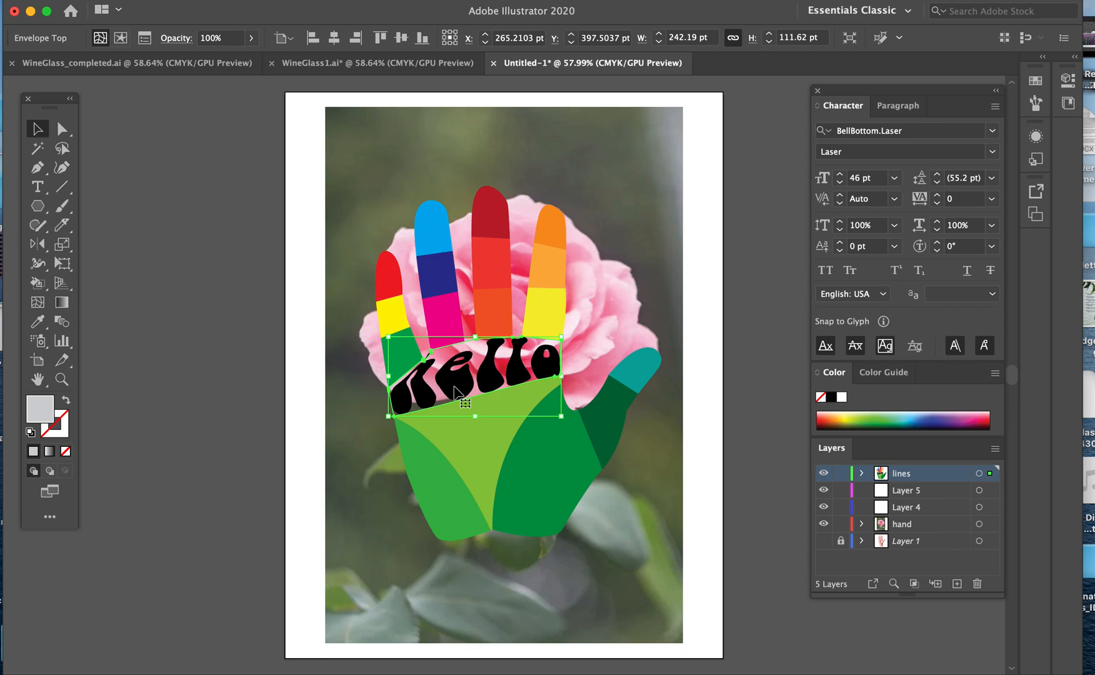
left_click(455, 393)
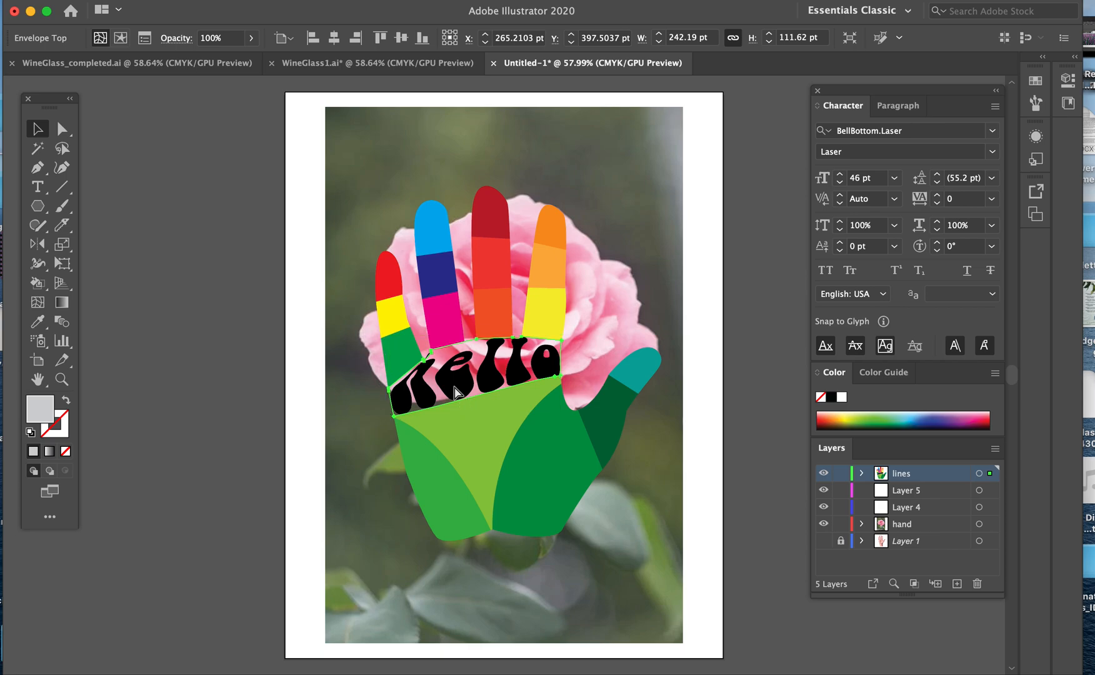
left_click(457, 393)
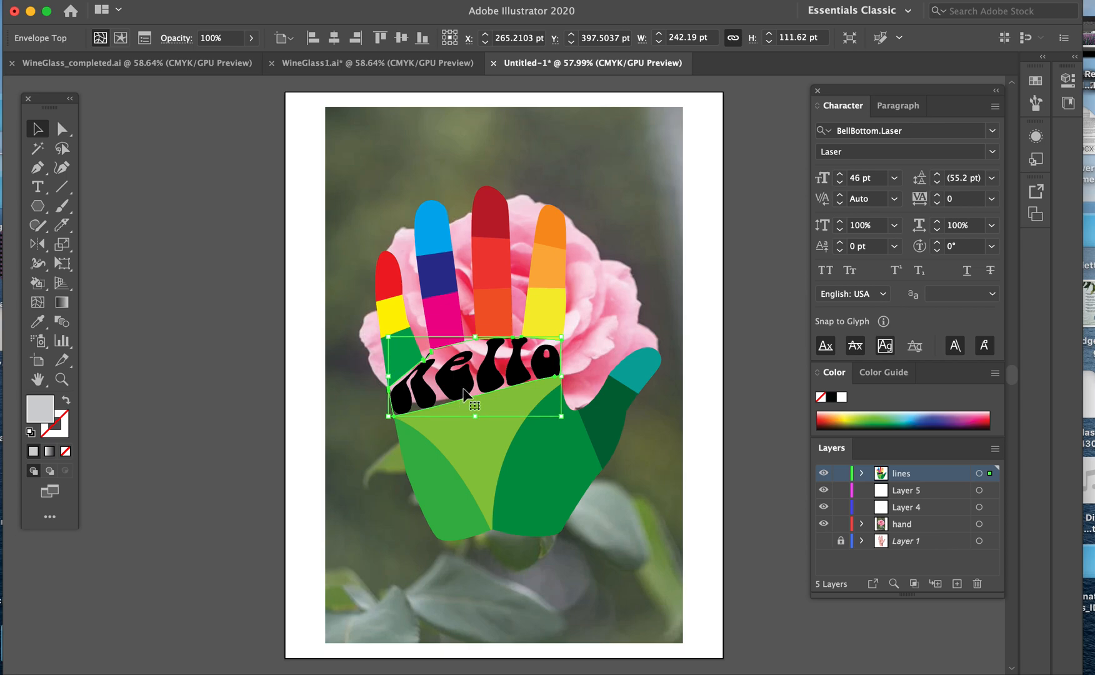
double_click(463, 387)
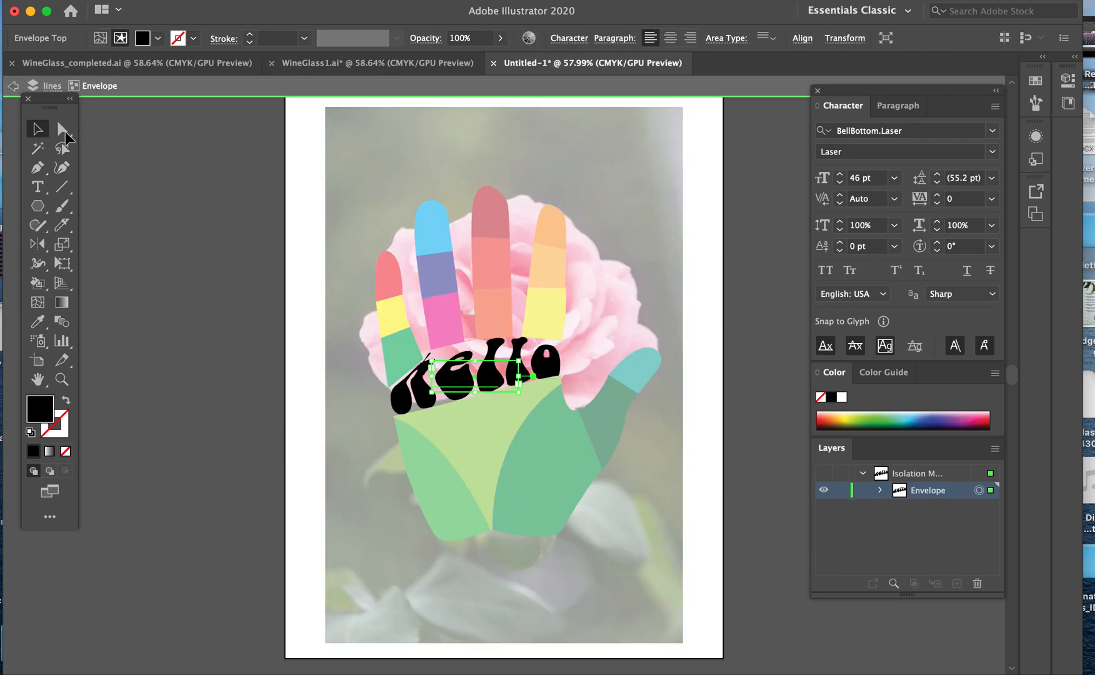
left_click(12, 86)
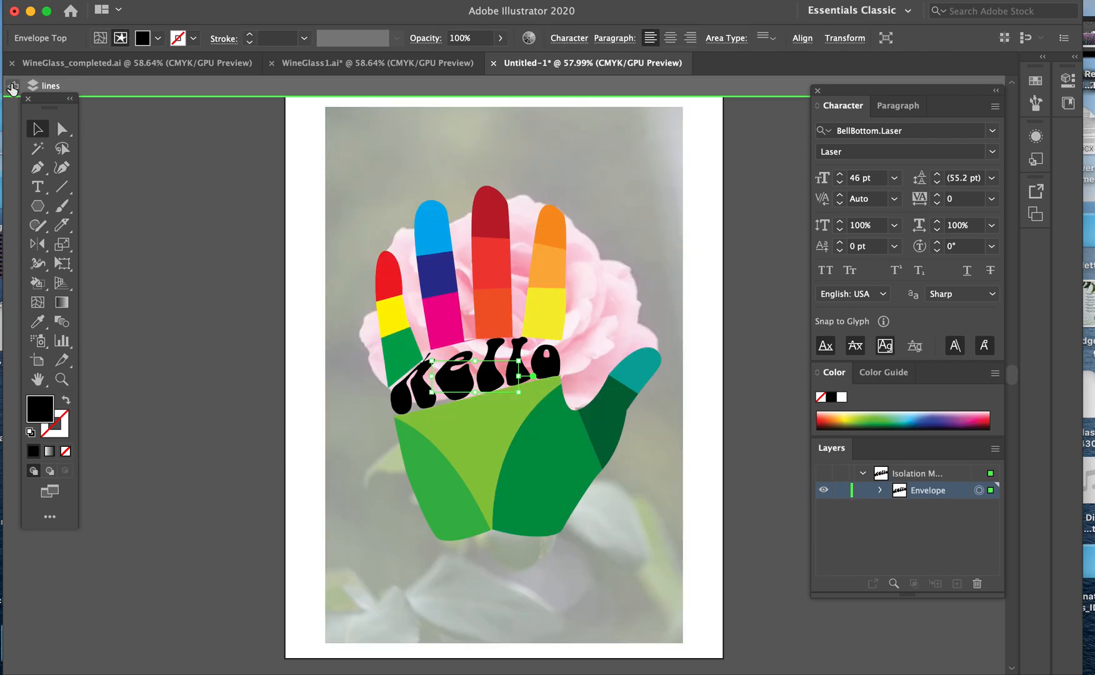
left_click(430, 364)
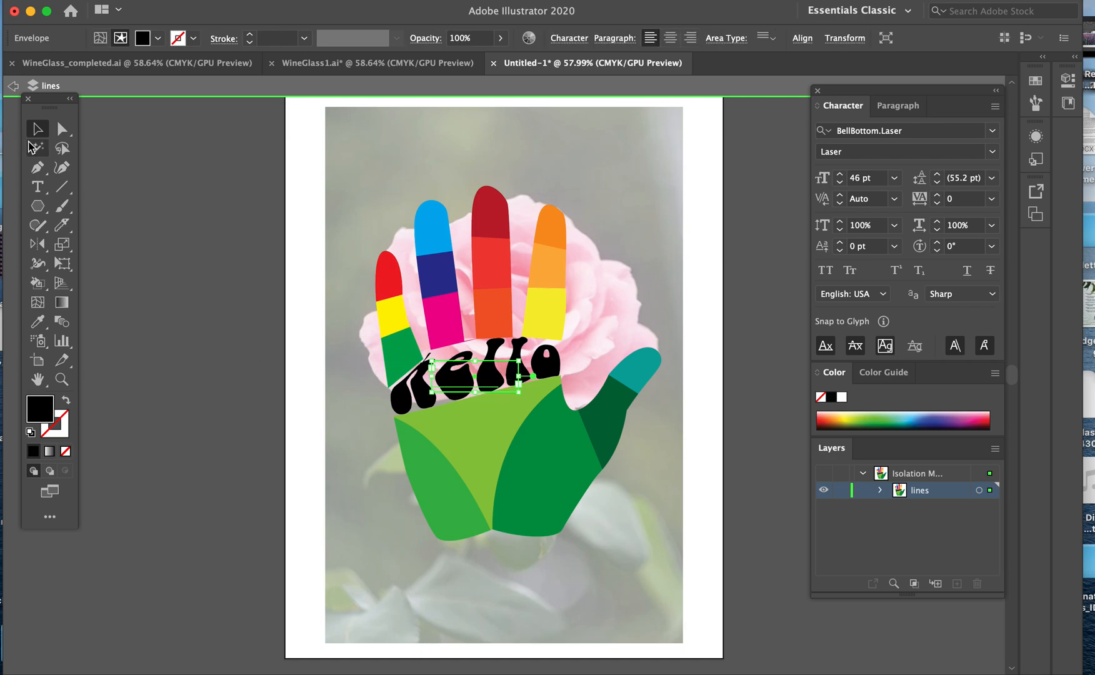
key("Delete")
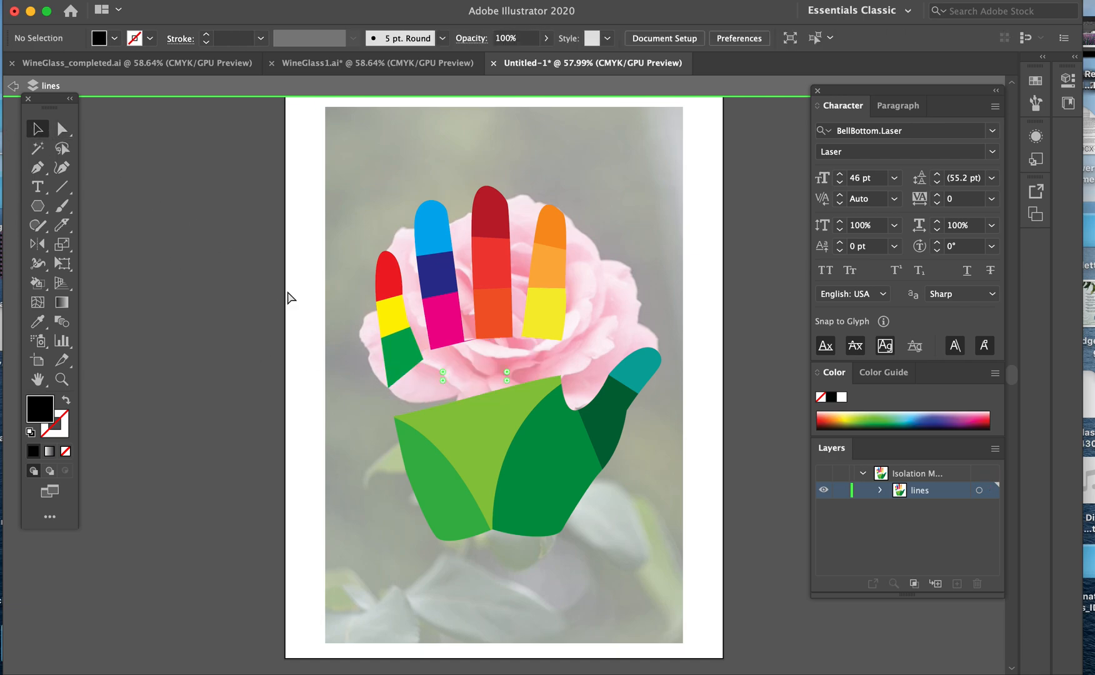
Step: Undo the deletions of the warped "hello" and the "World" text and leave isolation mode
key("super+z")
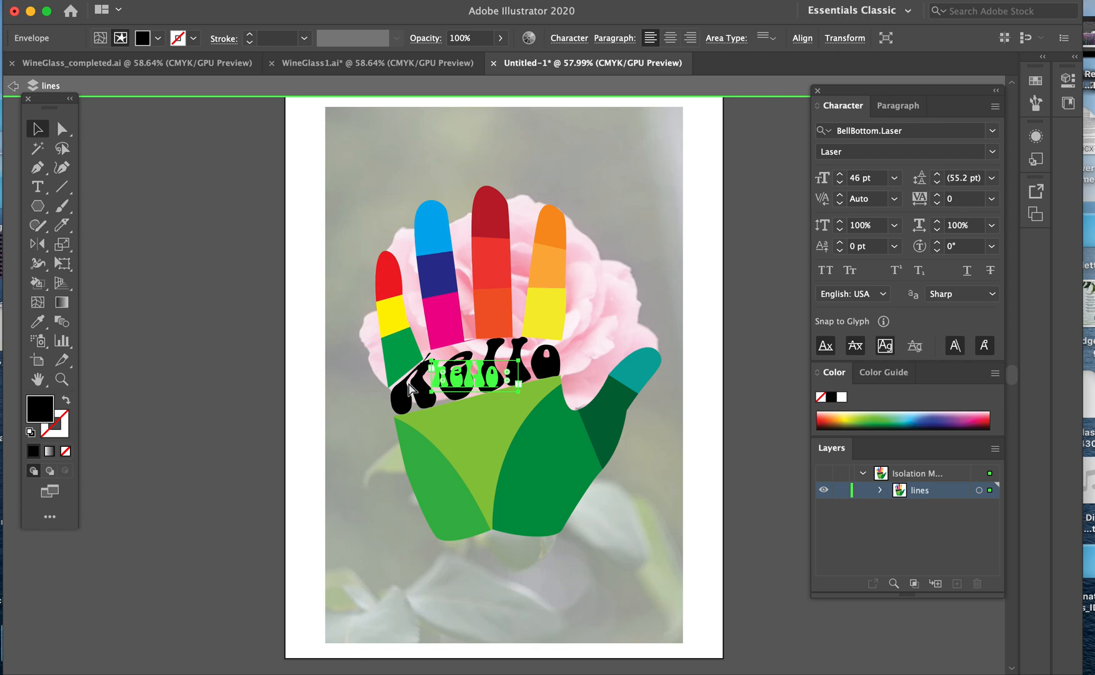
key("Escape")
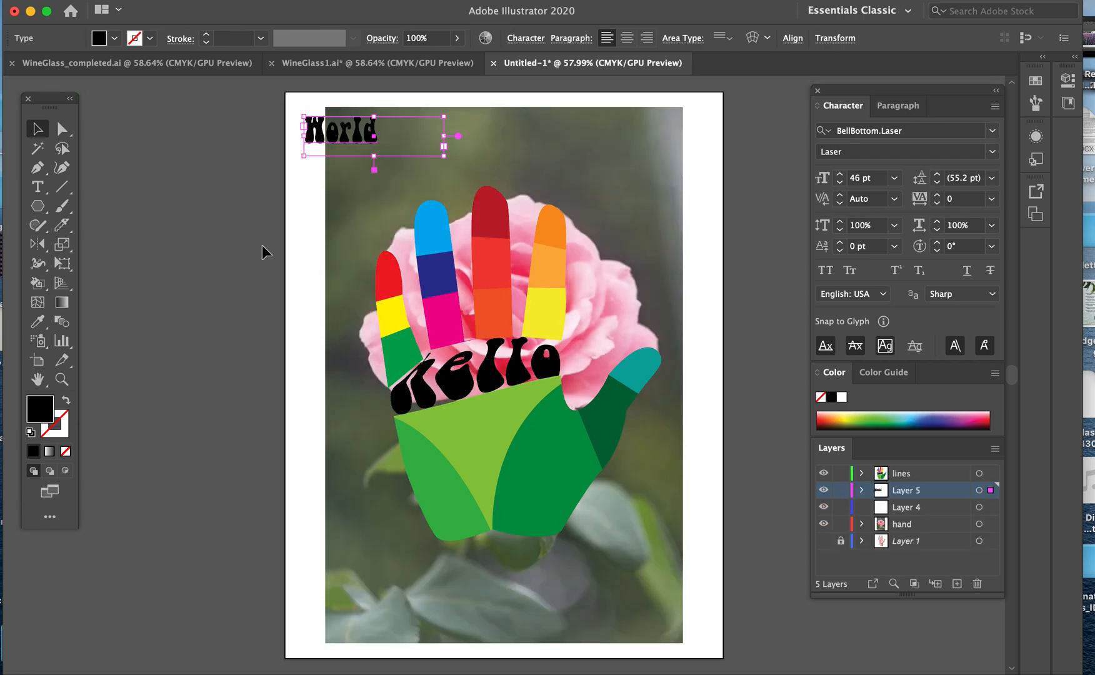
Step: Expand the warped "hello" text on the palm with Object and Fill enabled
left_click(427, 395)
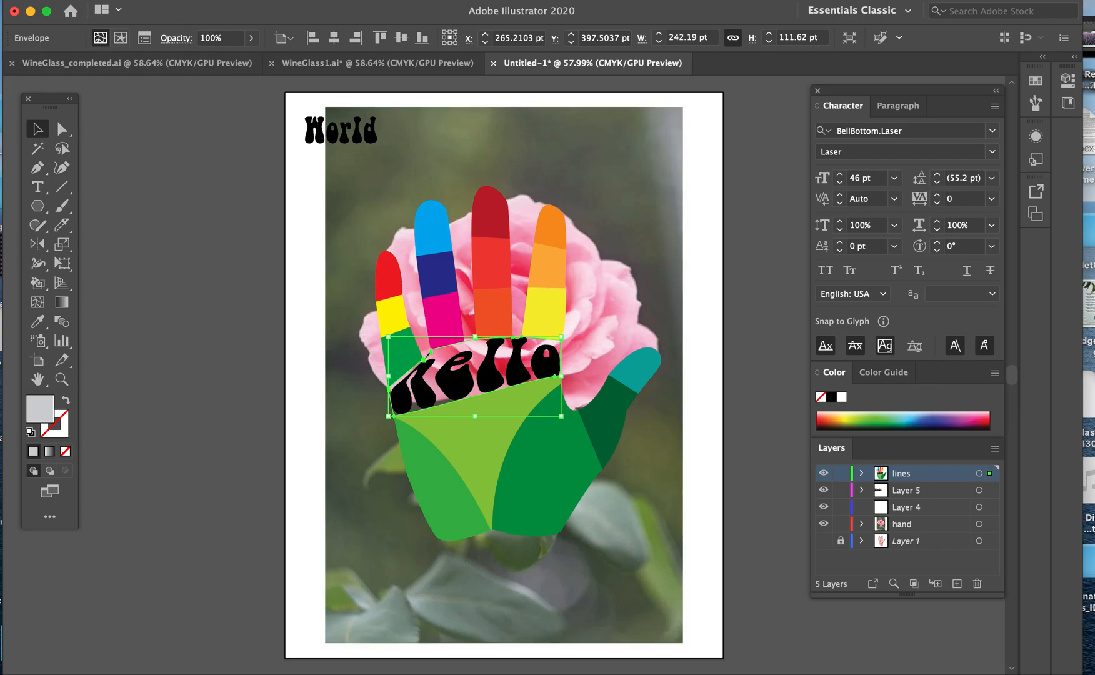
left_click(165, 0)
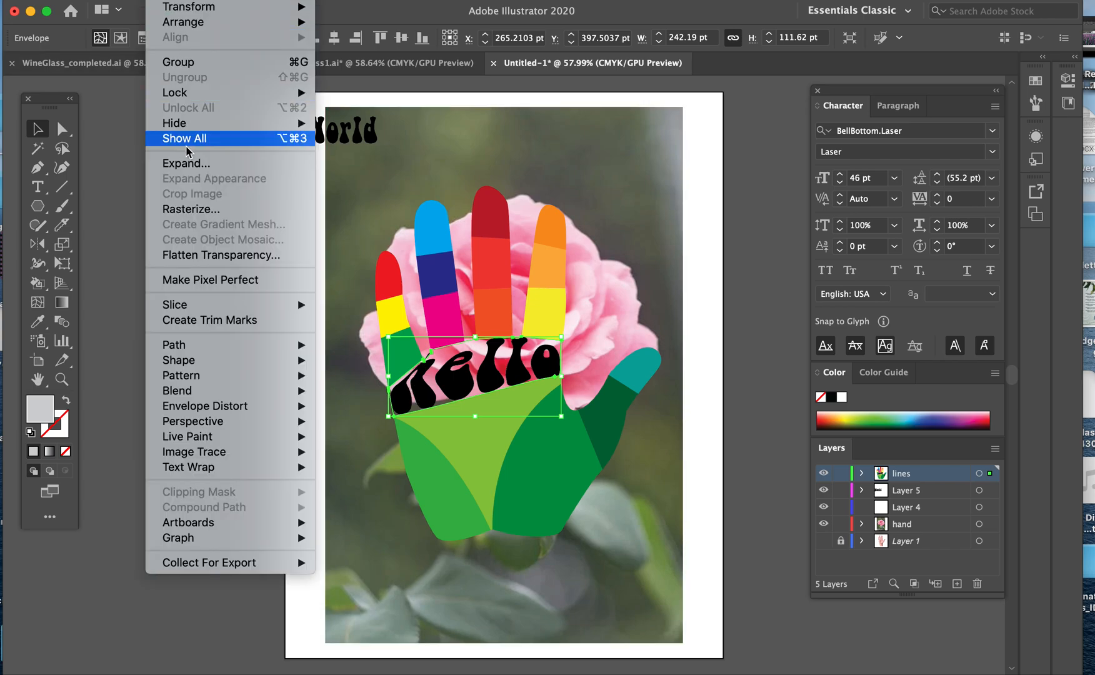
left_click(197, 165)
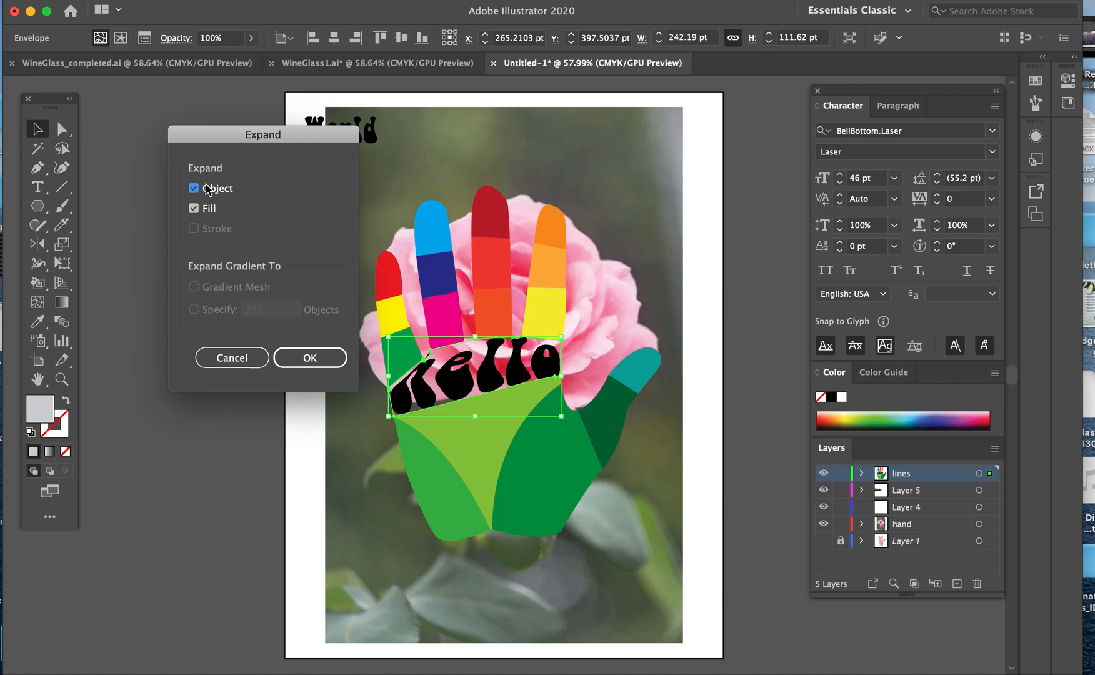
left_click(307, 359)
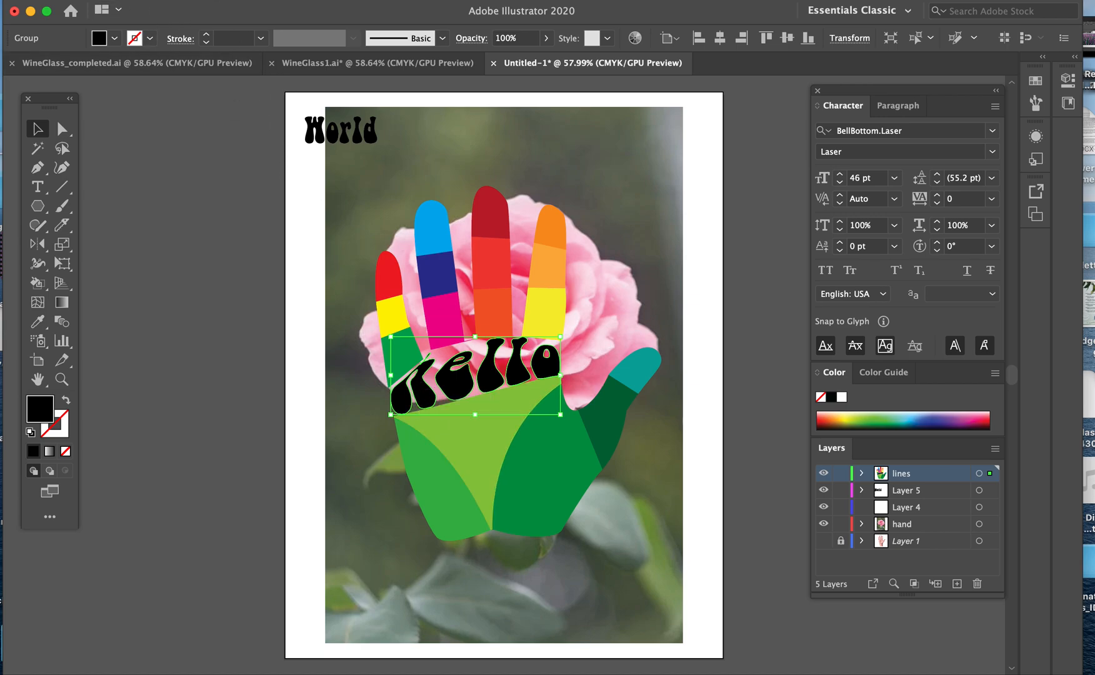
Step: Combine the expanded "hello" letters into a compound path
left_click(209, 1)
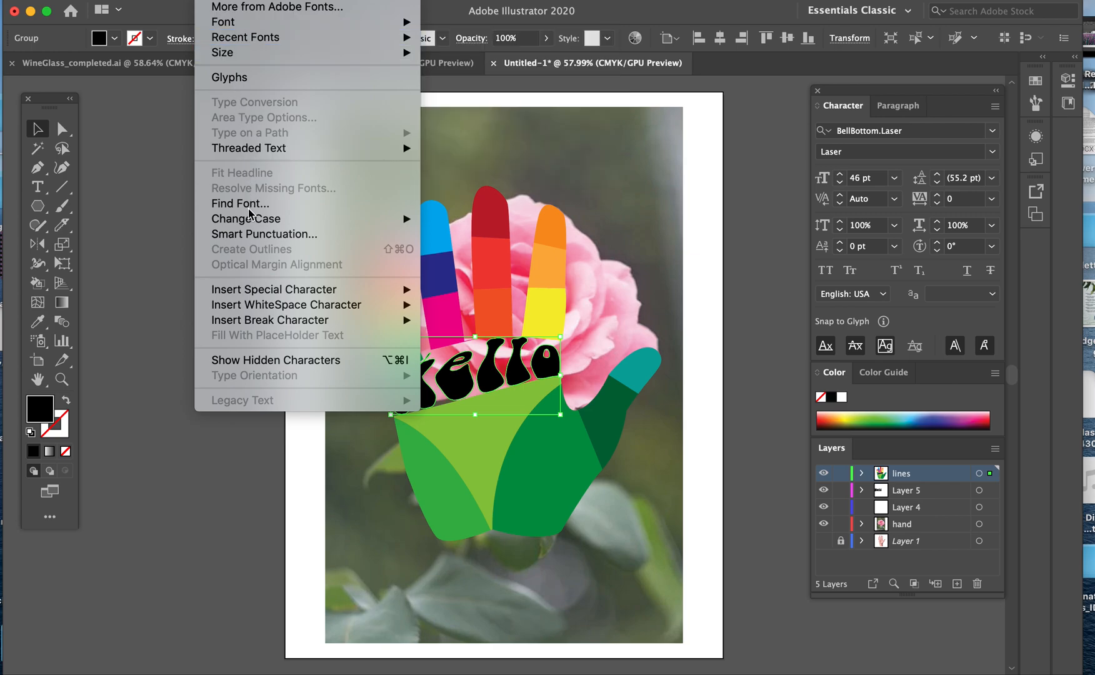
left_click(248, 250)
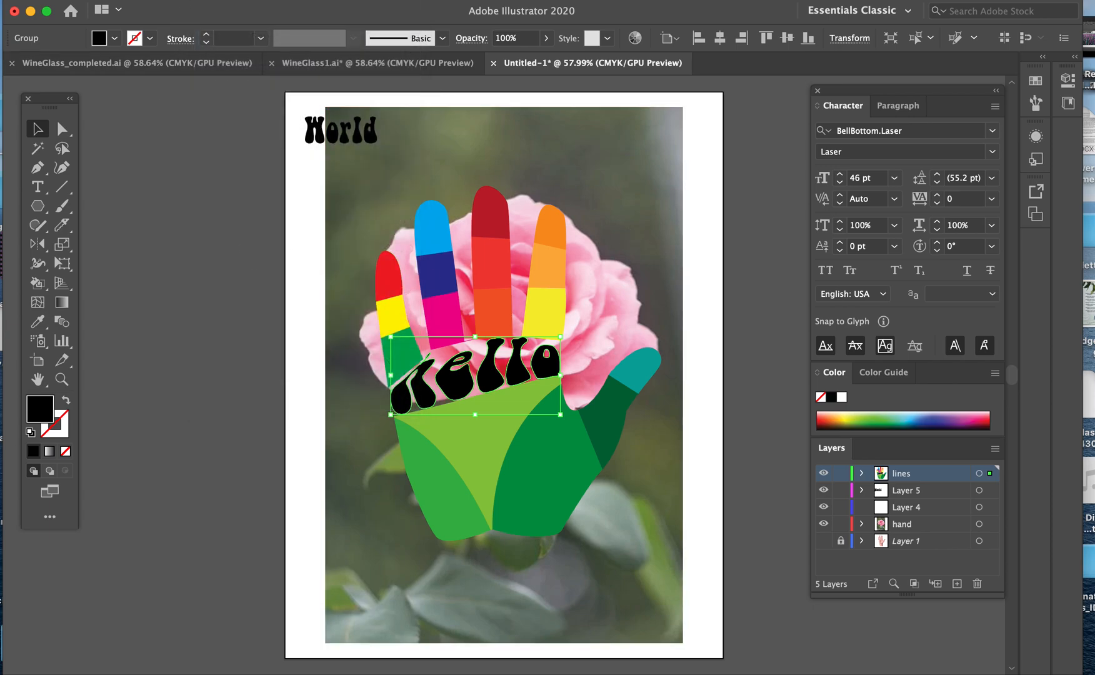
left_click(164, 0)
mouse_move(209, 444)
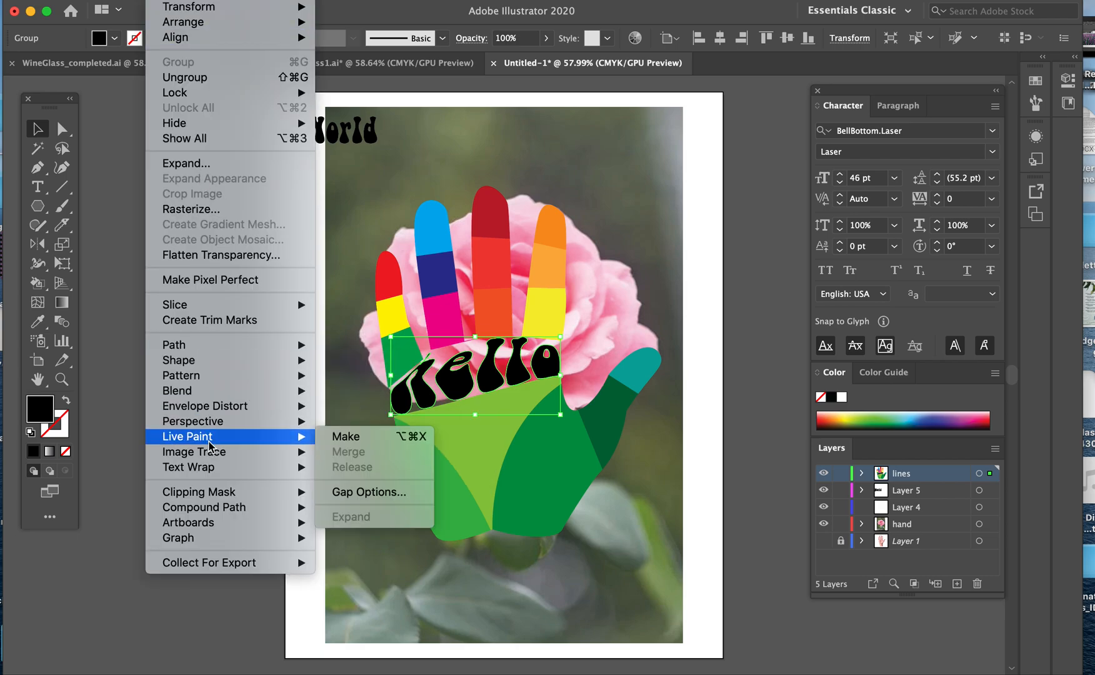
mouse_move(236, 492)
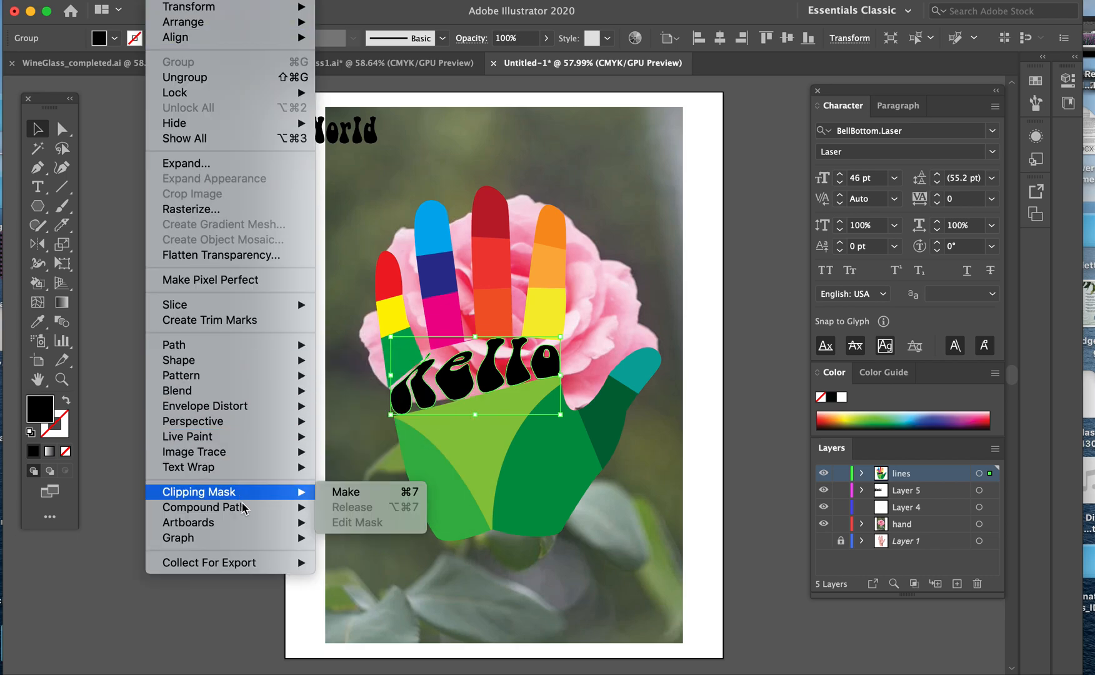
left_click(332, 509)
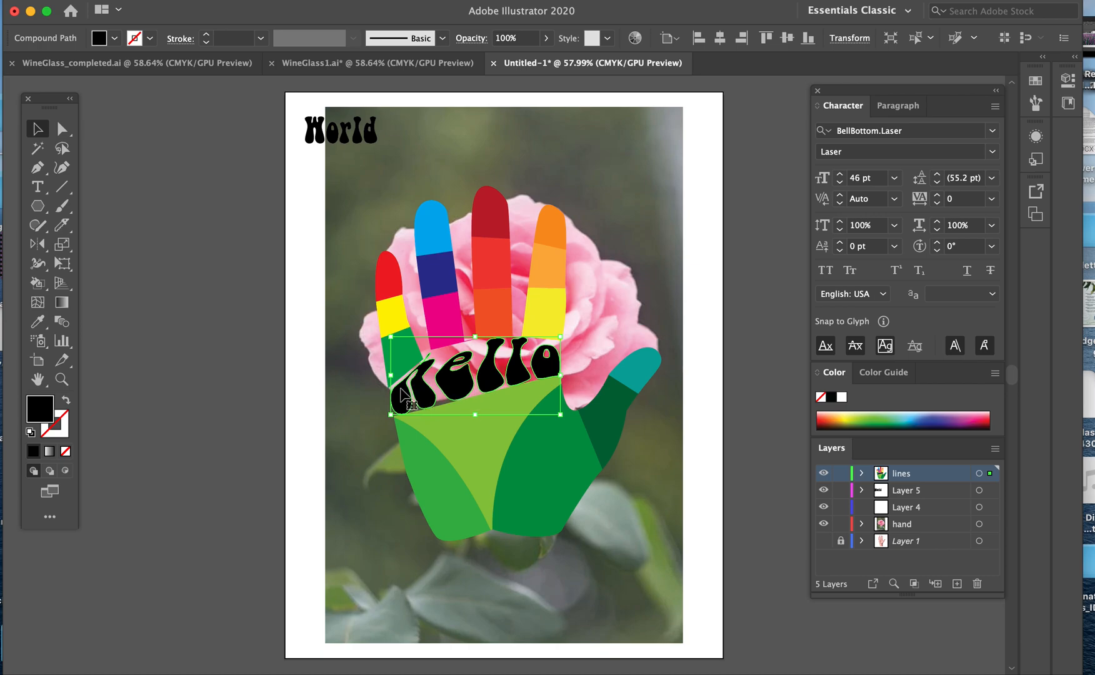
Step: Move the "hello" compound path off the palm to the area above the fingers
key("super")
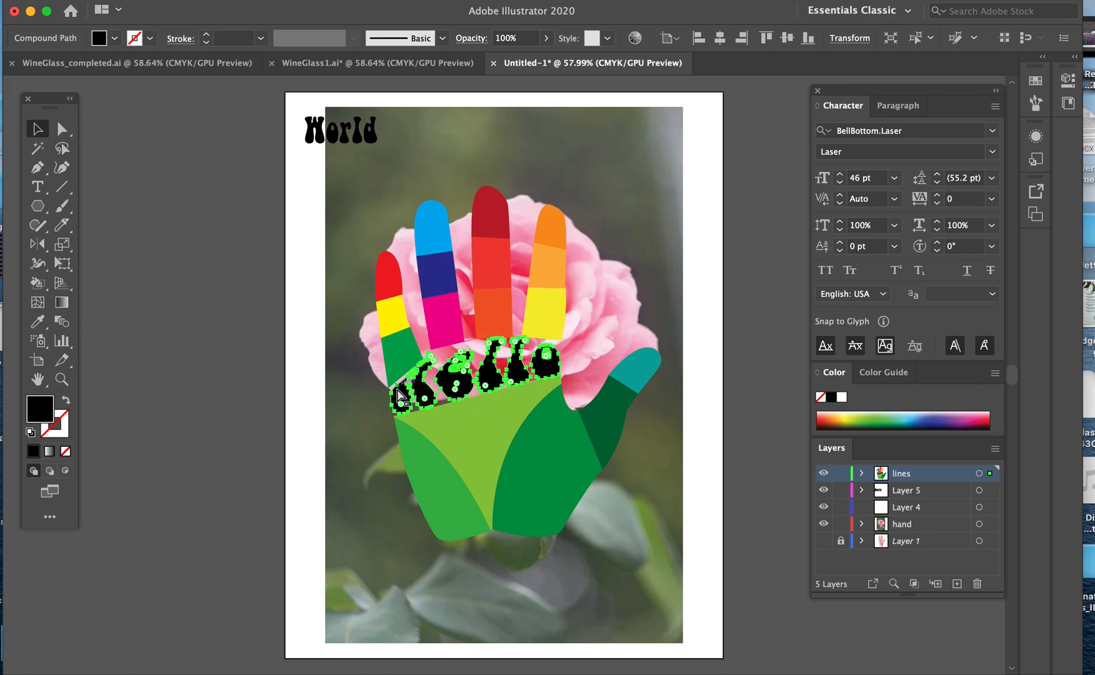
left_click_drag(397, 388, 450, 381)
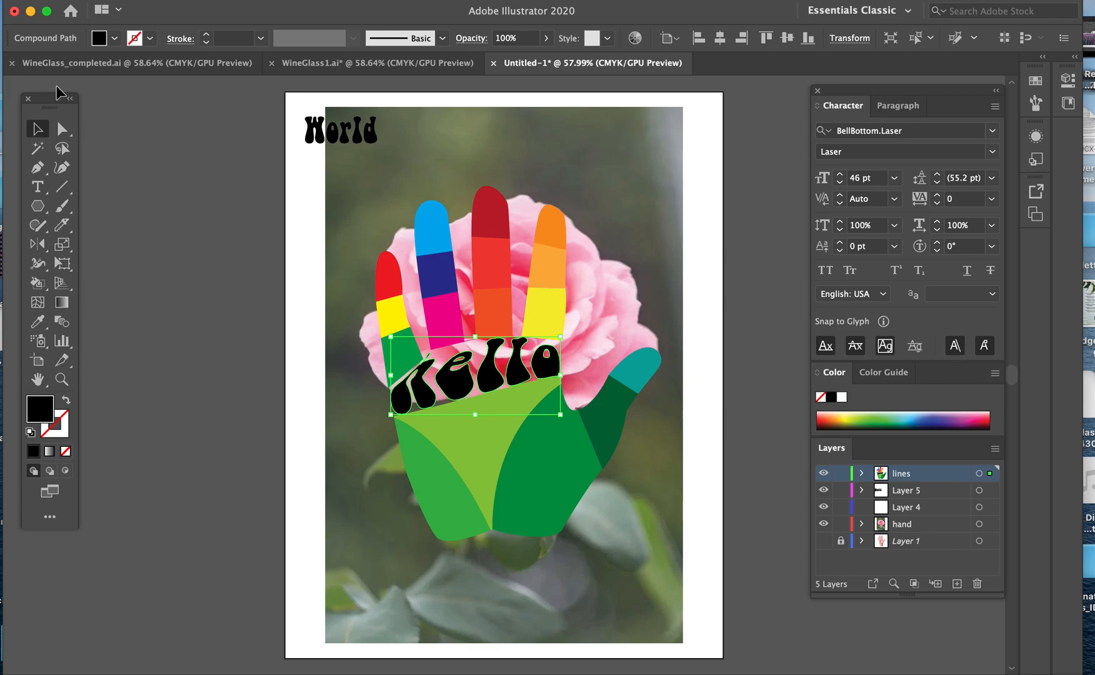
left_click(112, 144)
left_click(465, 385)
key("super")
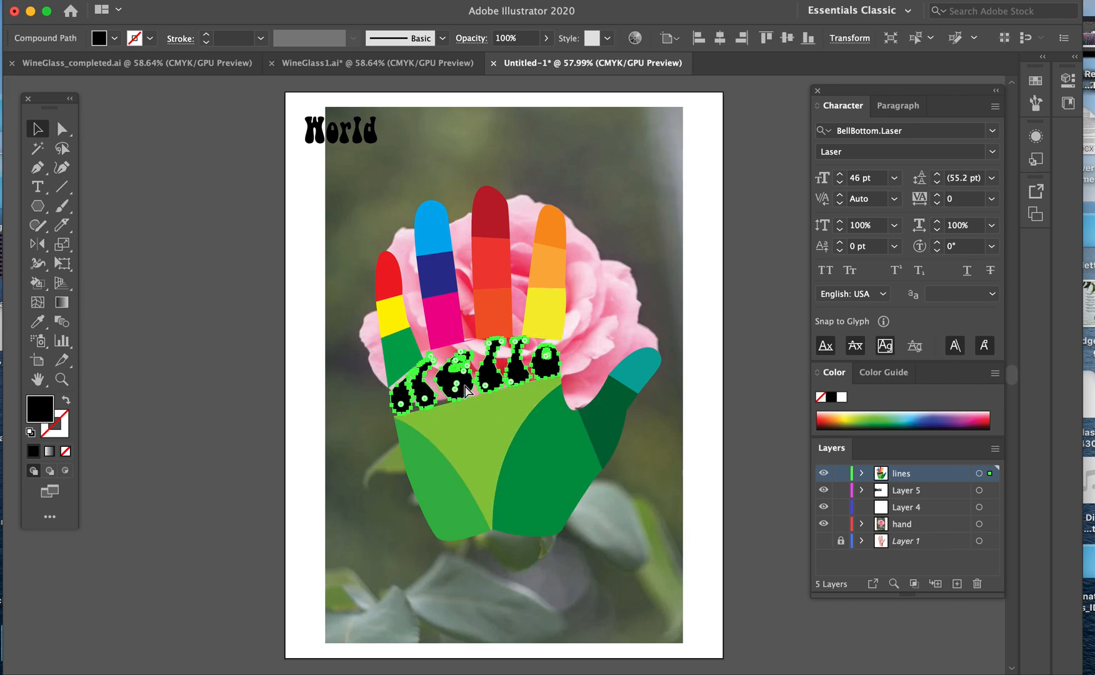
left_click_drag(466, 392, 525, 168)
left_click(523, 165)
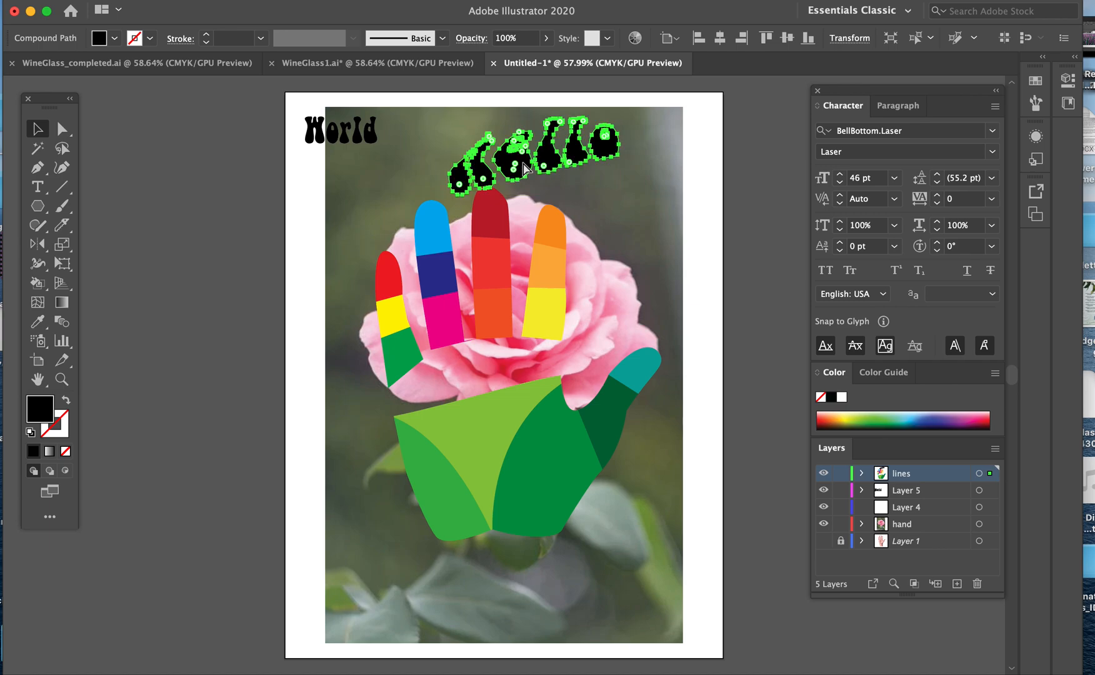
Step: Select the moved "hello" together with the rose photo and make a clipping mask
left_click(525, 168)
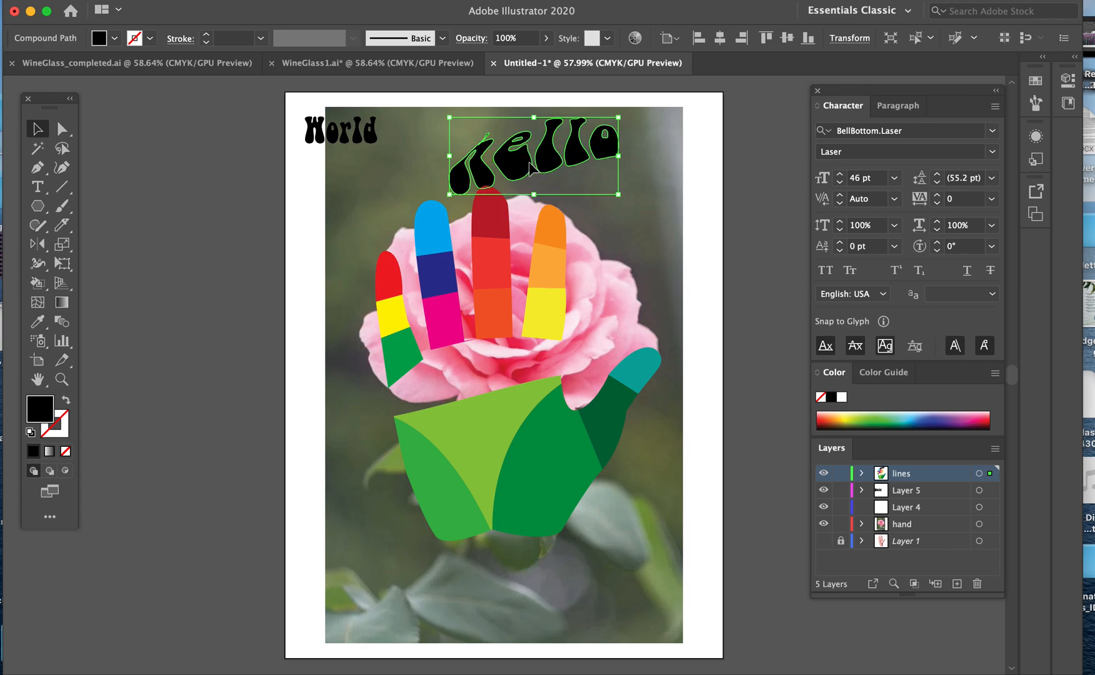
left_click(662, 185, "shift")
left_click(662, 187)
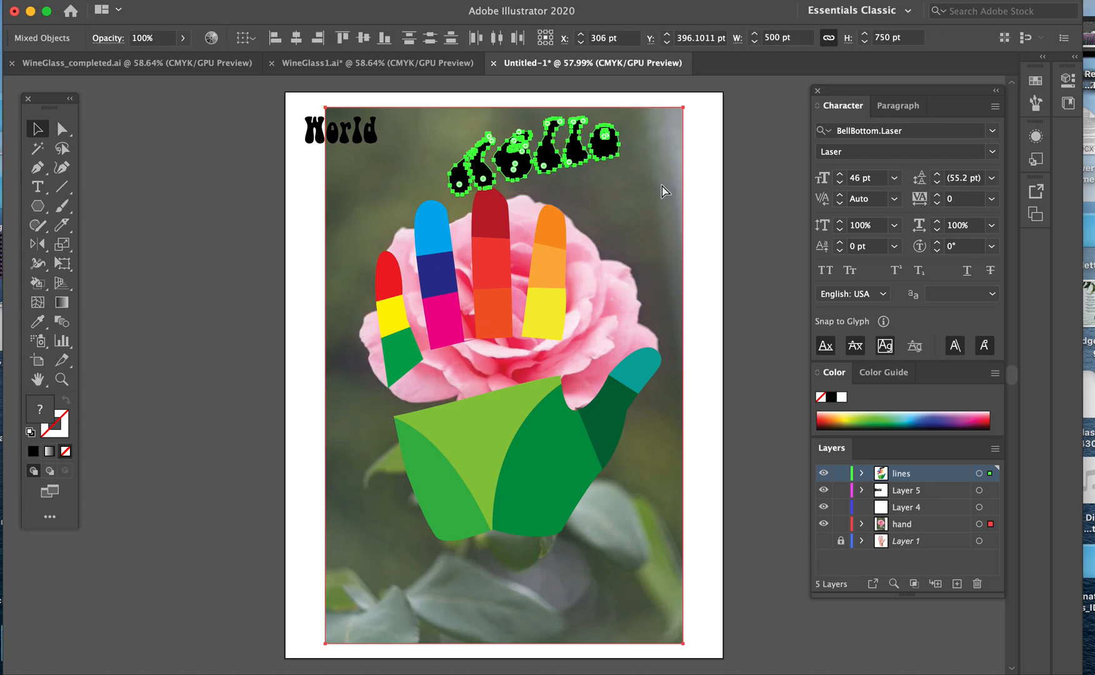
key("super+7")
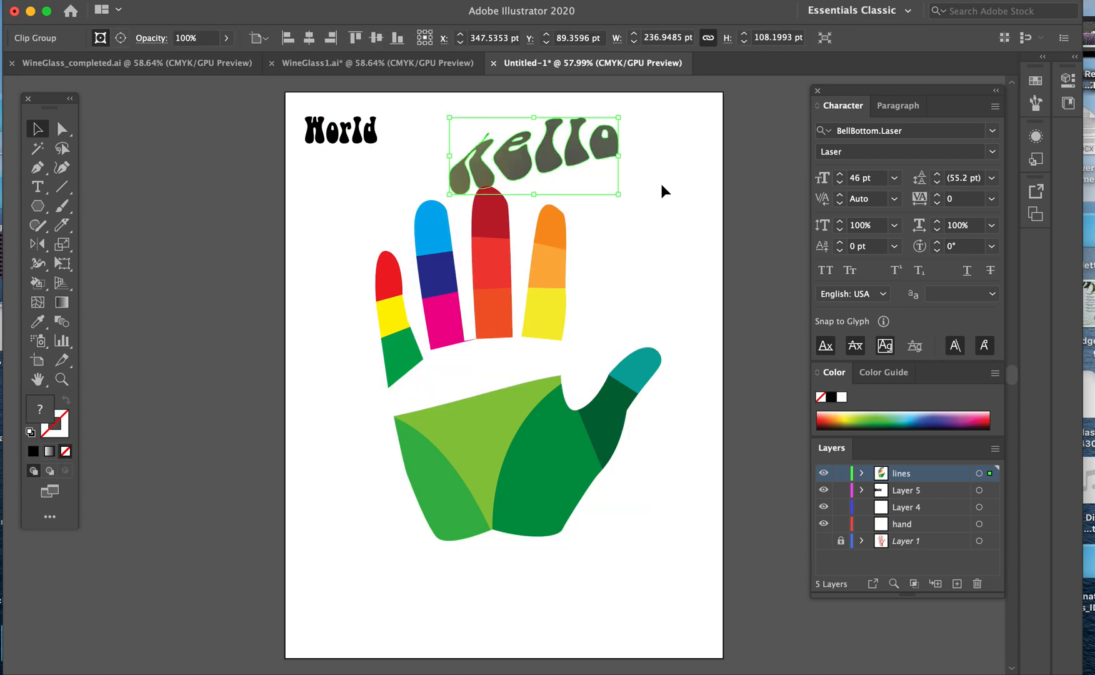
Step: Undo the clipping mask and the move of "hello" away from the palm
key("super+z")
key("super+z")
key("super+z")
key("super+z")
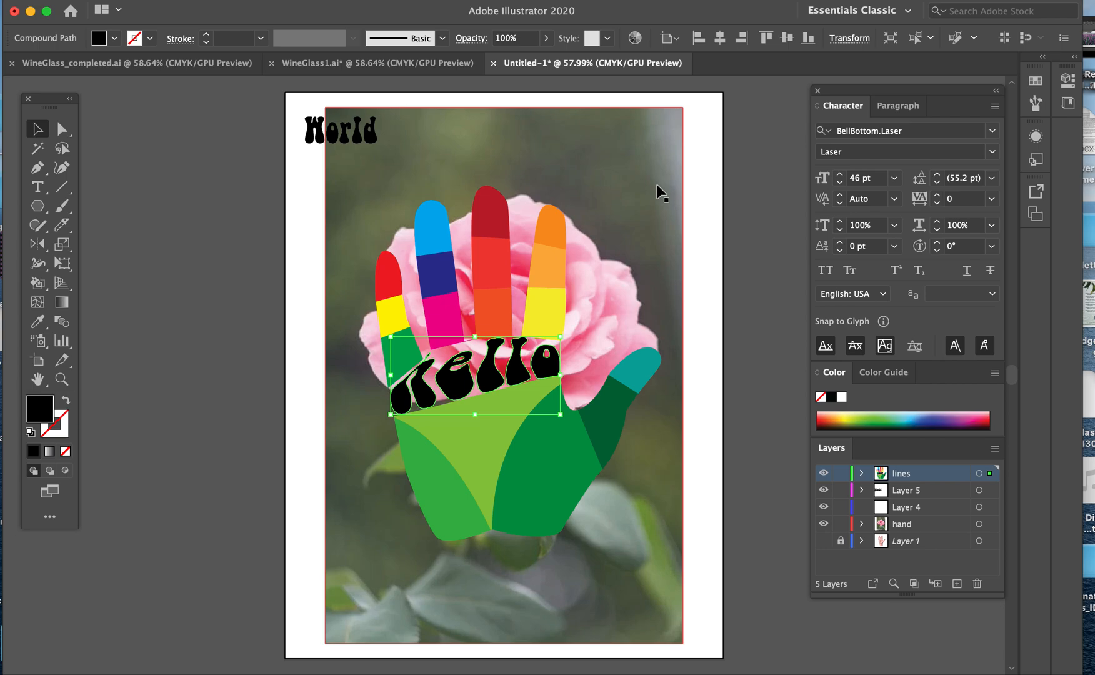
Step: Clip the rose photo to the "hello" compound path on the palm and deselect it
key("super+a")
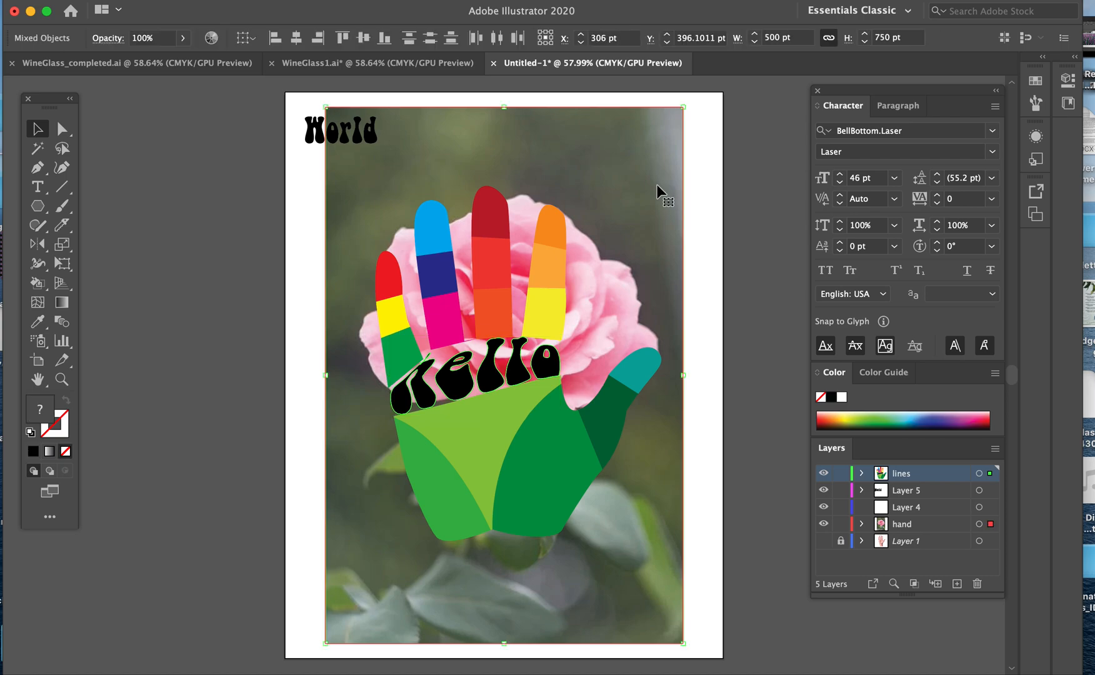
key("super+7")
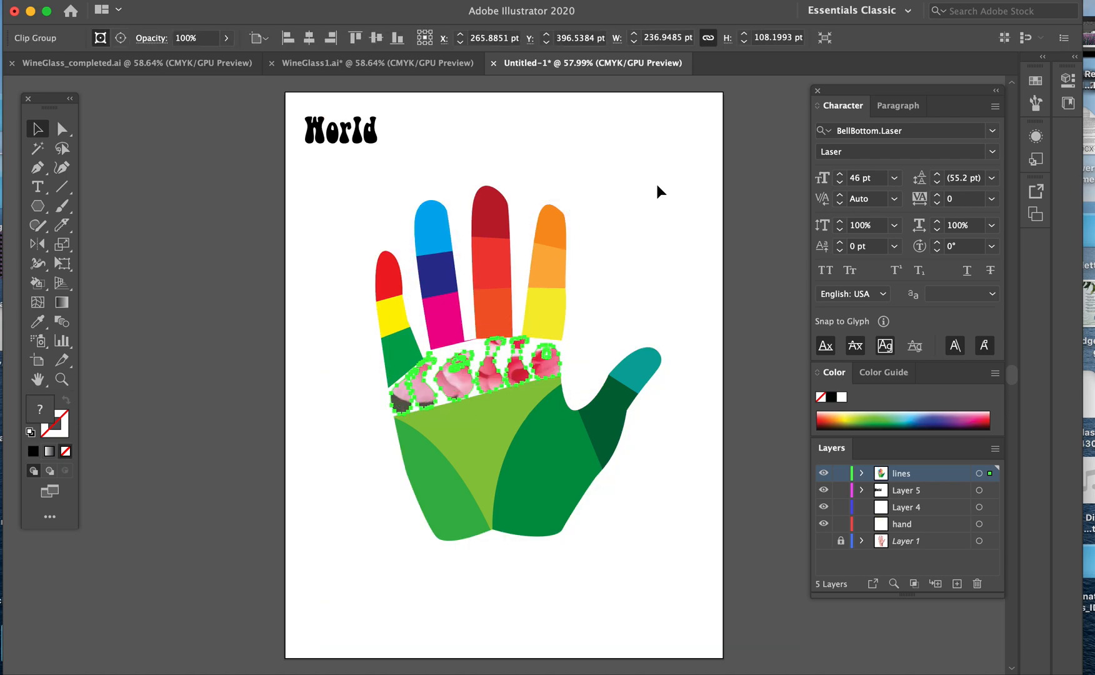
left_click(672, 210)
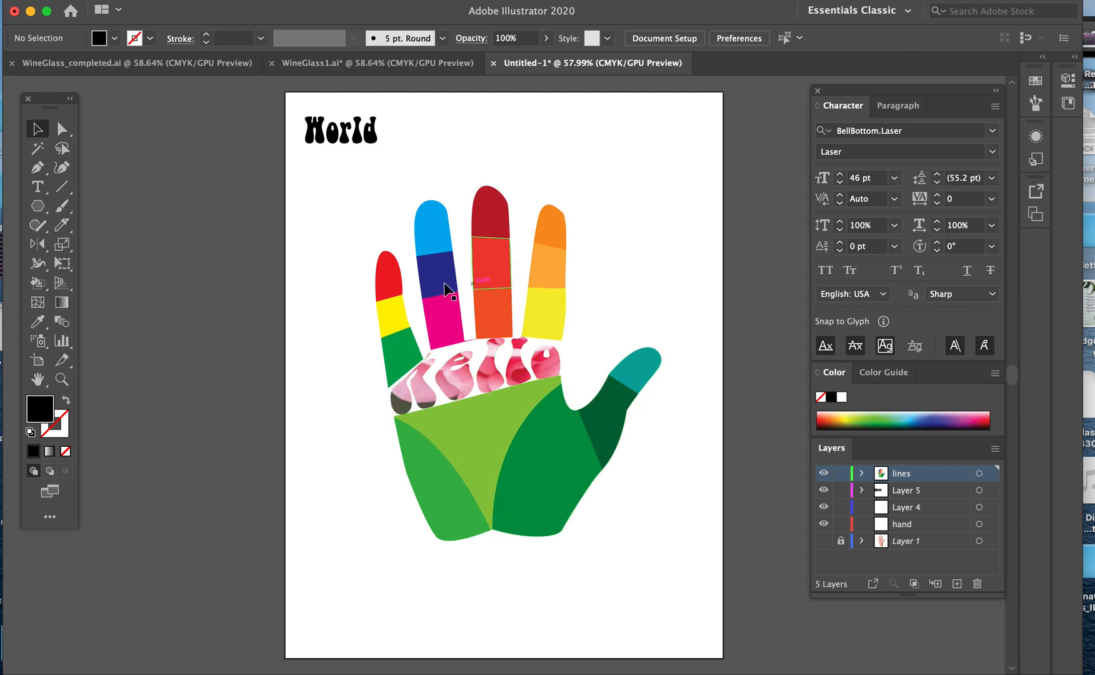
Step: Try to move Layer 5 with the "World" text above the lines layer, and undo it
left_click(337, 134)
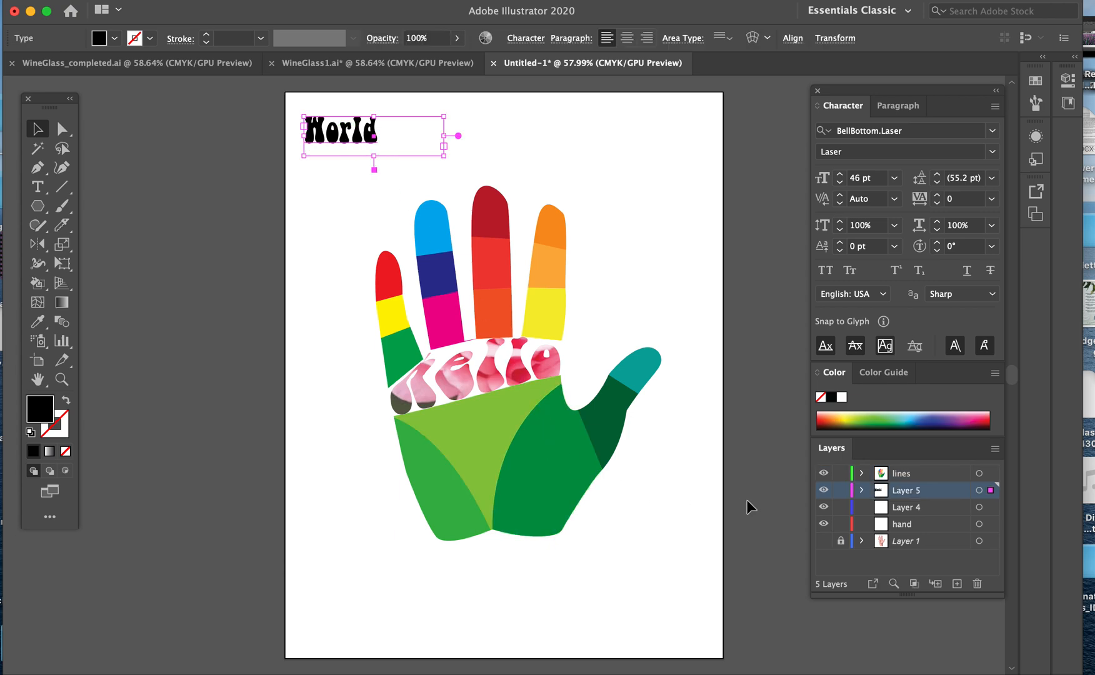
left_click_drag(949, 491, 935, 467)
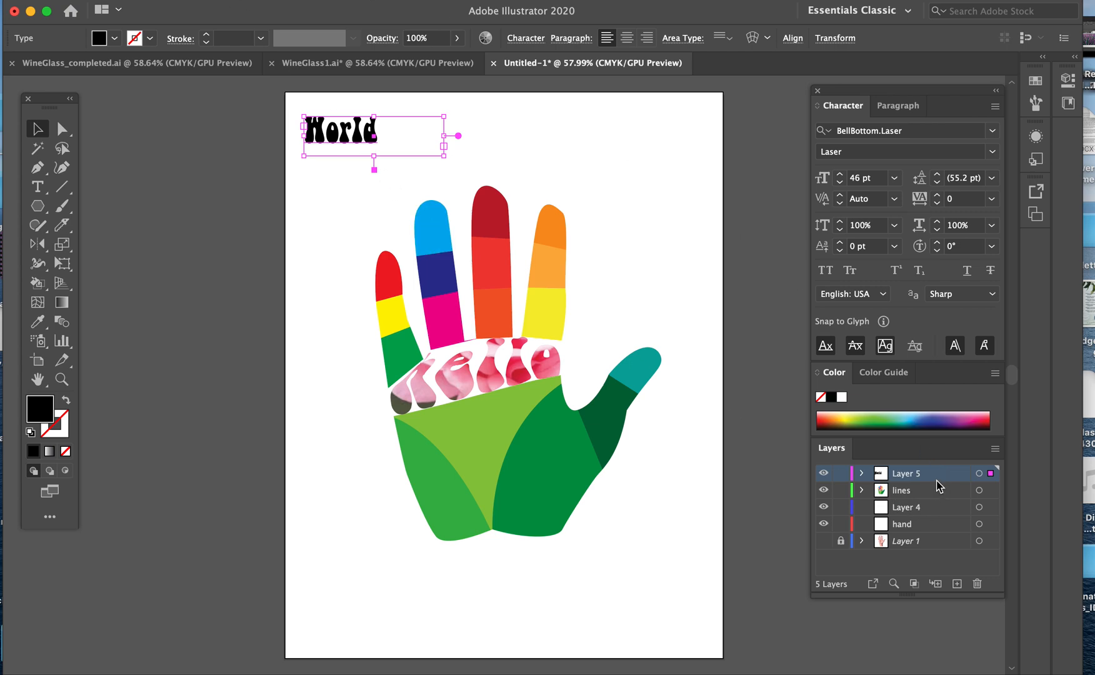
key("super+z")
Step: Select all artwork on the lines layer and change its stacking order with Arrange
left_click(911, 474)
left_click(980, 474)
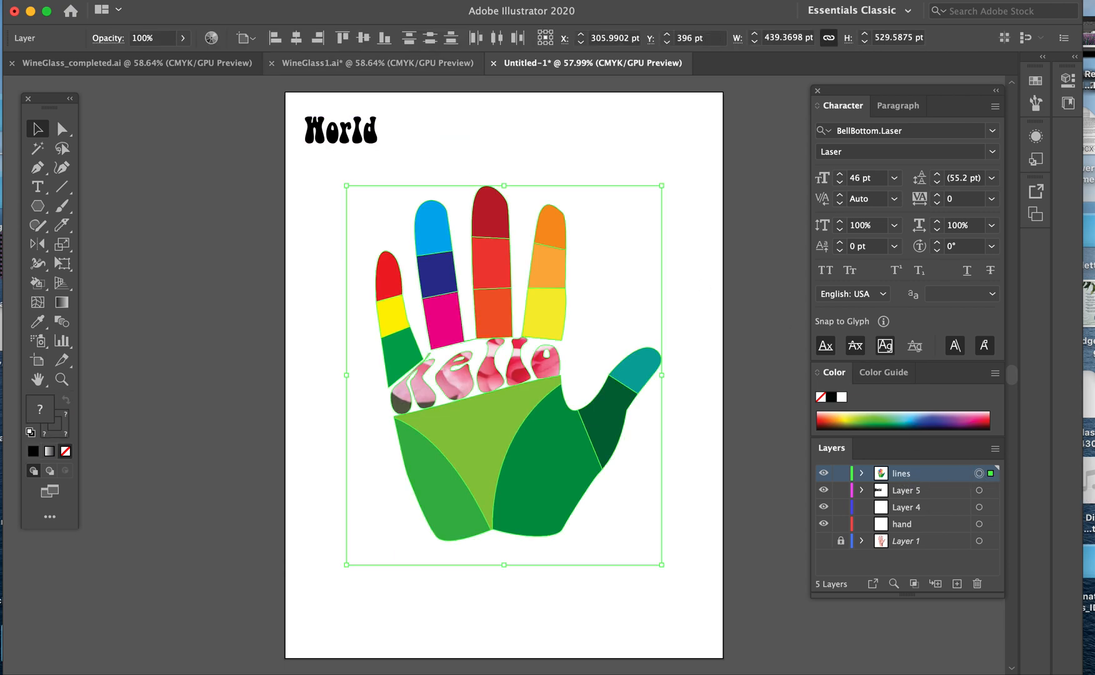
left_click(164, 1)
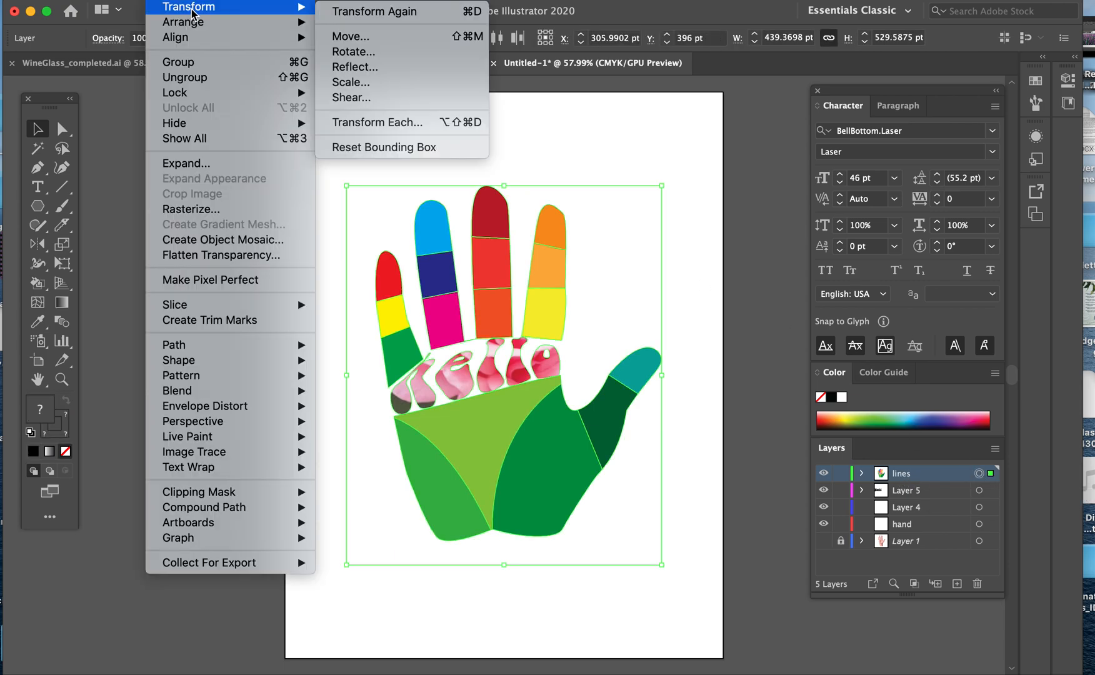
mouse_move(212, 22)
left_click(360, 25)
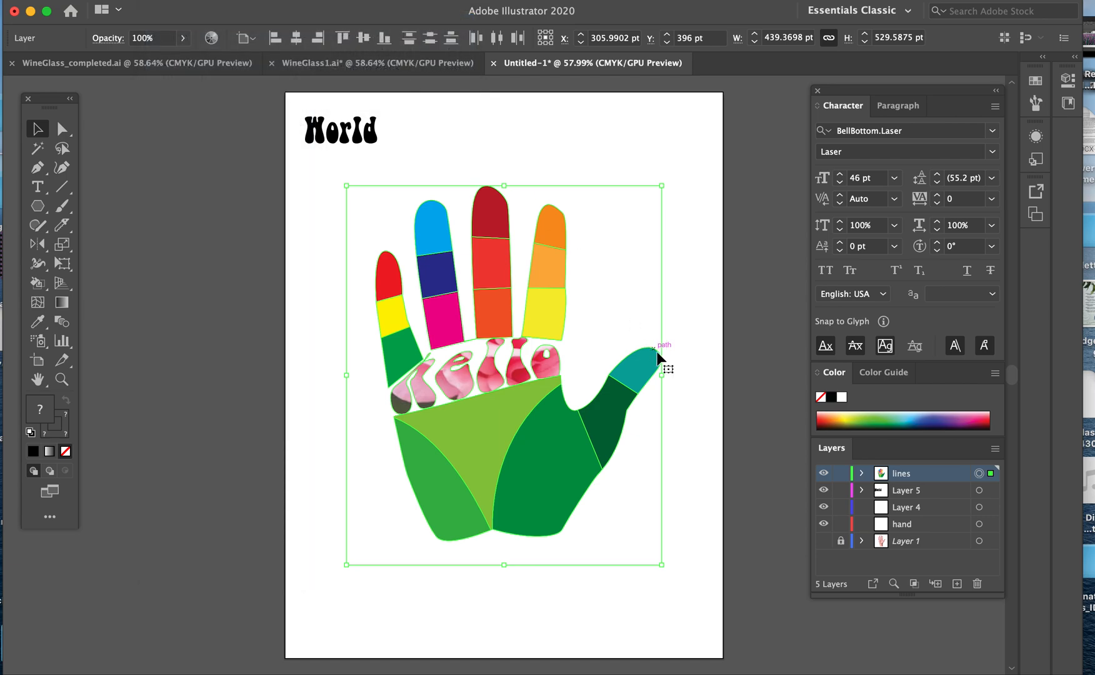
Step: Warp the "World" text into the green palm section below the thumb using Envelope Distort's Make with Top Object
left_click(338, 389)
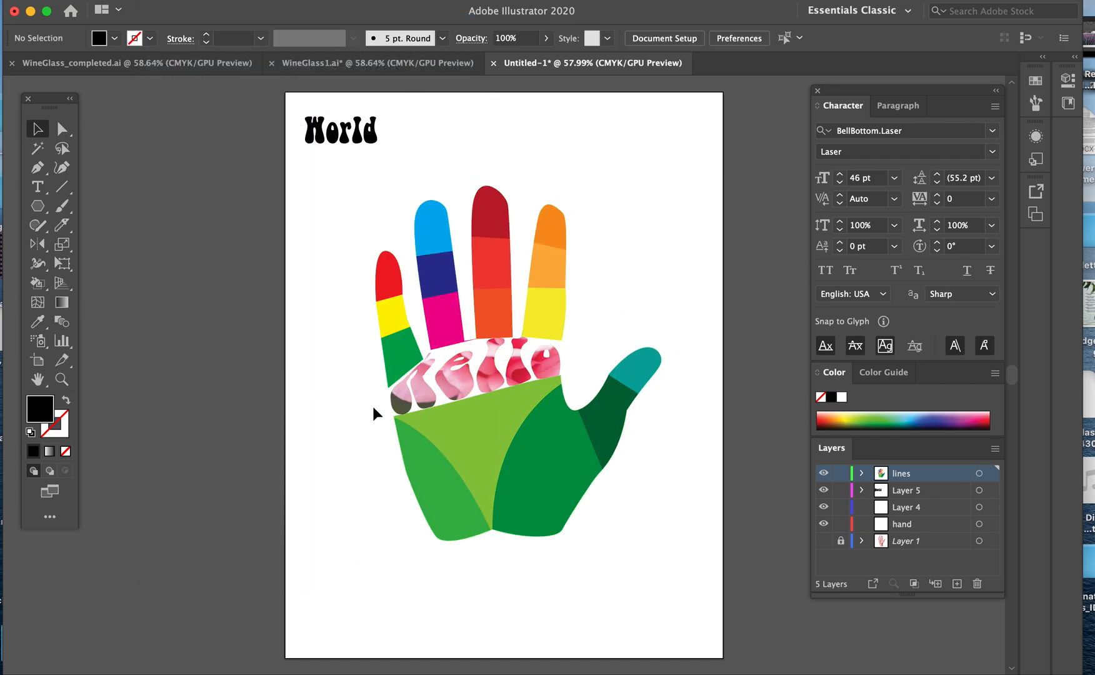
left_click(548, 499)
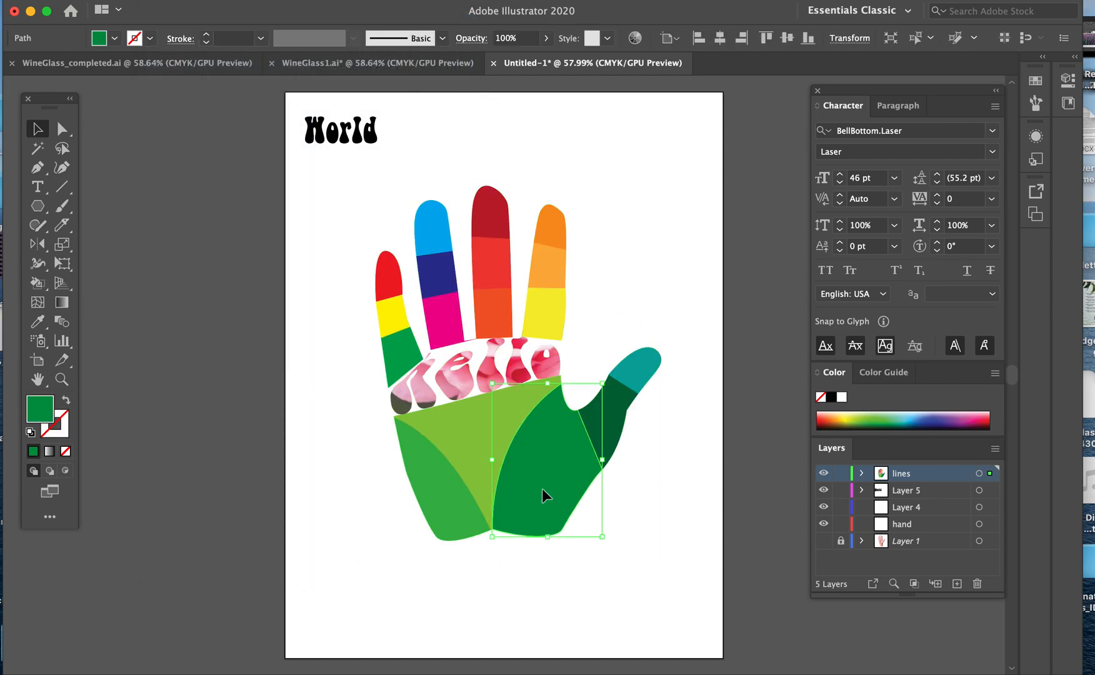
left_click(332, 144, "shift")
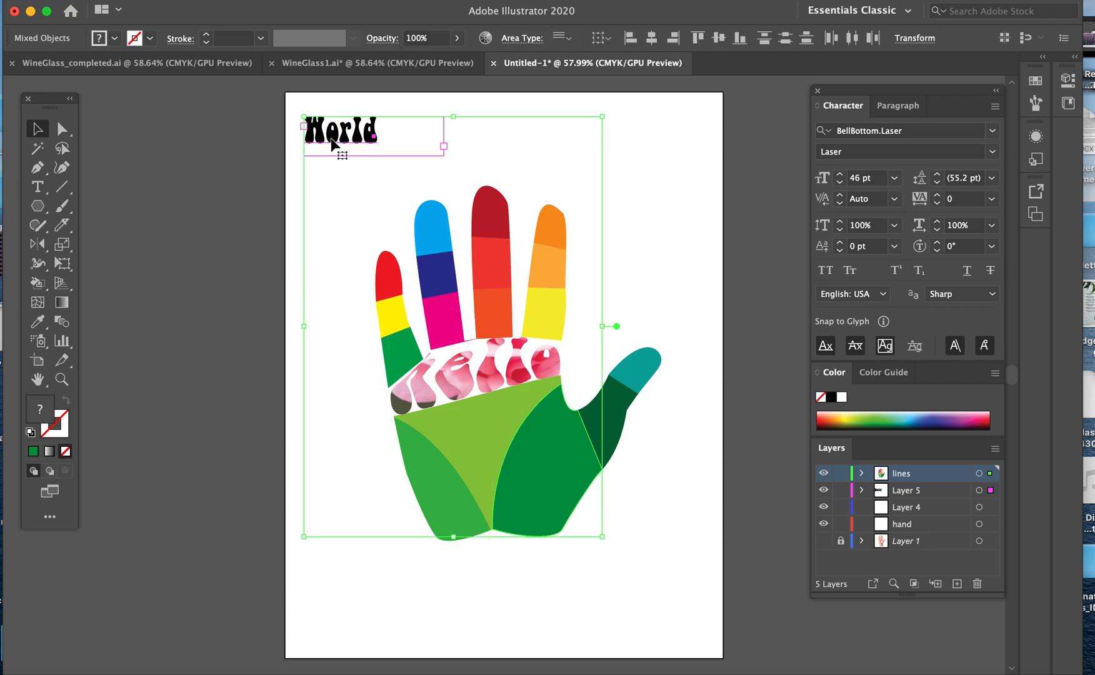
left_click(160, 1)
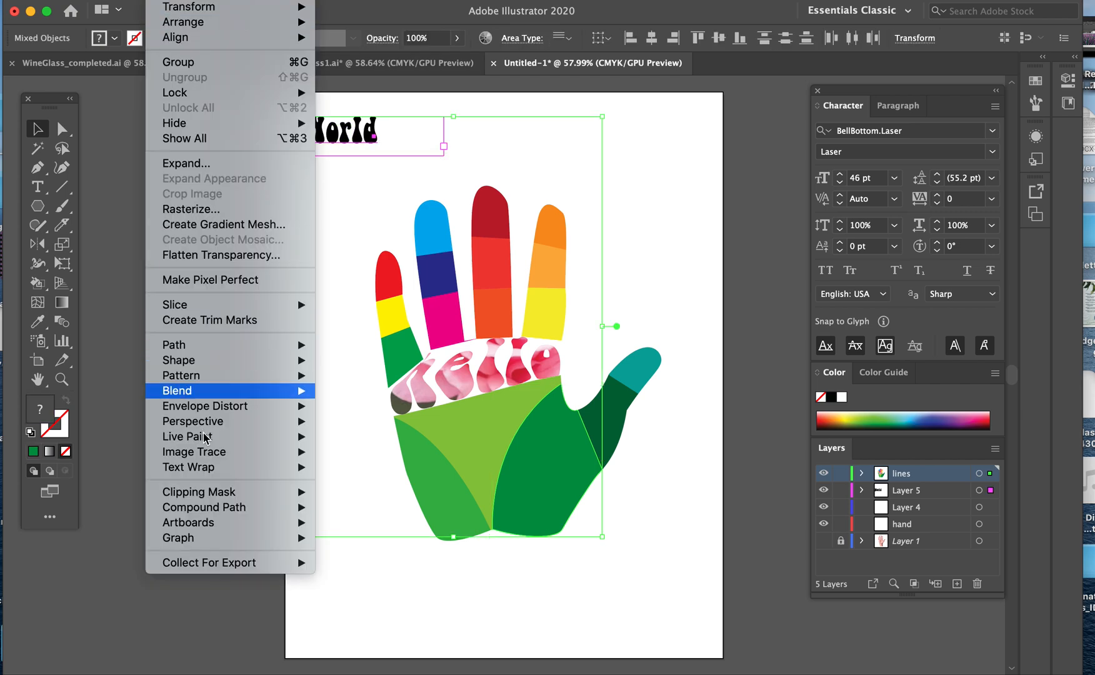
mouse_move(210, 405)
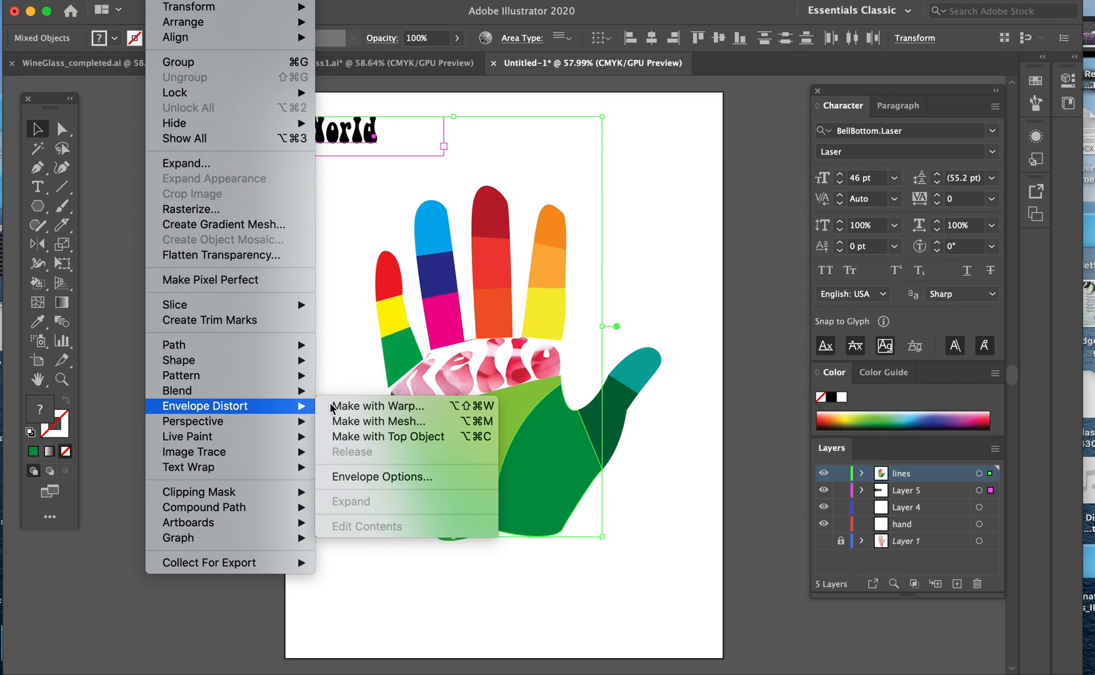
left_click(342, 436)
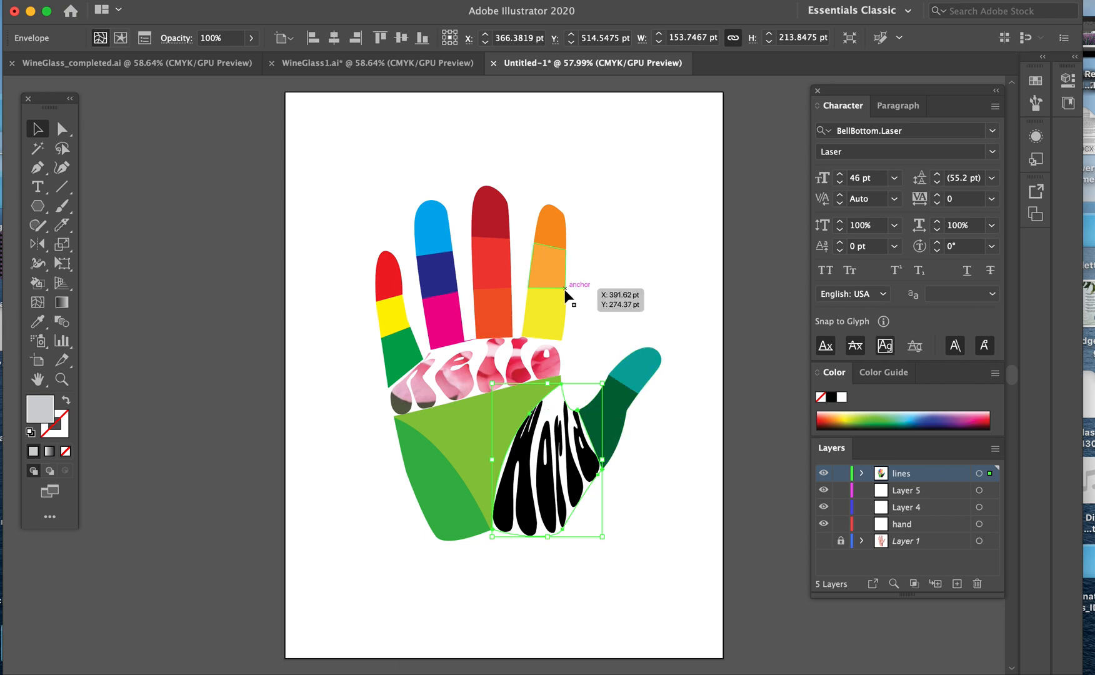
Step: Paste the rose photo onto the artboard and move it to the hand layer, behind the lines artwork
left_click(630, 287)
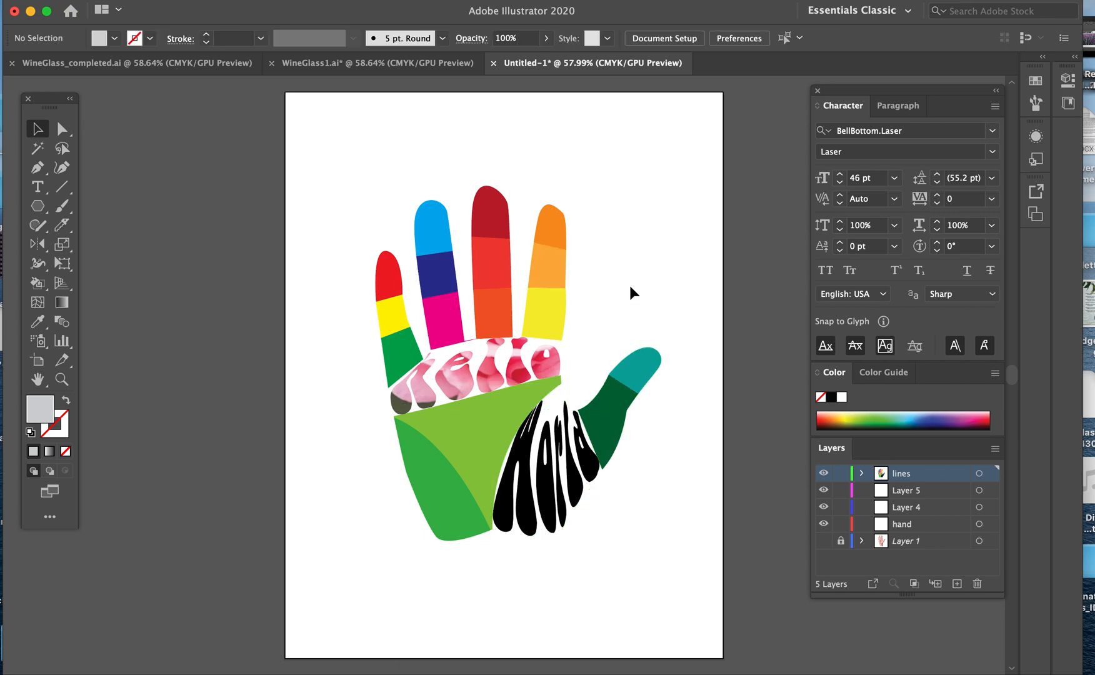
key("super+v")
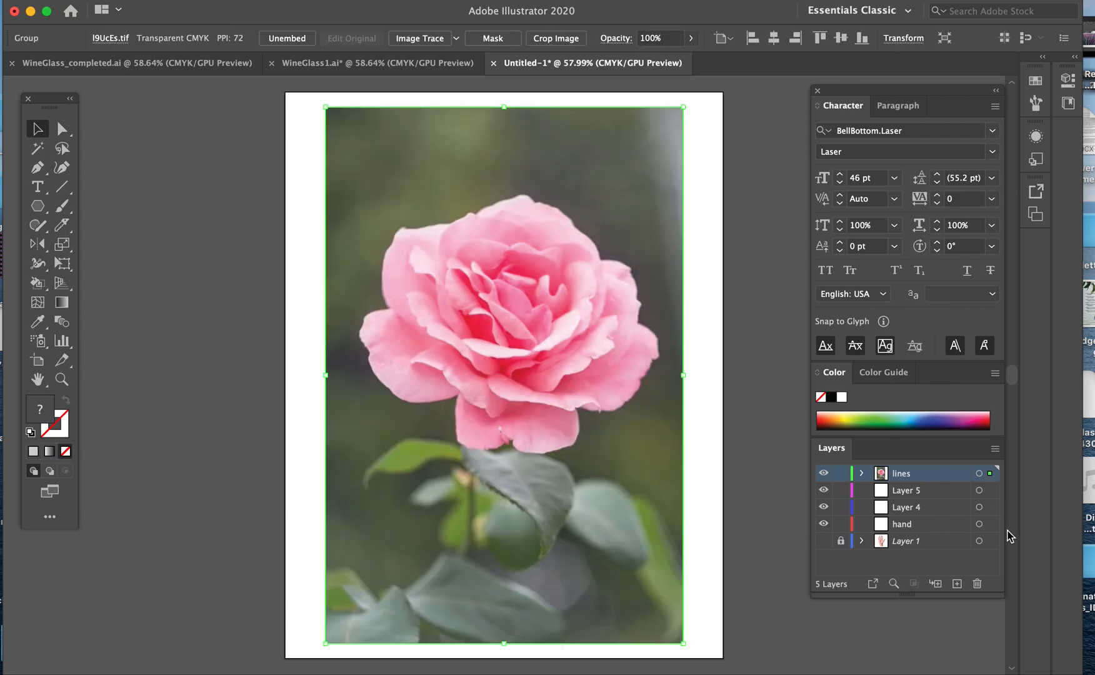
left_click_drag(989, 475, 988, 529)
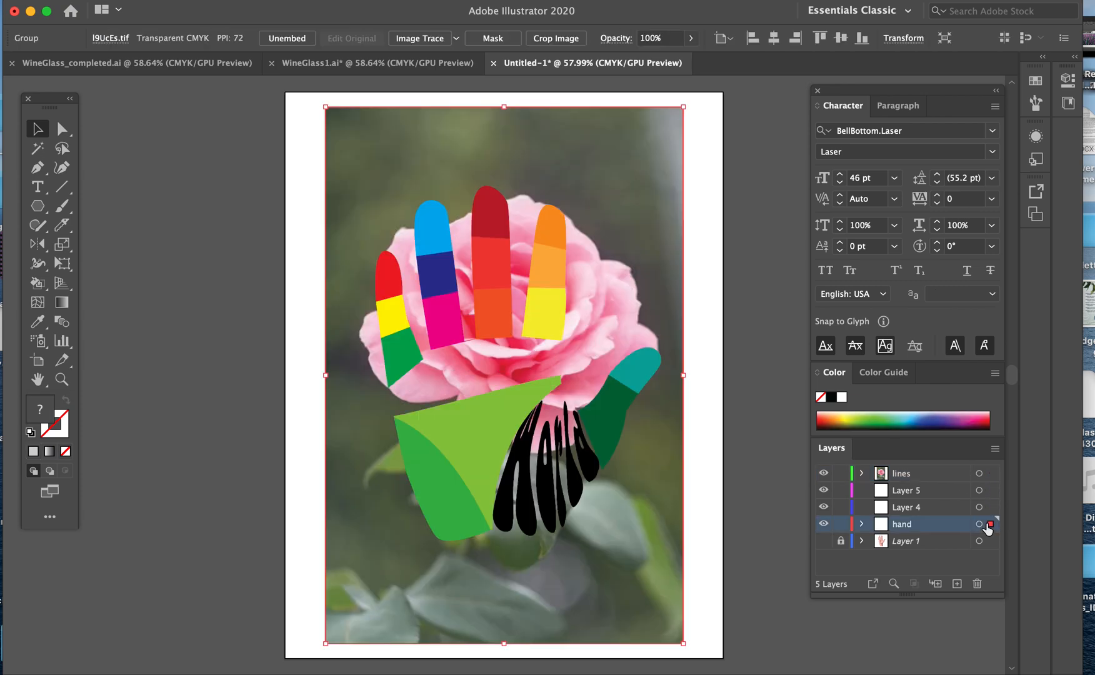
Step: Expand the warped "World" envelope with Object and Fill enabled, and make its letters a compound path
left_click(523, 506)
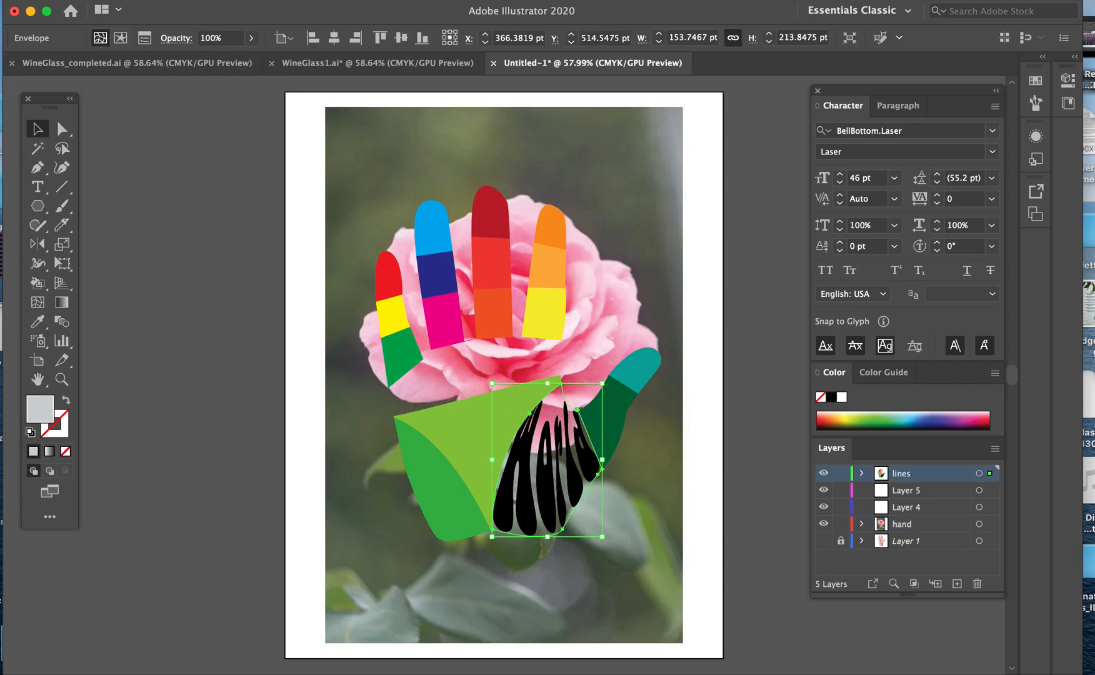
left_click(166, 0)
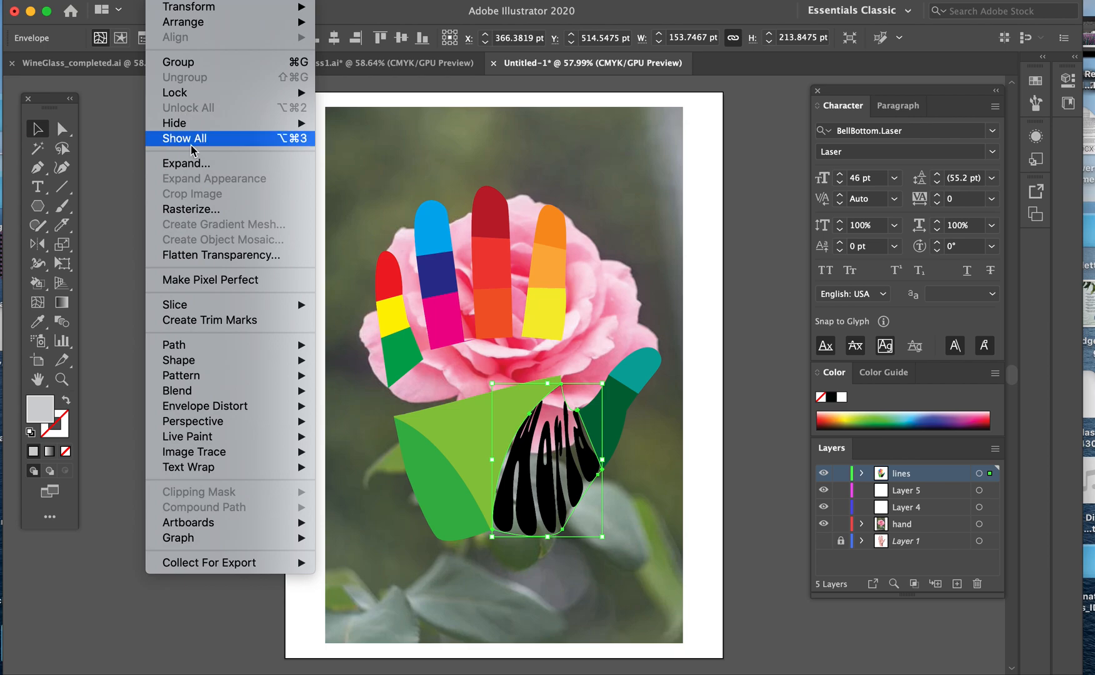
left_click(199, 169)
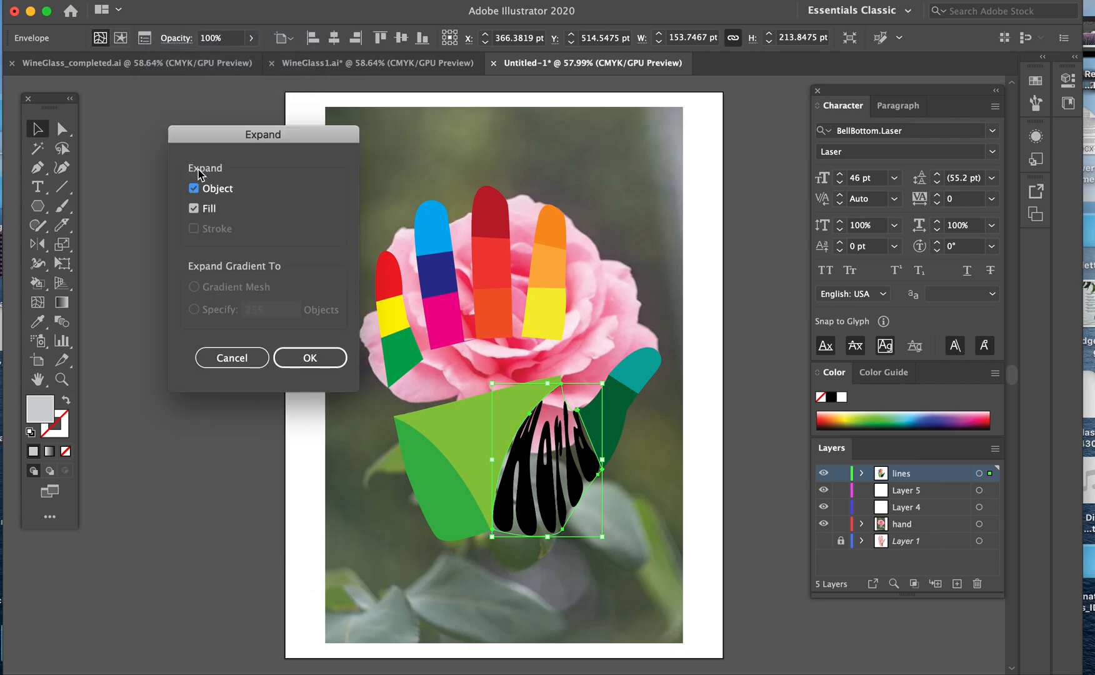
left_click(289, 358)
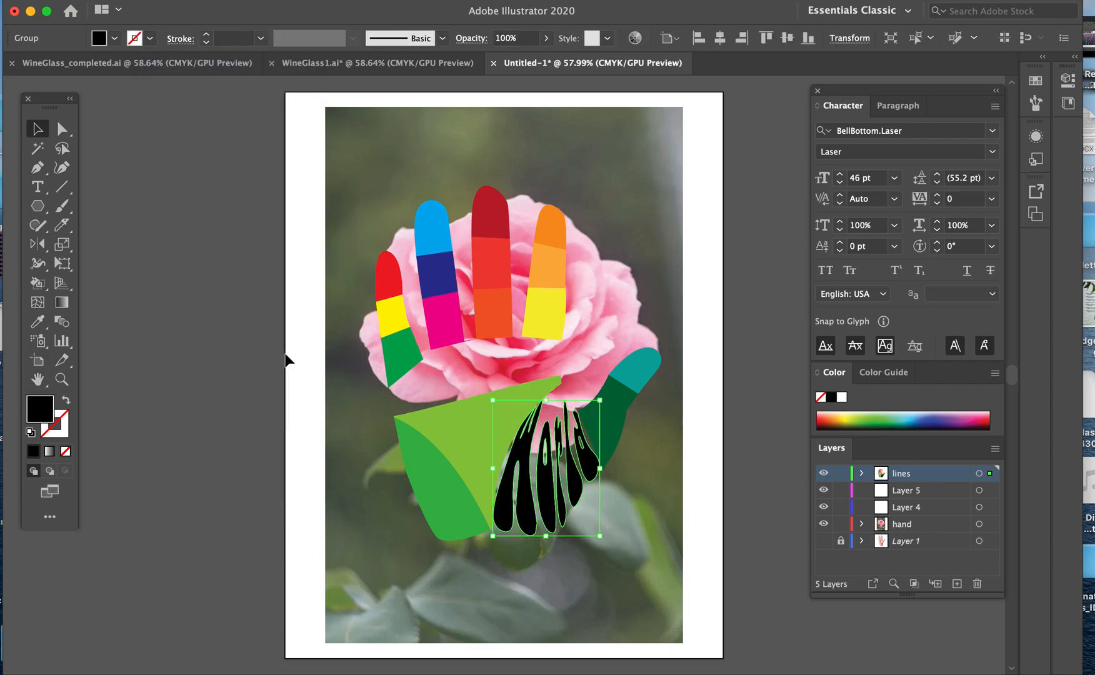
key("super")
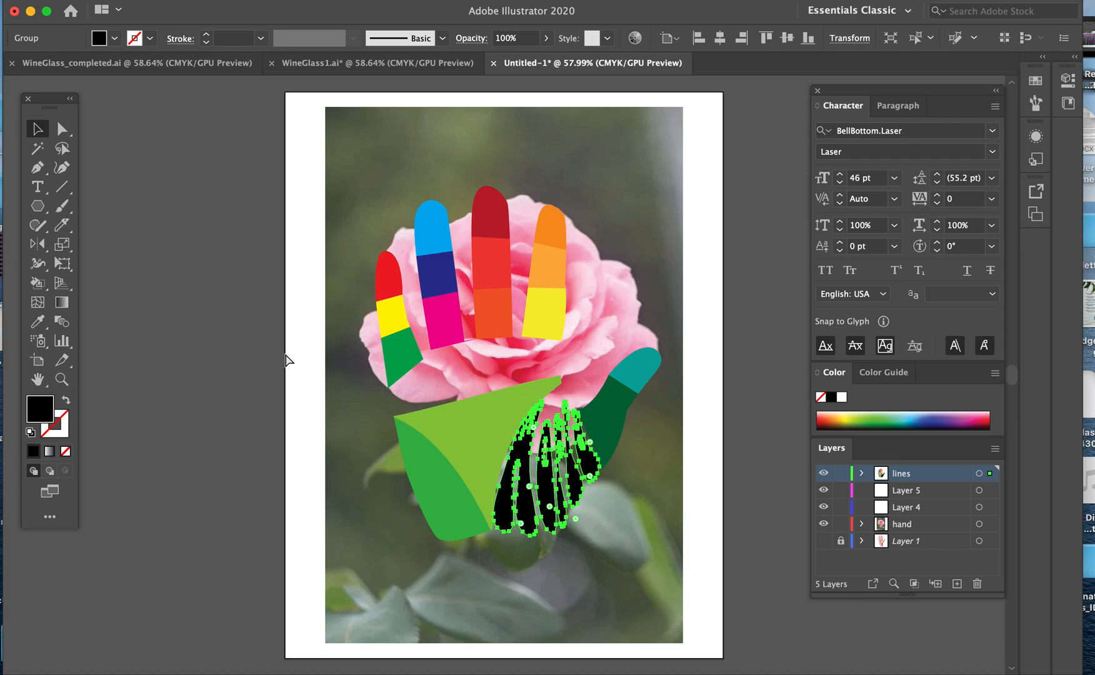
key("super+8")
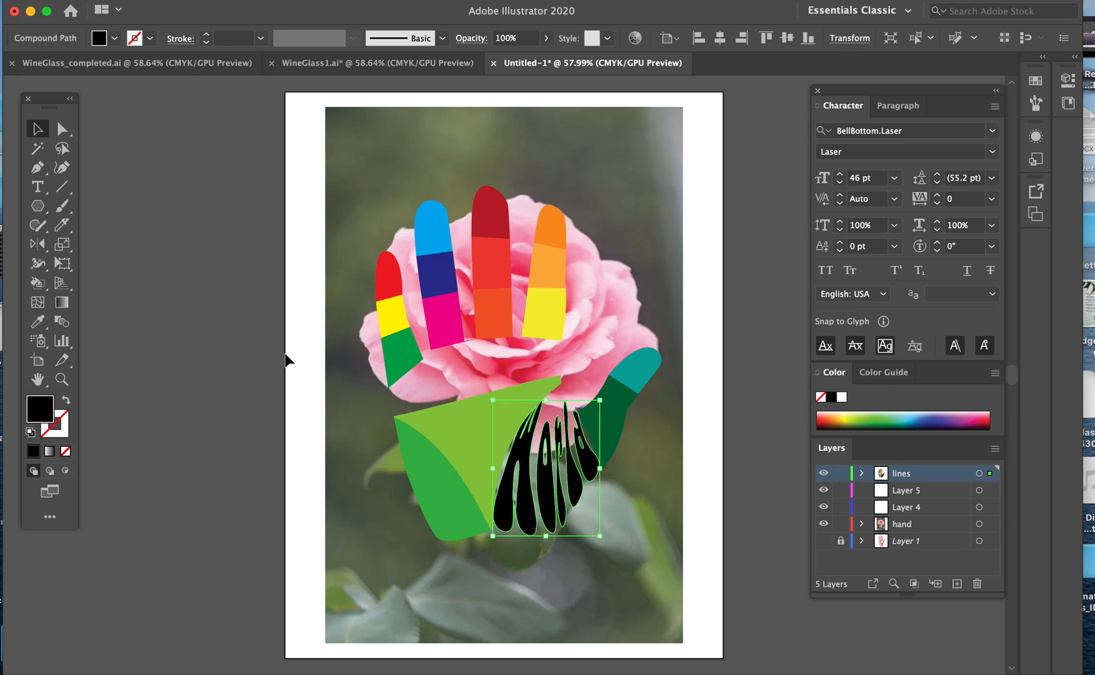
Step: Clip the rose photo to the "World" compound path with a clipping mask and deselect it
left_click(639, 195, "shift")
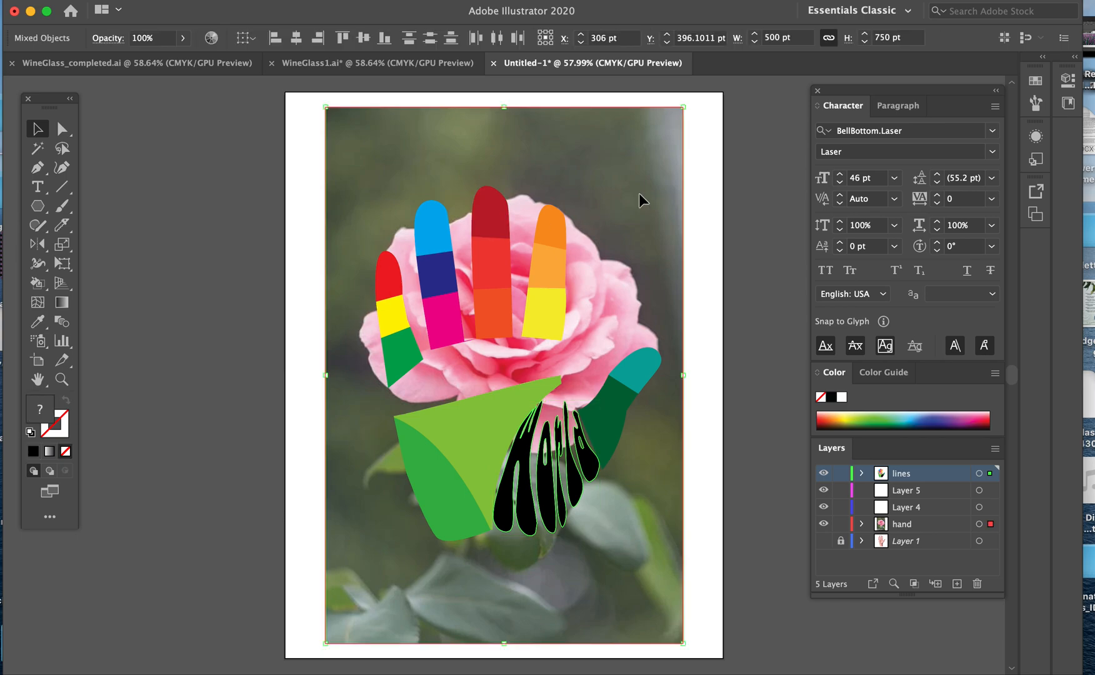
key("super+7")
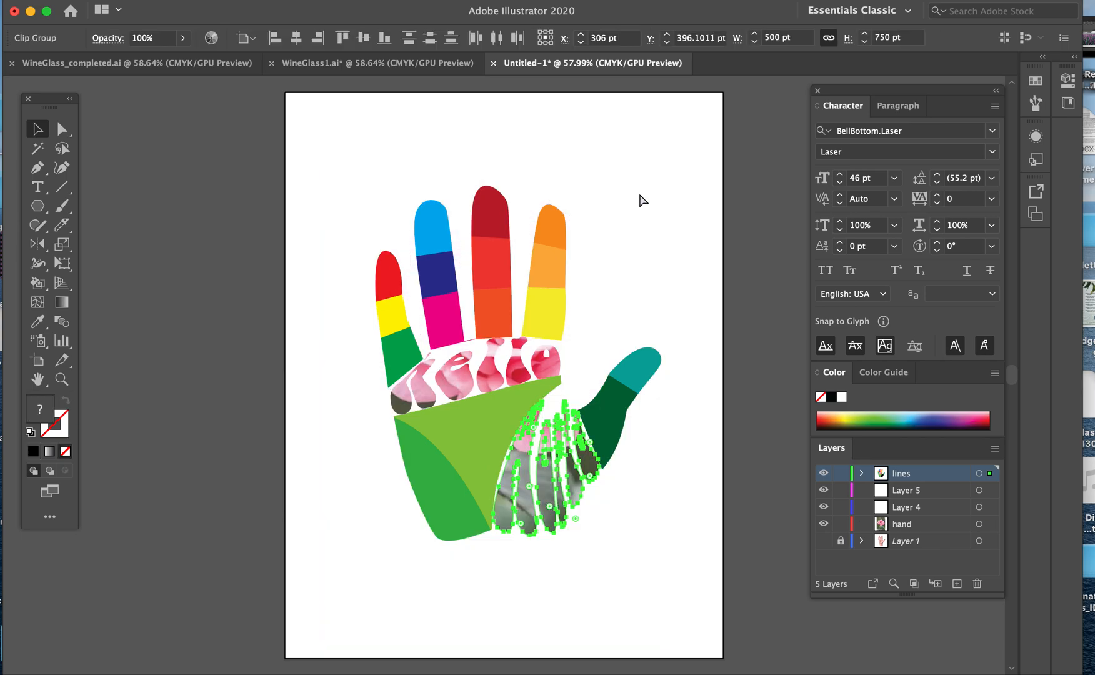
left_click(632, 212)
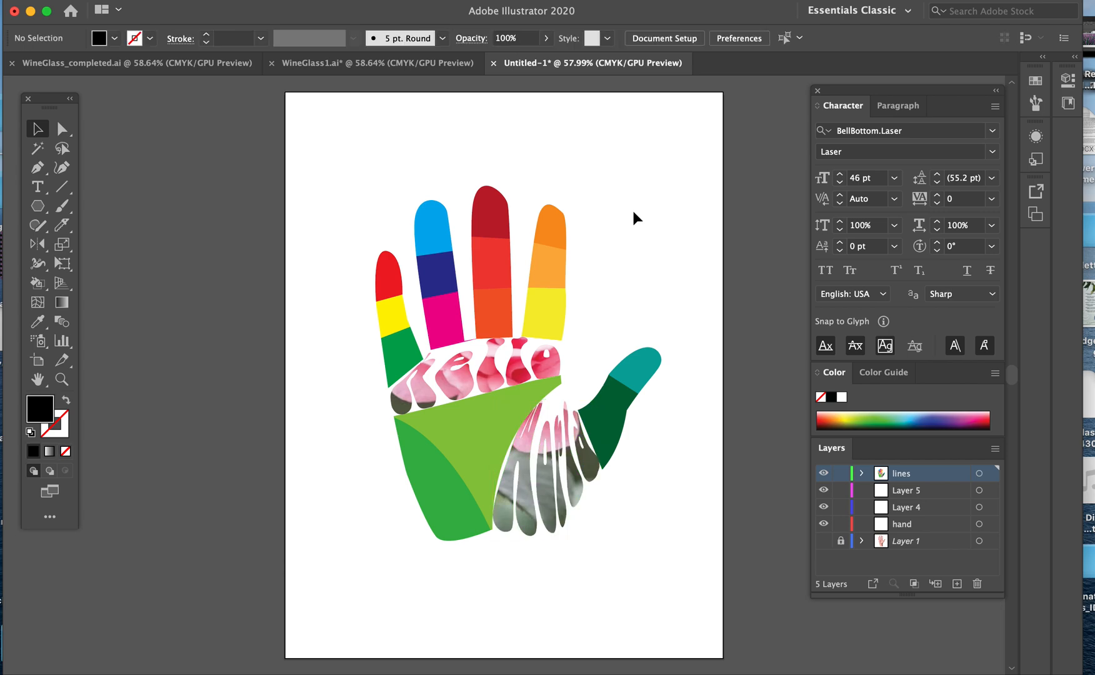